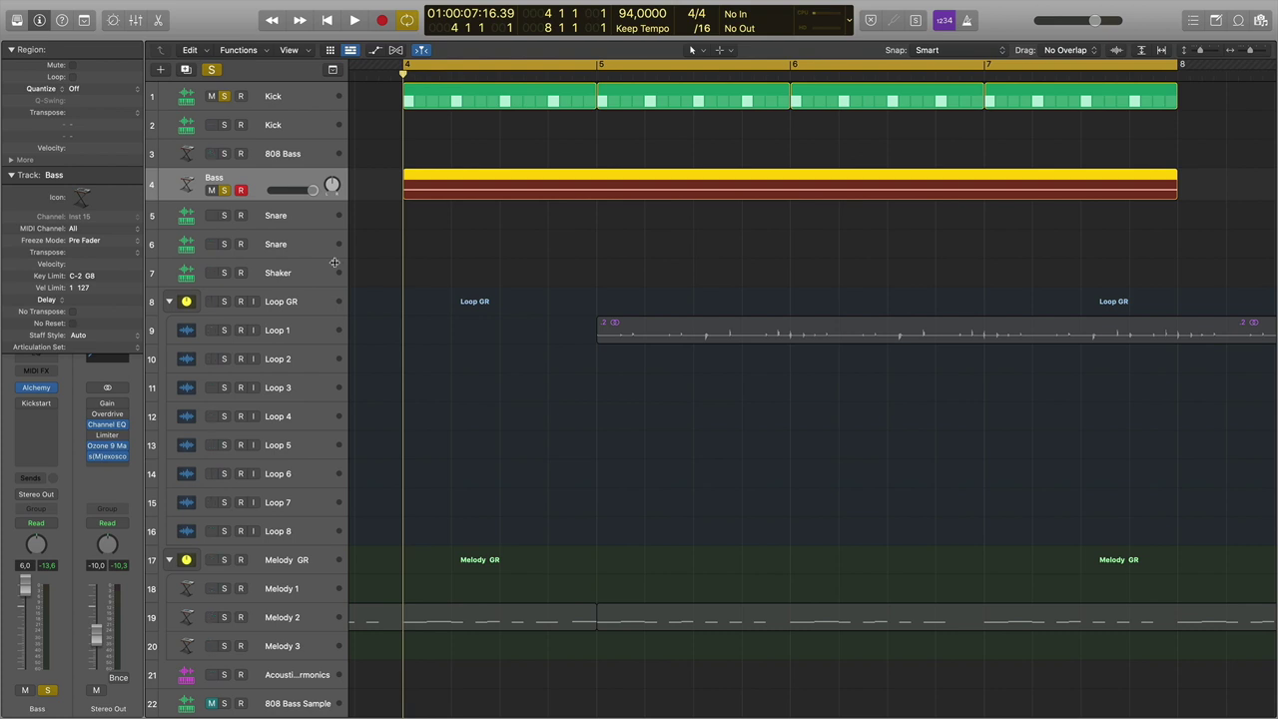
Remove the solo from the first Kick track and enlarge the Bass track's height.
{"action": "left_click", "coordinate": [225, 97]}
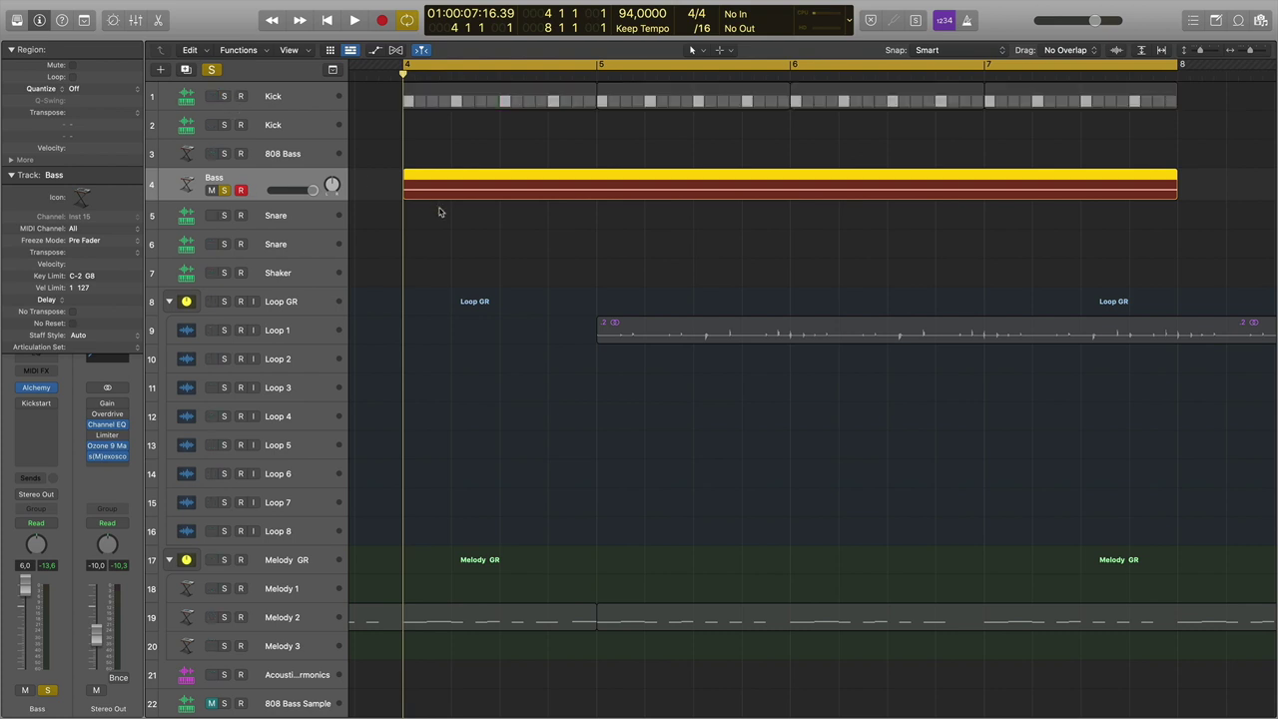
{"action": "left_click_drag", "start_coordinate": [273, 197], "coordinate": [274, 238]}
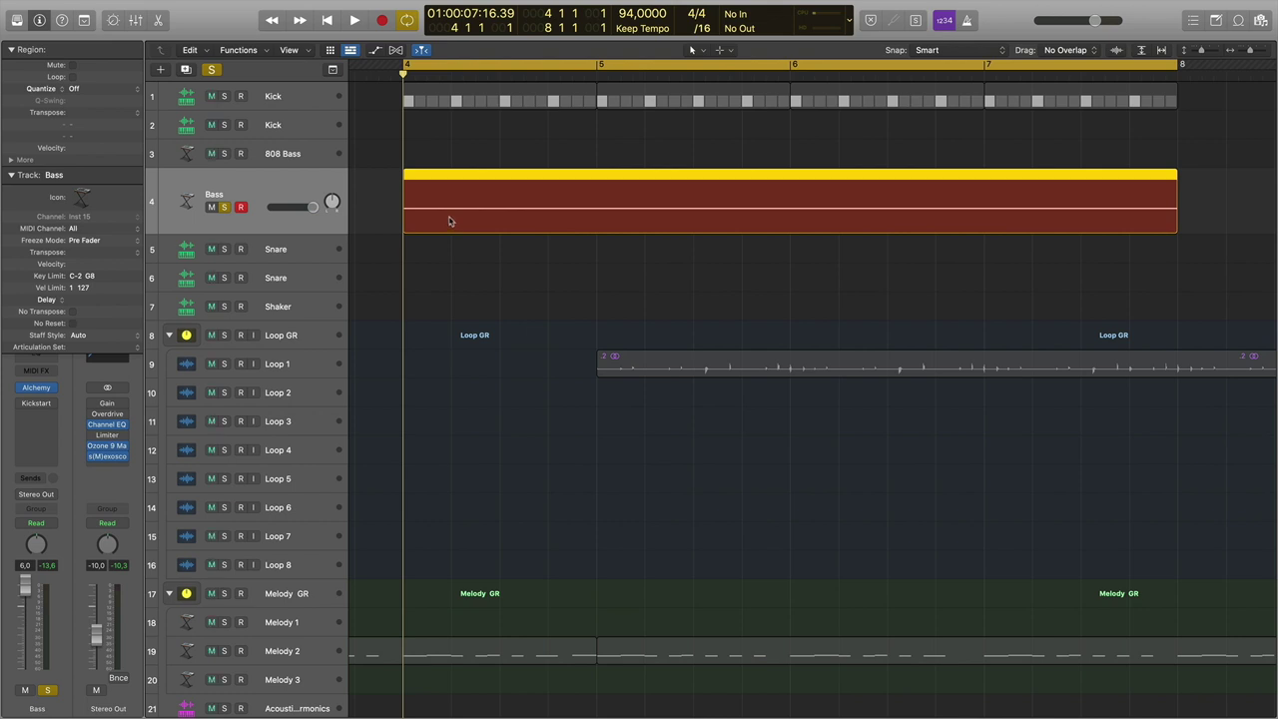
{"action": "scroll", "coordinate": [451, 221], "scroll_direction": "left", "scroll_amount": 1}
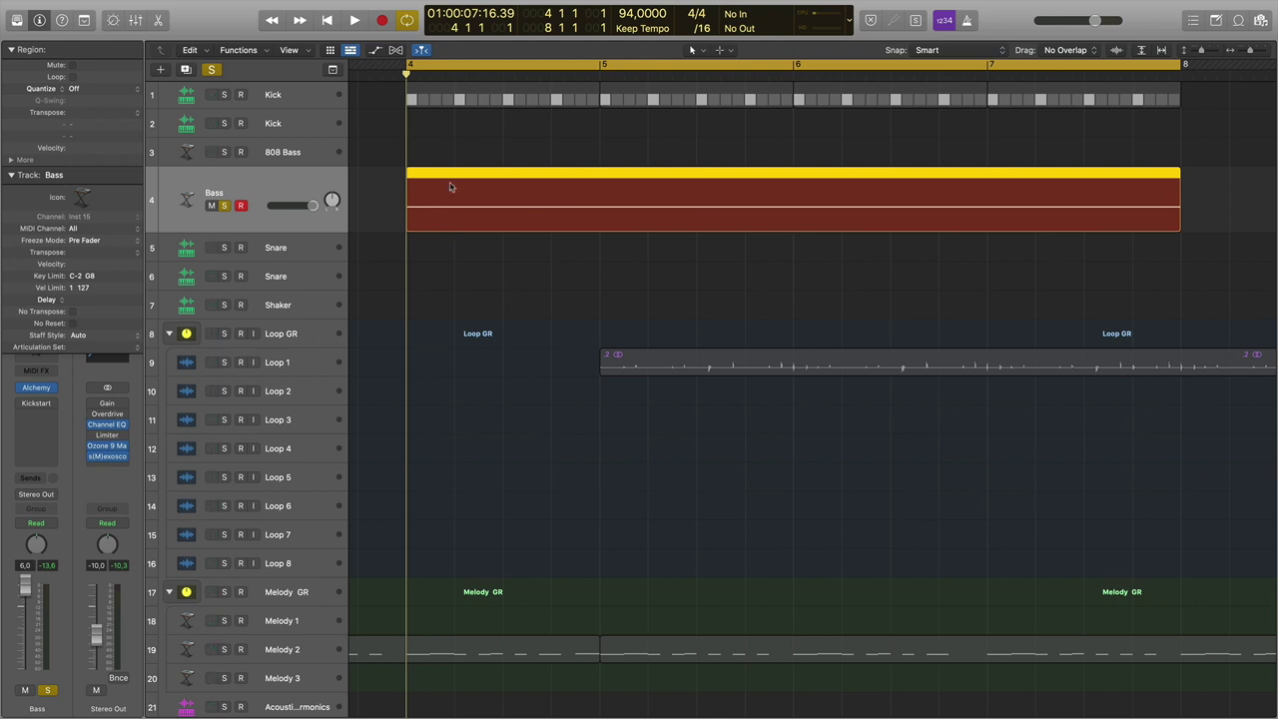
Open the Bass region in the Piano Roll, audition its sustained note and return the playhead to bar 4.
{"action": "double_click", "coordinate": [451, 185]}
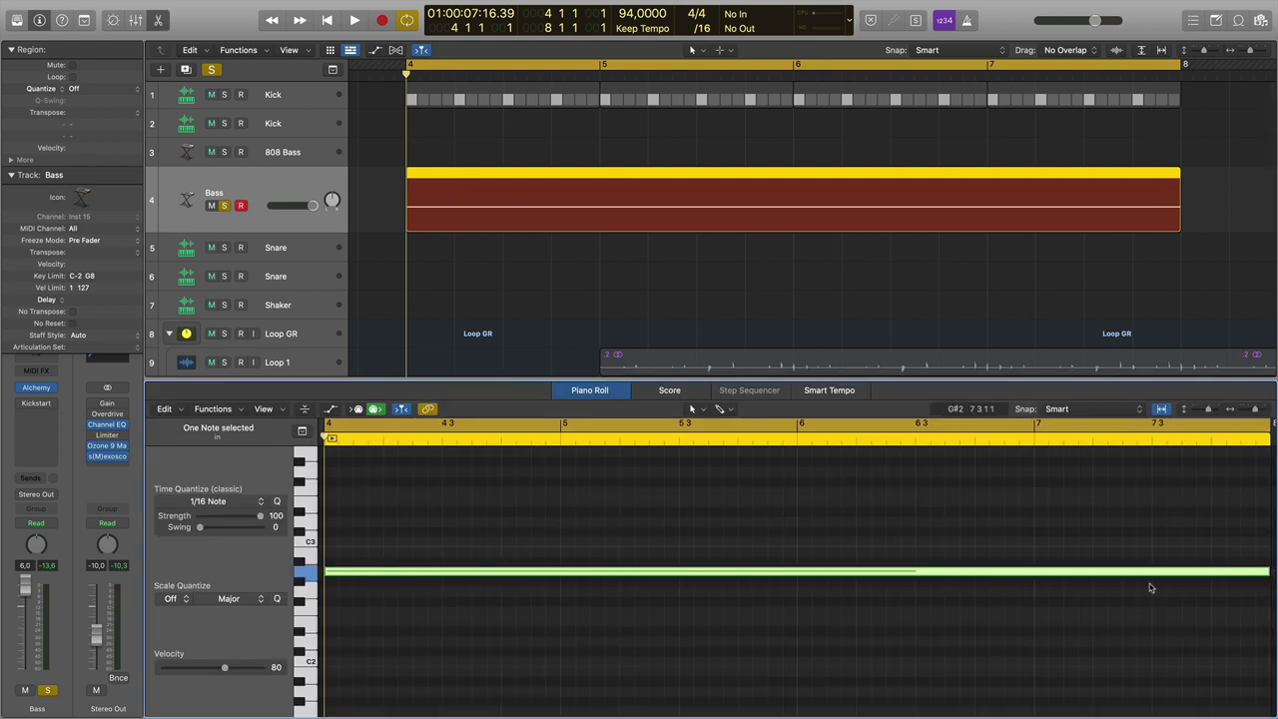
{"action": "scroll", "coordinate": [758, 490], "scroll_direction": "left", "scroll_amount": 3}
{"action": "key", "text": "space"}
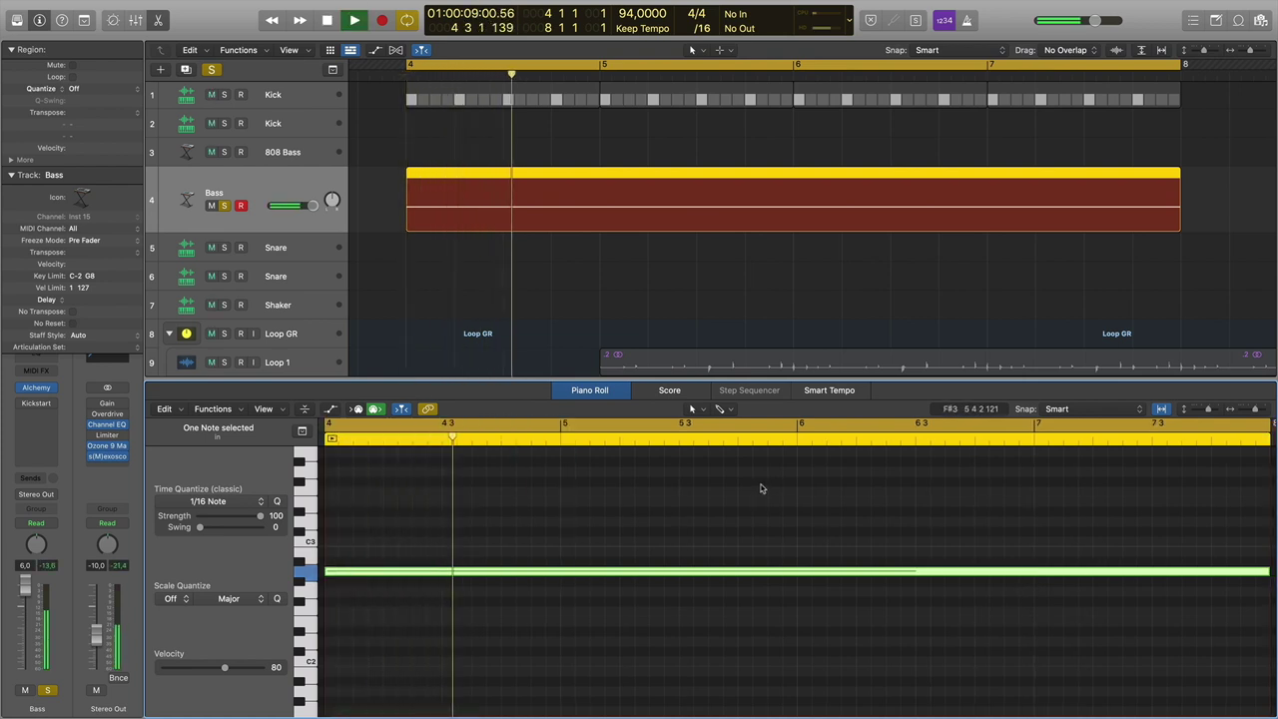
{"action": "key", "text": "space"}
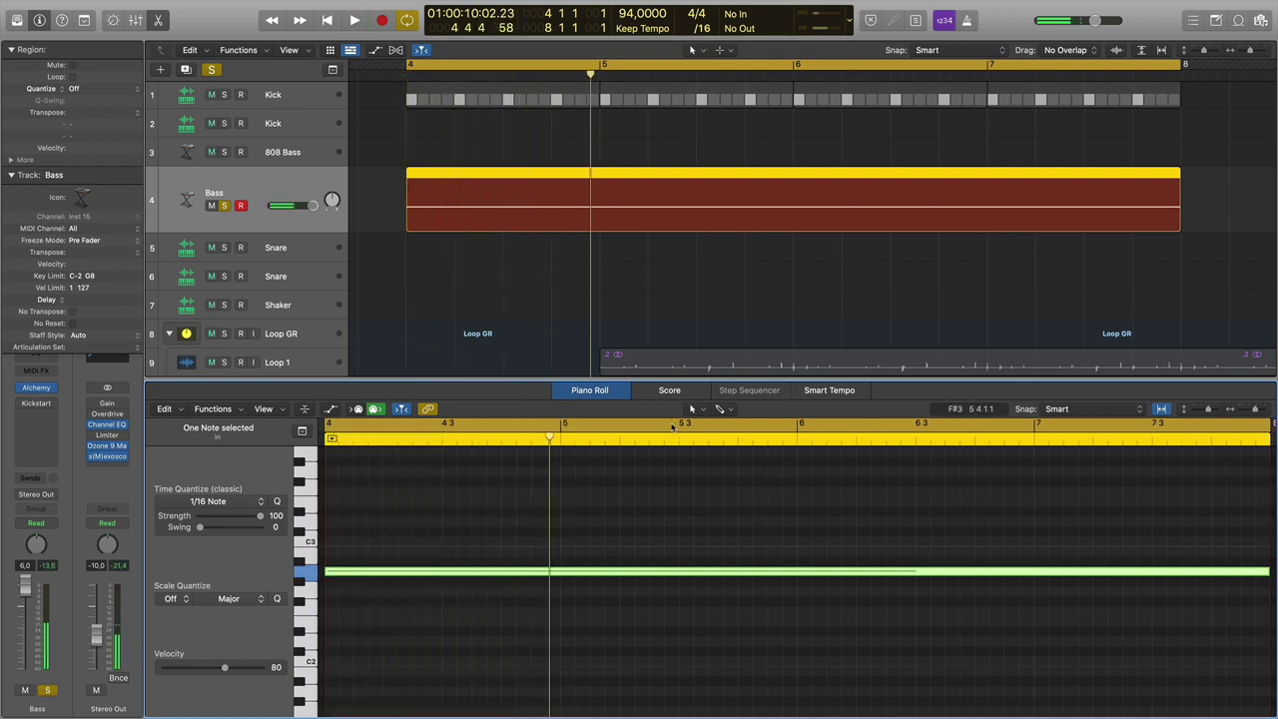
{"action": "key", "text": "Return"}
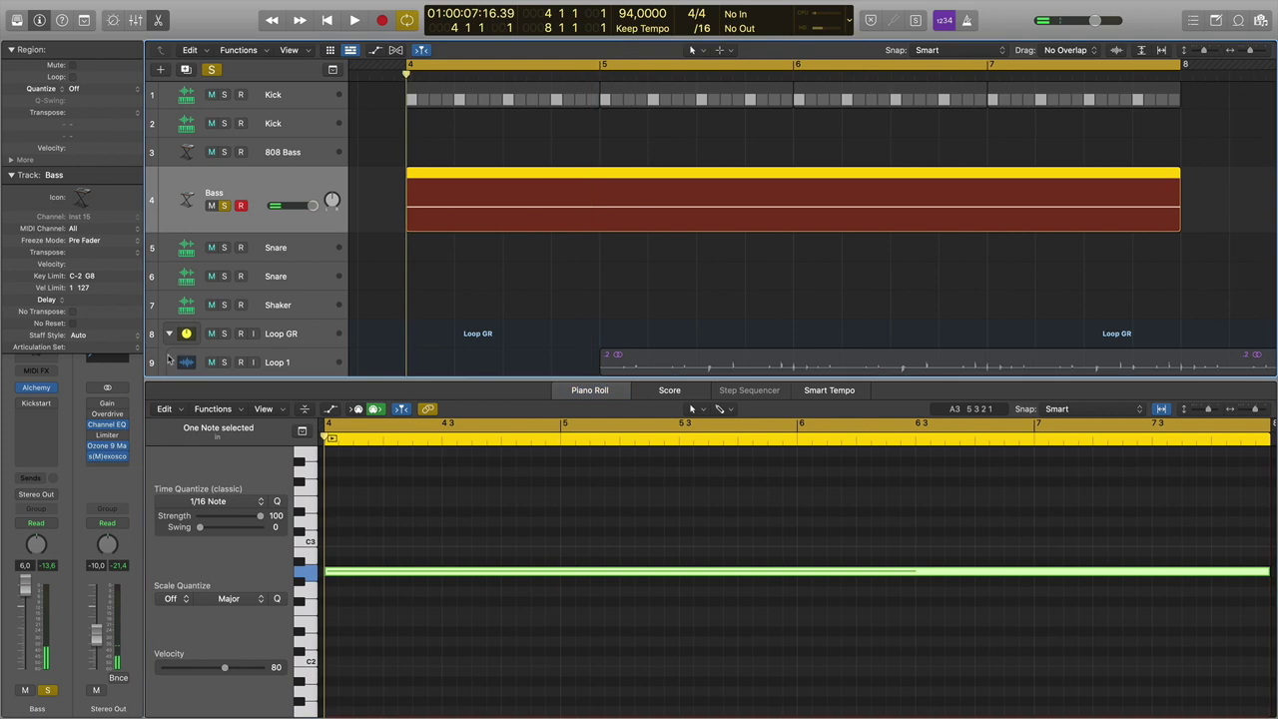
Open Kickstart on the Bass track, choose the second lower-row curve and move the plug-in window aside.
{"action": "left_click", "coordinate": [33, 405]}
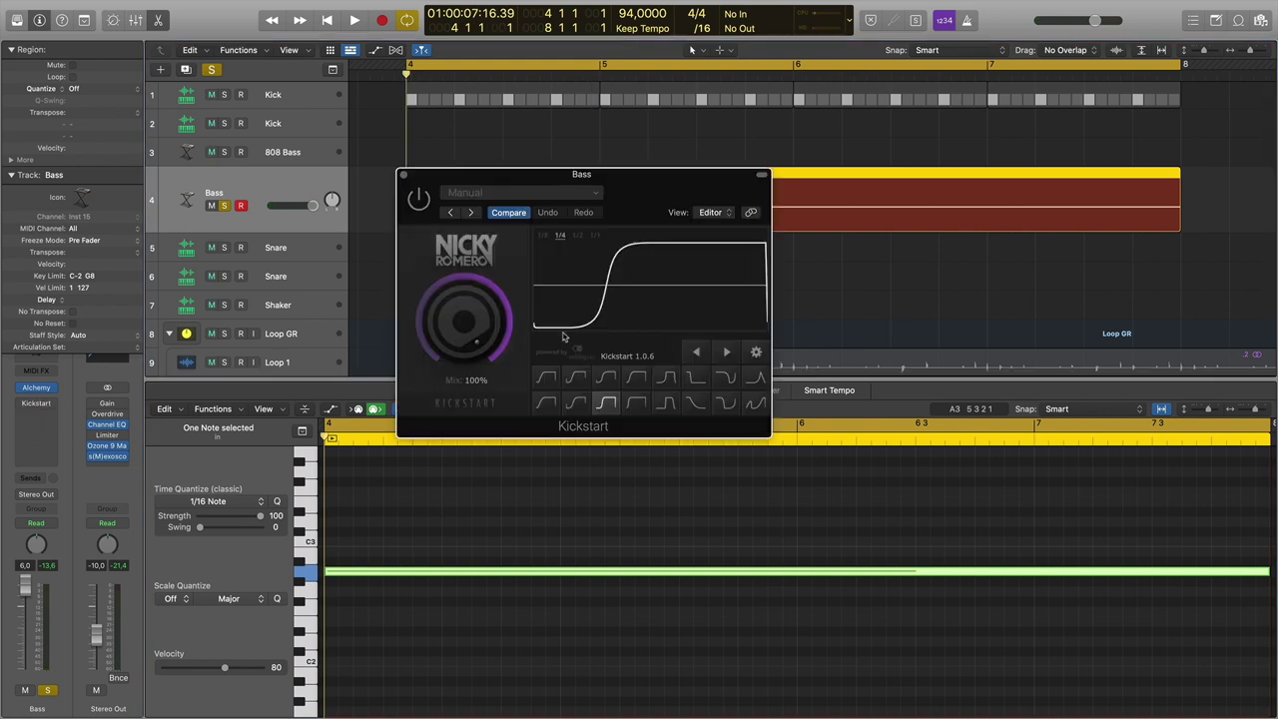
{"action": "left_click", "coordinate": [577, 403]}
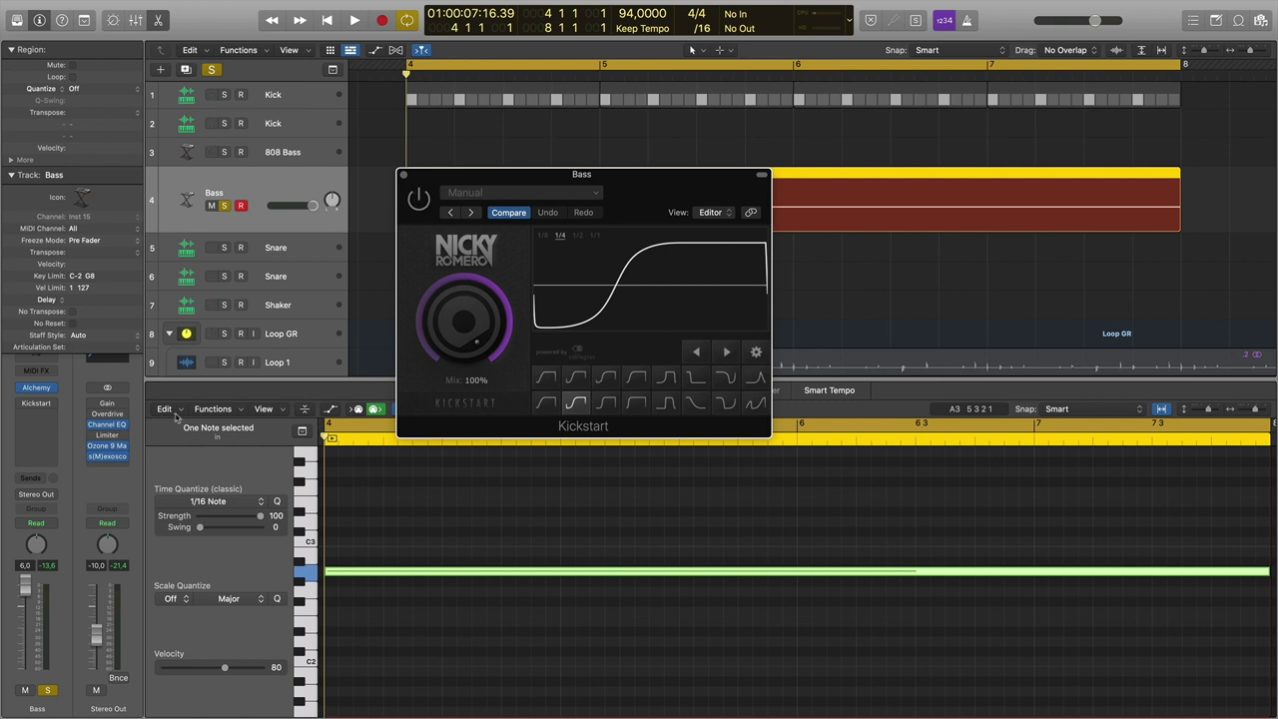
{"action": "left_click_drag", "start_coordinate": [564, 176], "coordinate": [372, 122]}
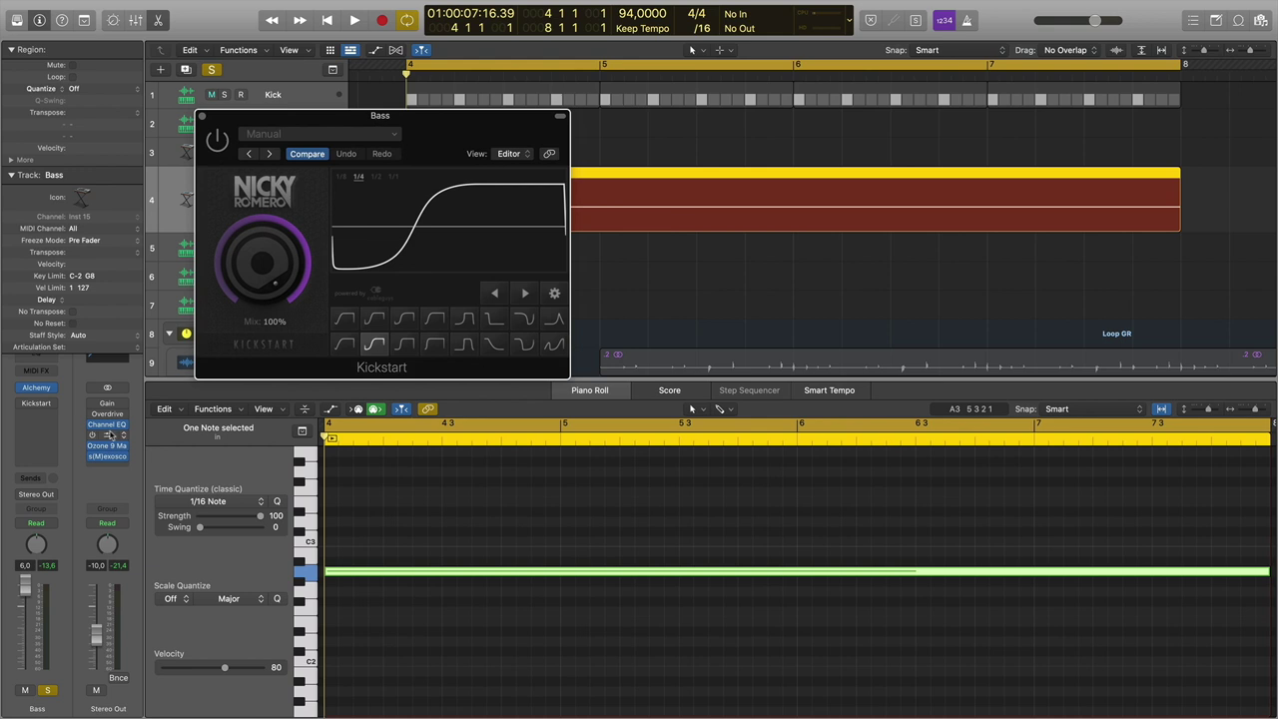
Open the s(M)exoscope on the Stereo Out, close the Kickstart window and reposition the oscilloscope.
{"action": "left_click", "coordinate": [109, 457]}
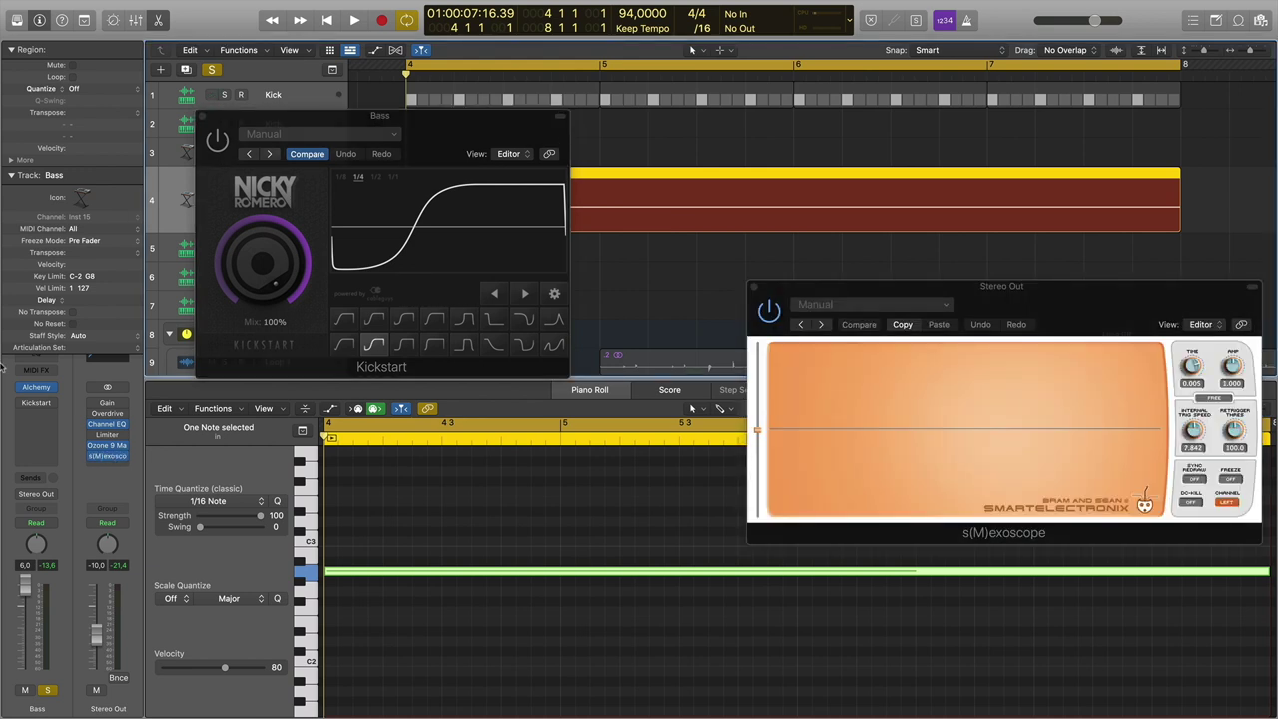
{"action": "left_click", "coordinate": [40, 404]}
{"action": "left_click", "coordinate": [40, 404]}
{"action": "left_click", "coordinate": [40, 404]}
{"action": "left_click_drag", "start_coordinate": [953, 296], "coordinate": [916, 283]}
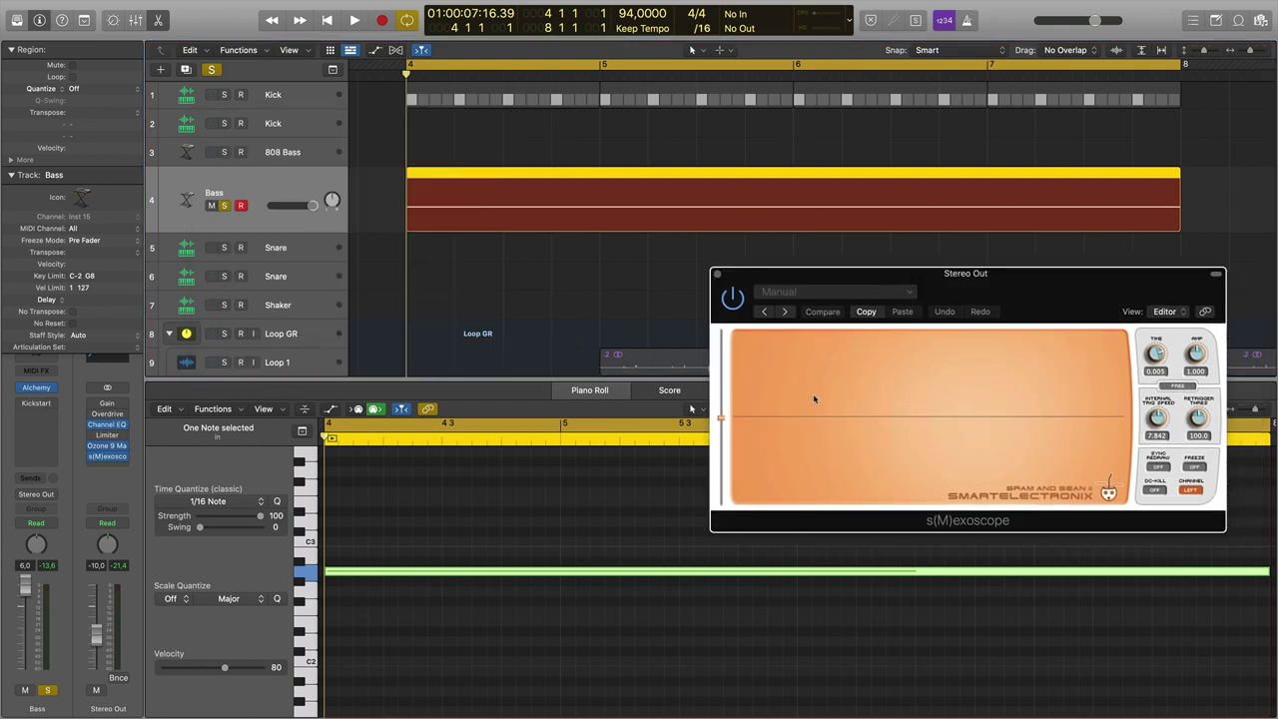
Play the soloed bass without Kickstart and inspect its waveform in the s(M)exoscope.
{"action": "key", "text": "space"}
{"action": "left_click_drag", "start_coordinate": [854, 397], "coordinate": [1102, 395]}
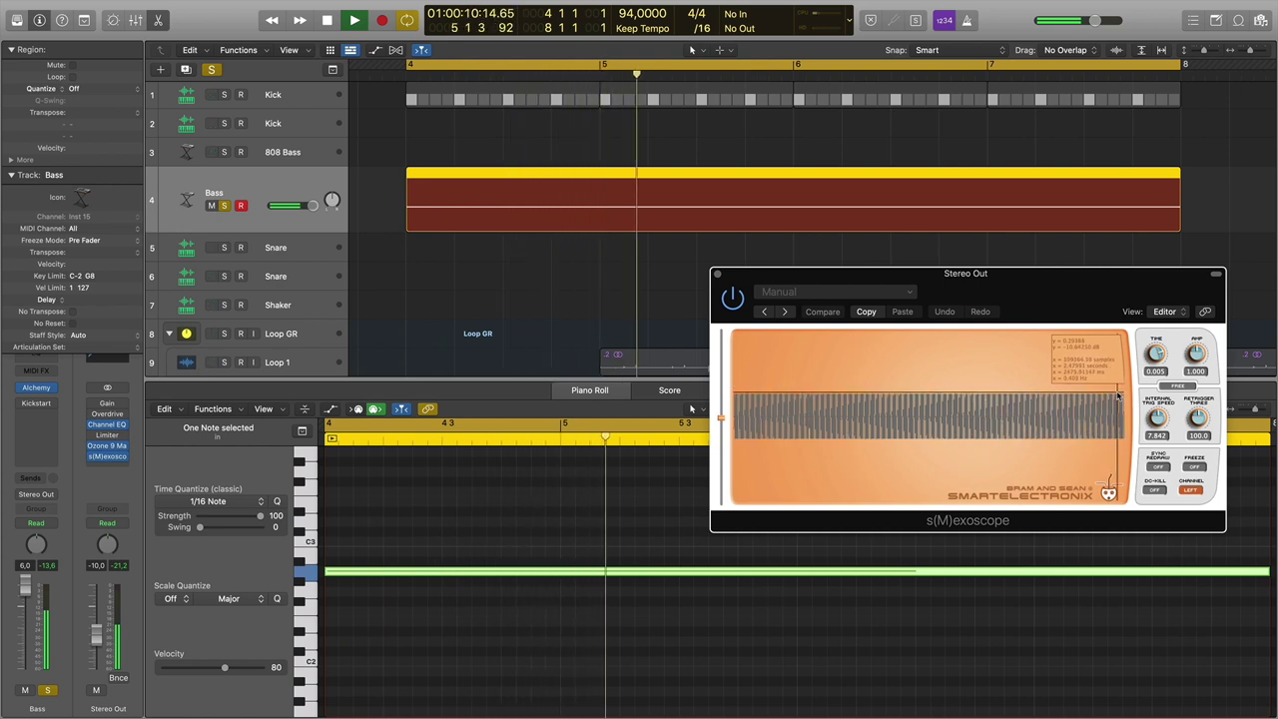
{"action": "key", "text": "space"}
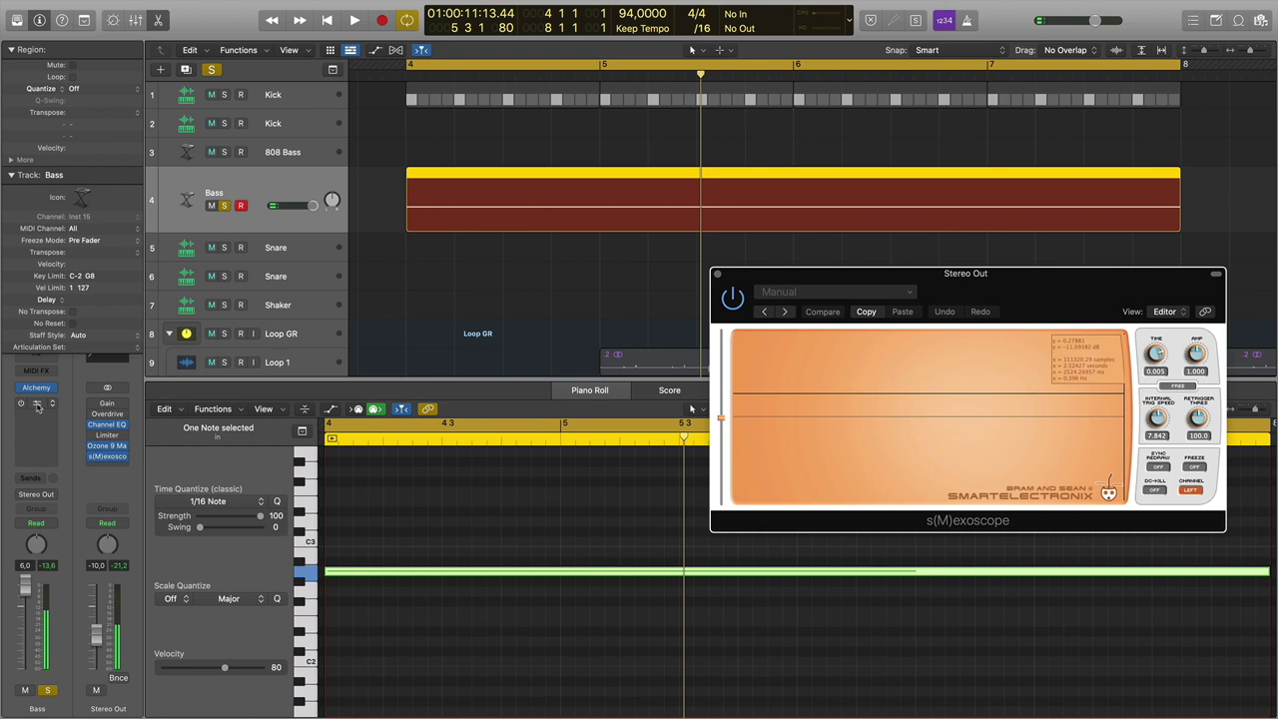
Enable Kickstart on the Bass track, play the bass and freeze the ducked waveform in the s(M)exoscope.
{"action": "left_click", "coordinate": [37, 405]}
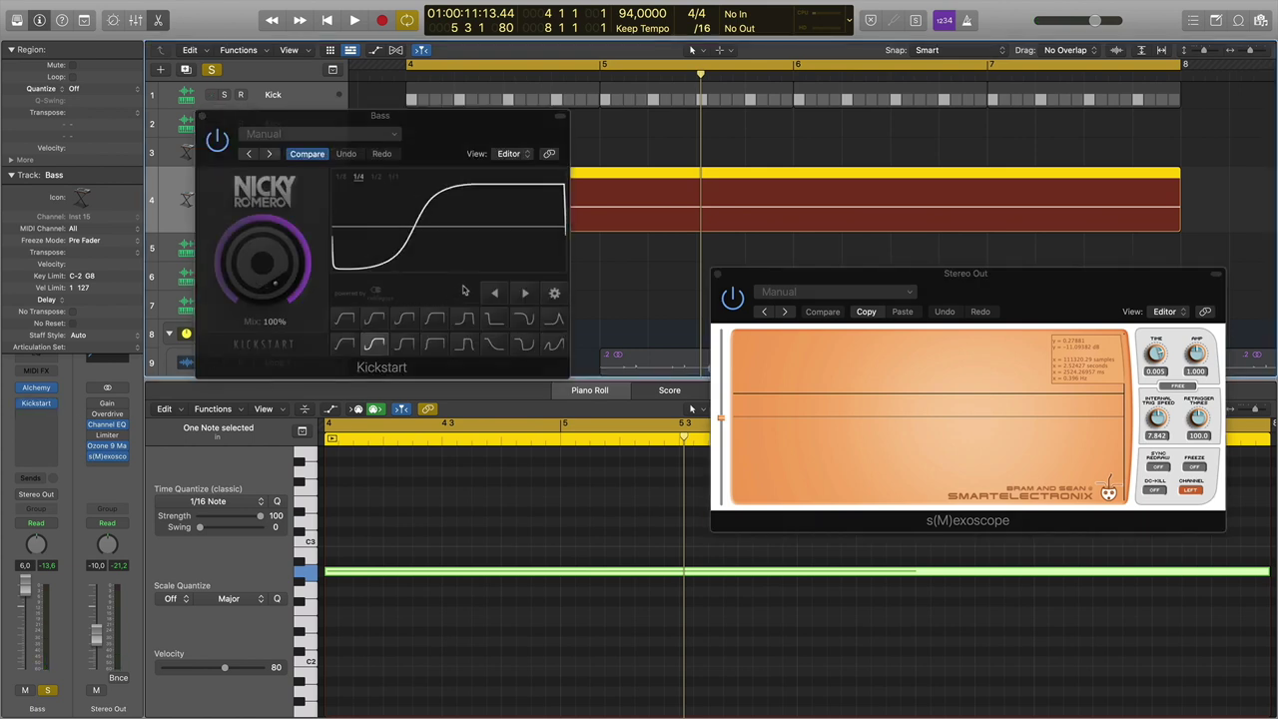
{"action": "key", "text": "space"}
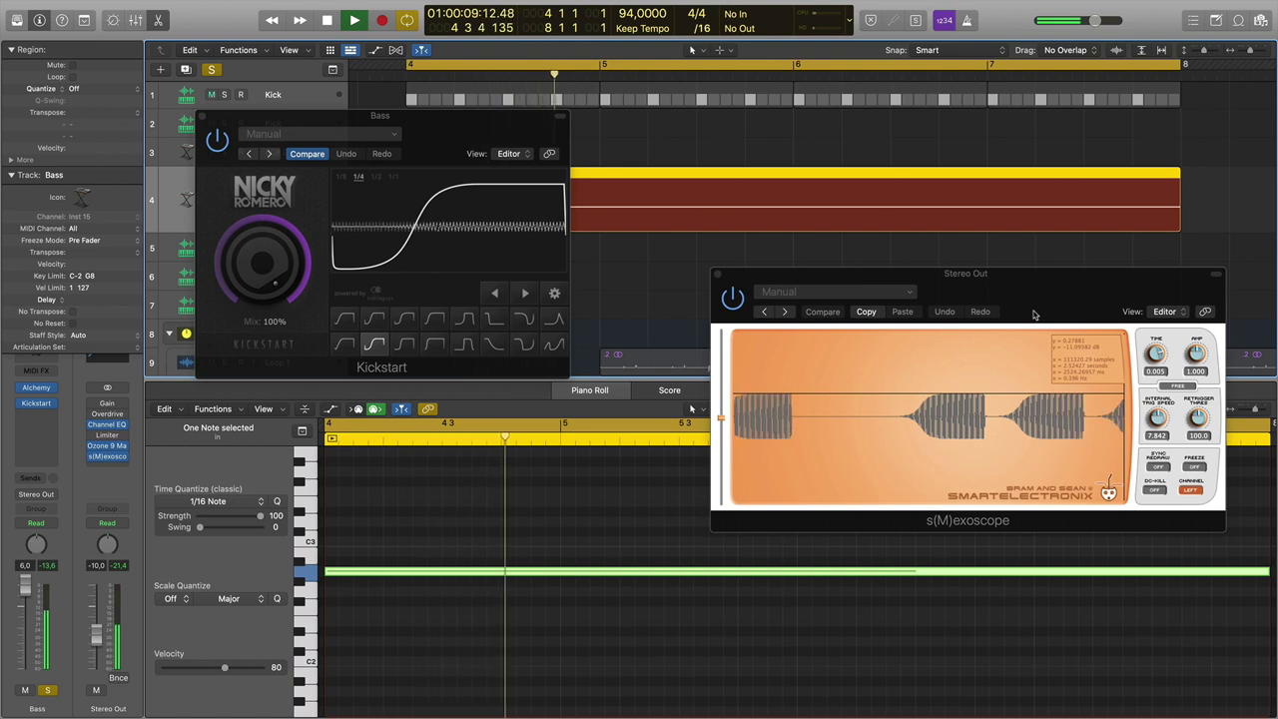
{"action": "key", "text": "space"}
{"action": "left_click", "coordinate": [1194, 467]}
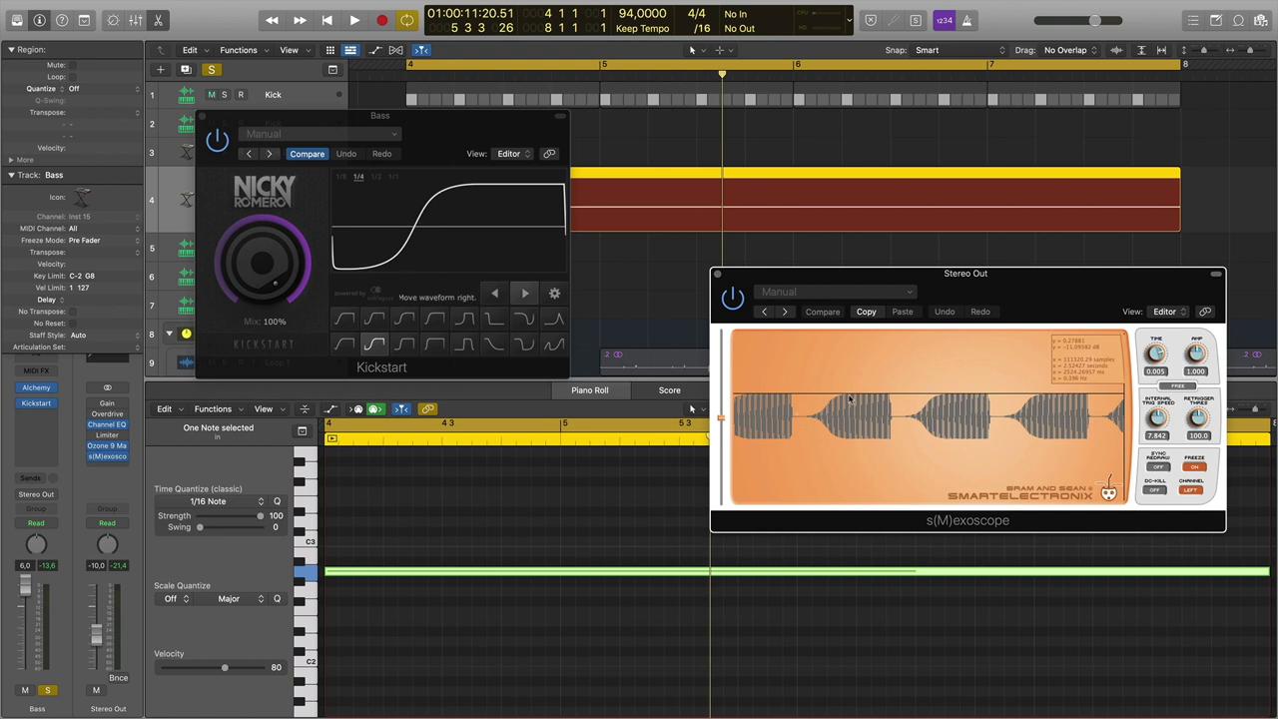
Try Kickstart's fifth upper-row curve during playback with the oscilloscope unfrozen, and switch back to the second lower-row curve.
{"action": "left_click", "coordinate": [466, 324]}
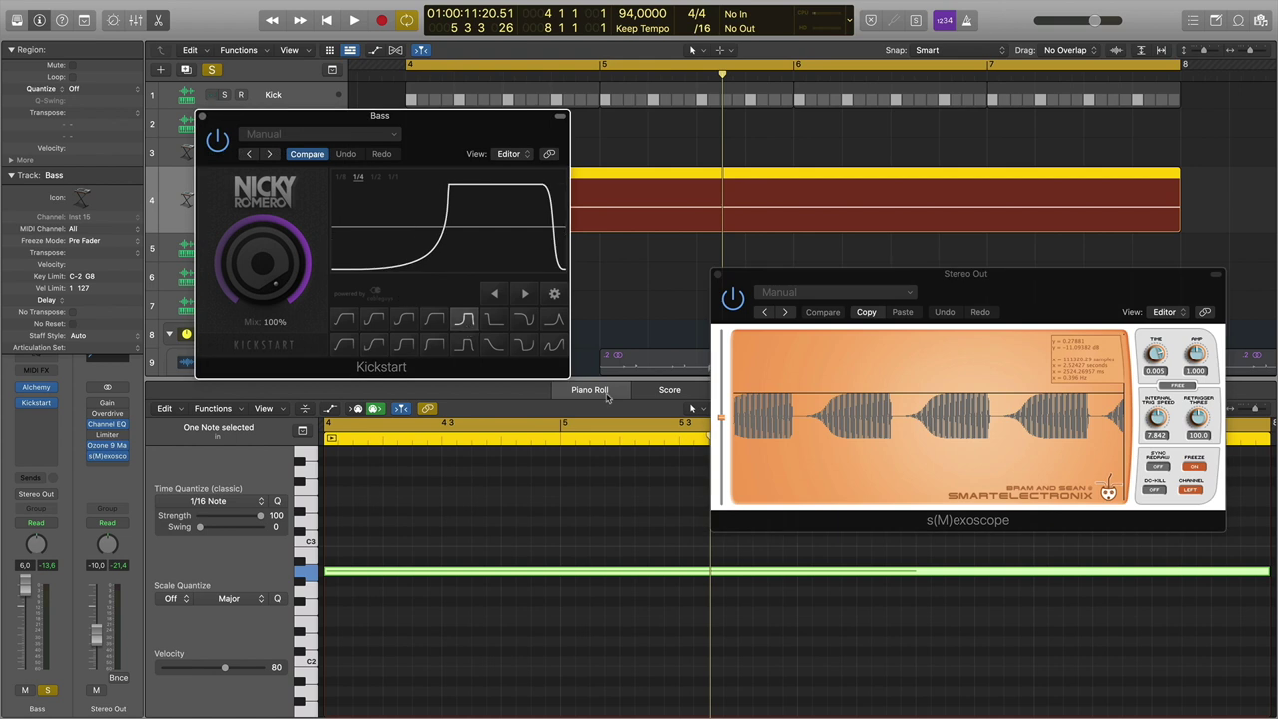
{"action": "left_click", "coordinate": [1195, 467]}
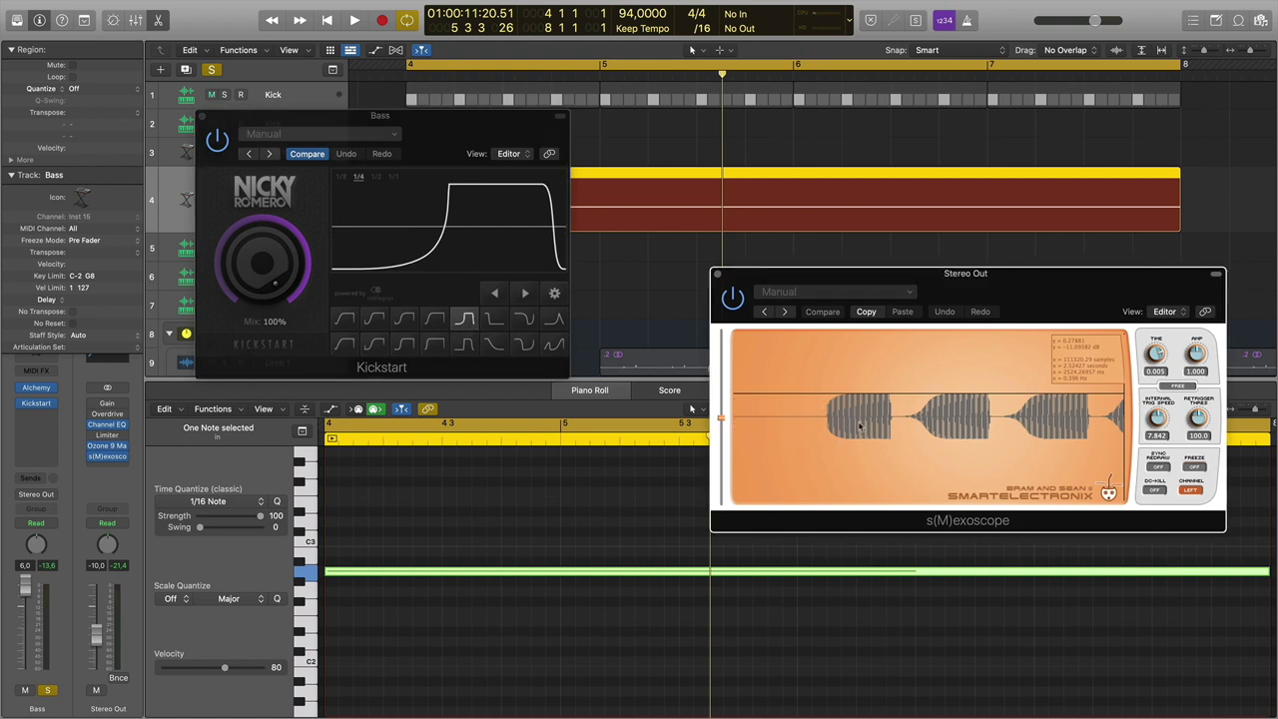
{"action": "key", "text": "space"}
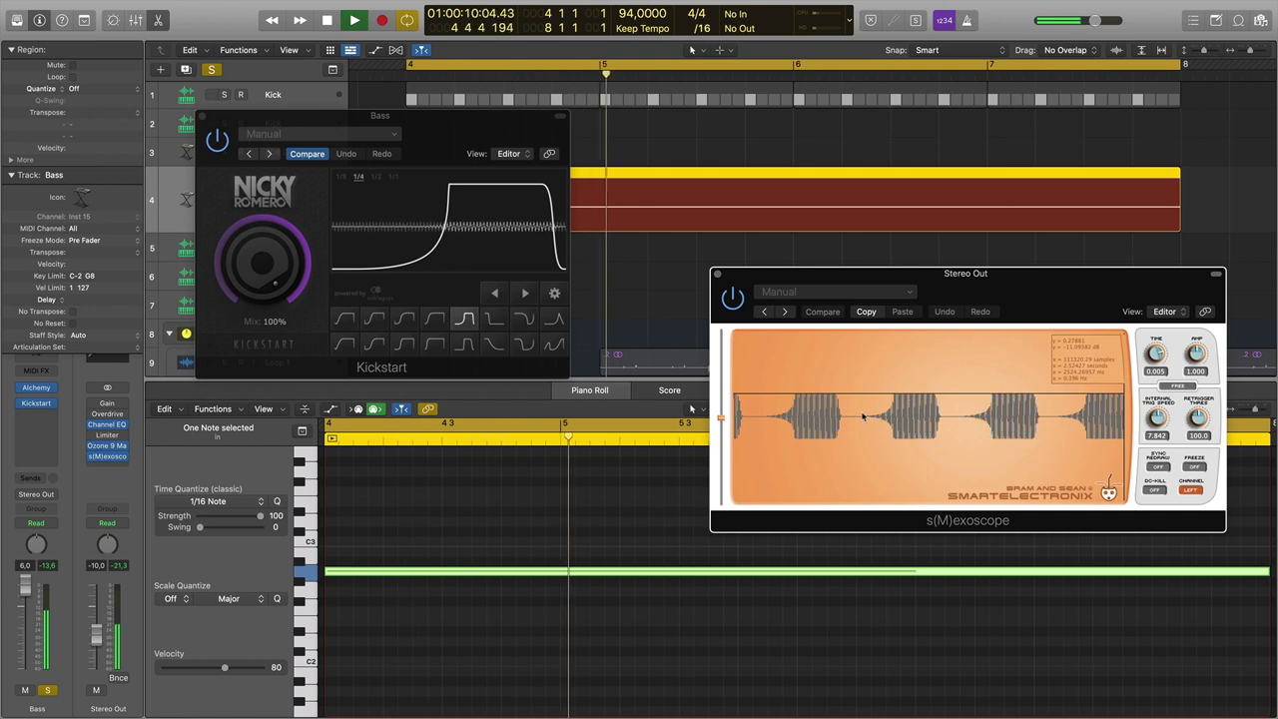
{"action": "key", "text": "space"}
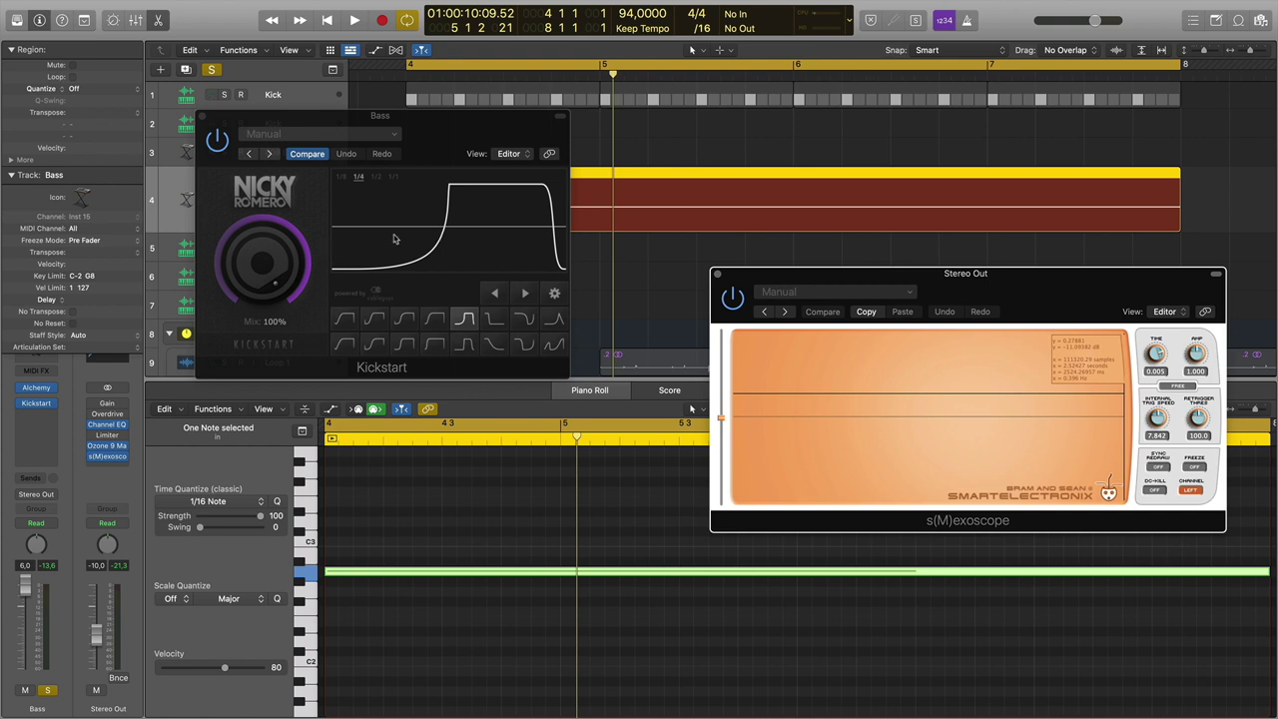
{"action": "left_click", "coordinate": [377, 346]}
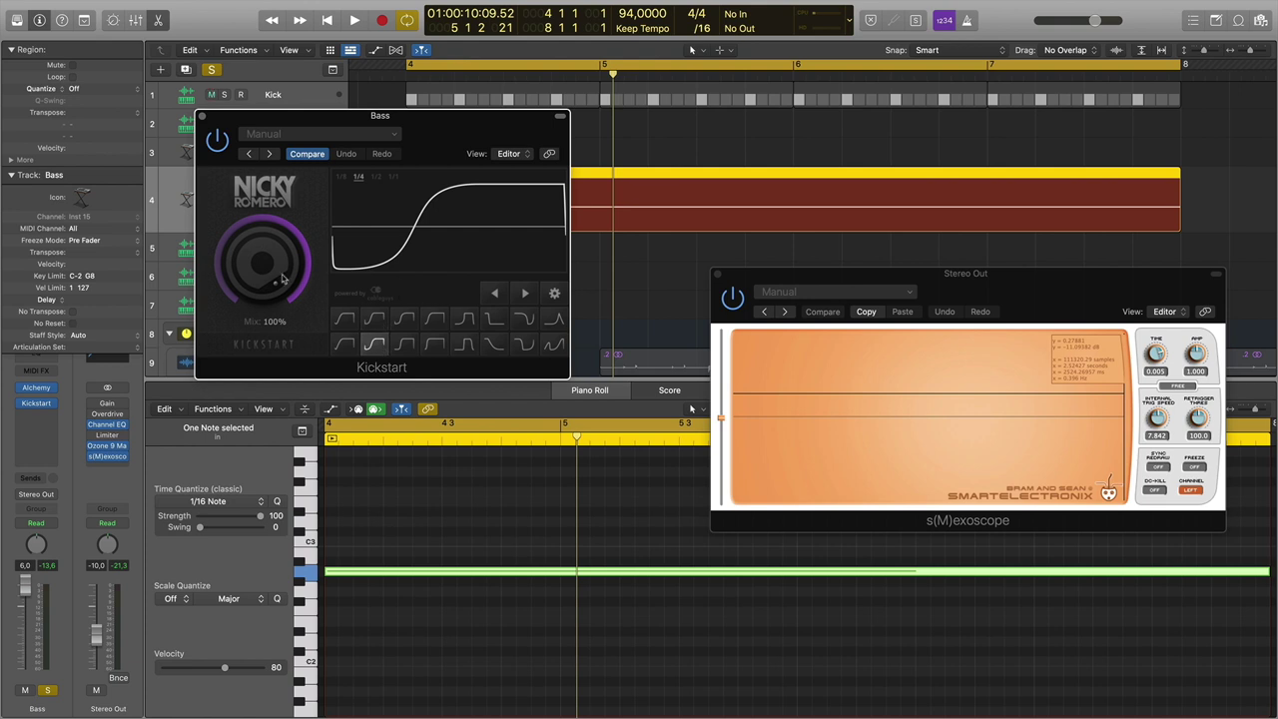
Preview the bass ducking with Kickstart's Mix at 50%, and return the Mix to 100%.
{"action": "left_click_drag", "start_coordinate": [263, 261], "coordinate": [263, 304]}
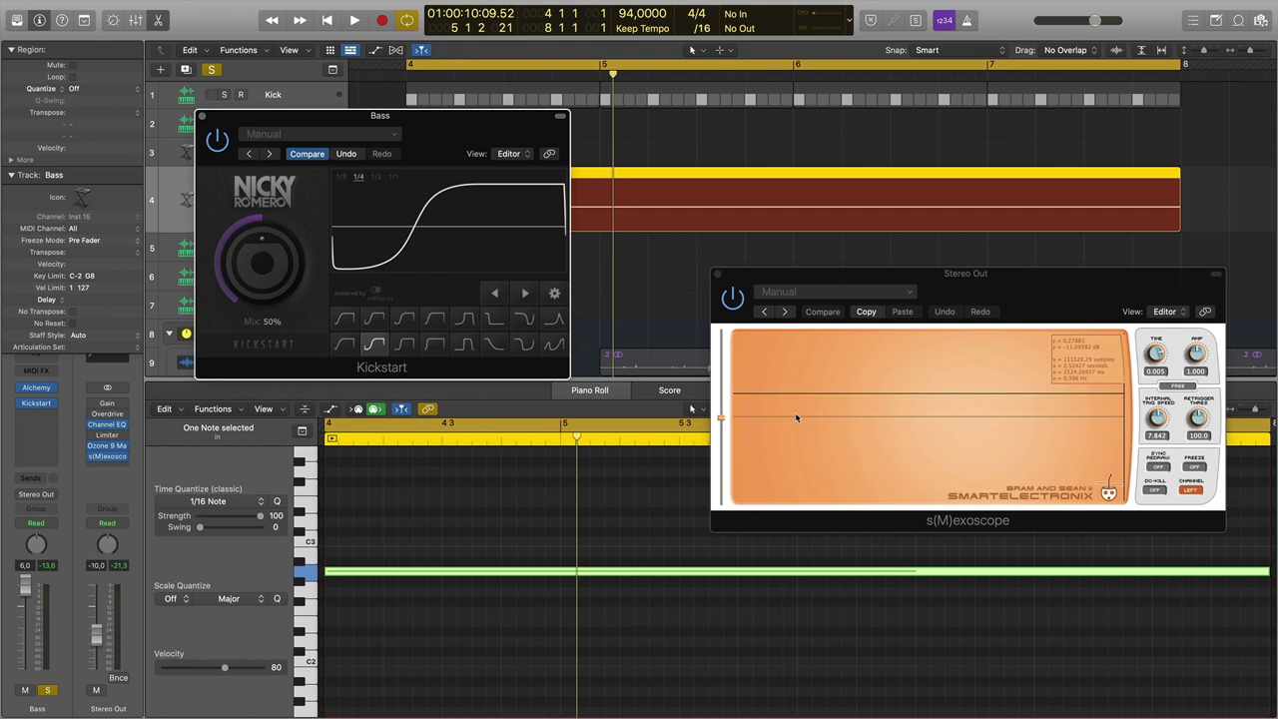
{"action": "key", "text": "space"}
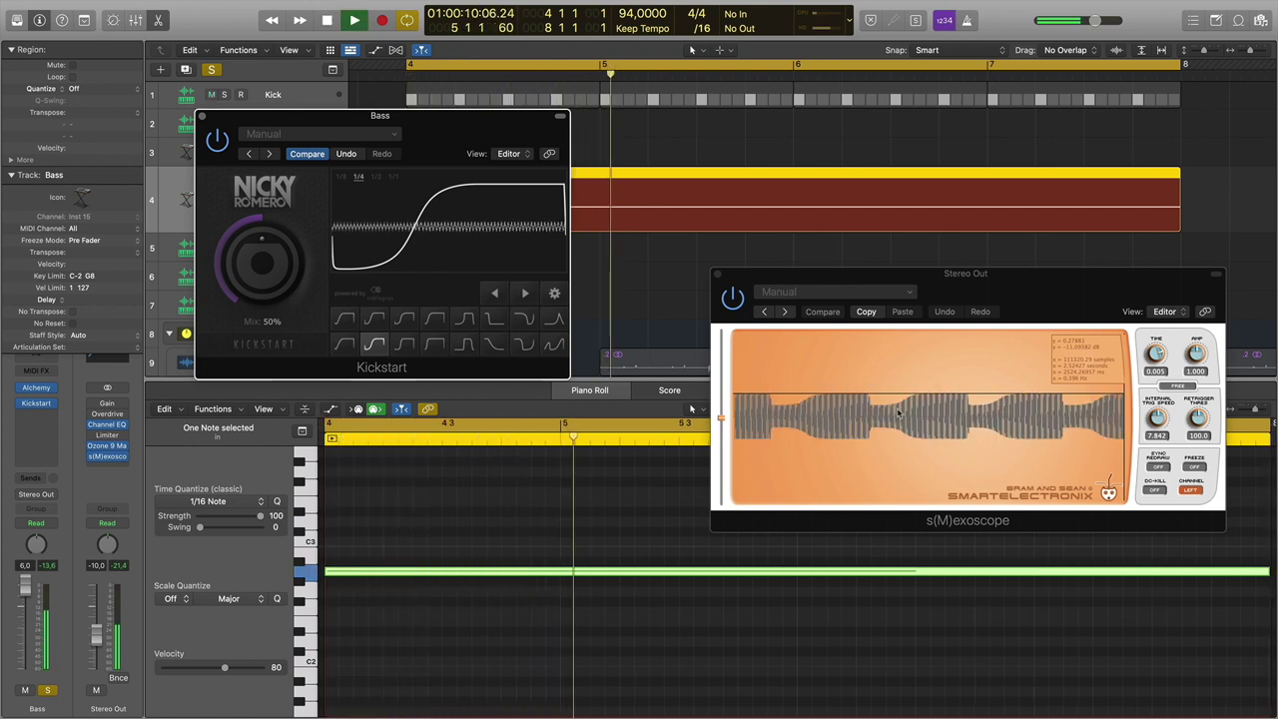
{"action": "key", "text": "space"}
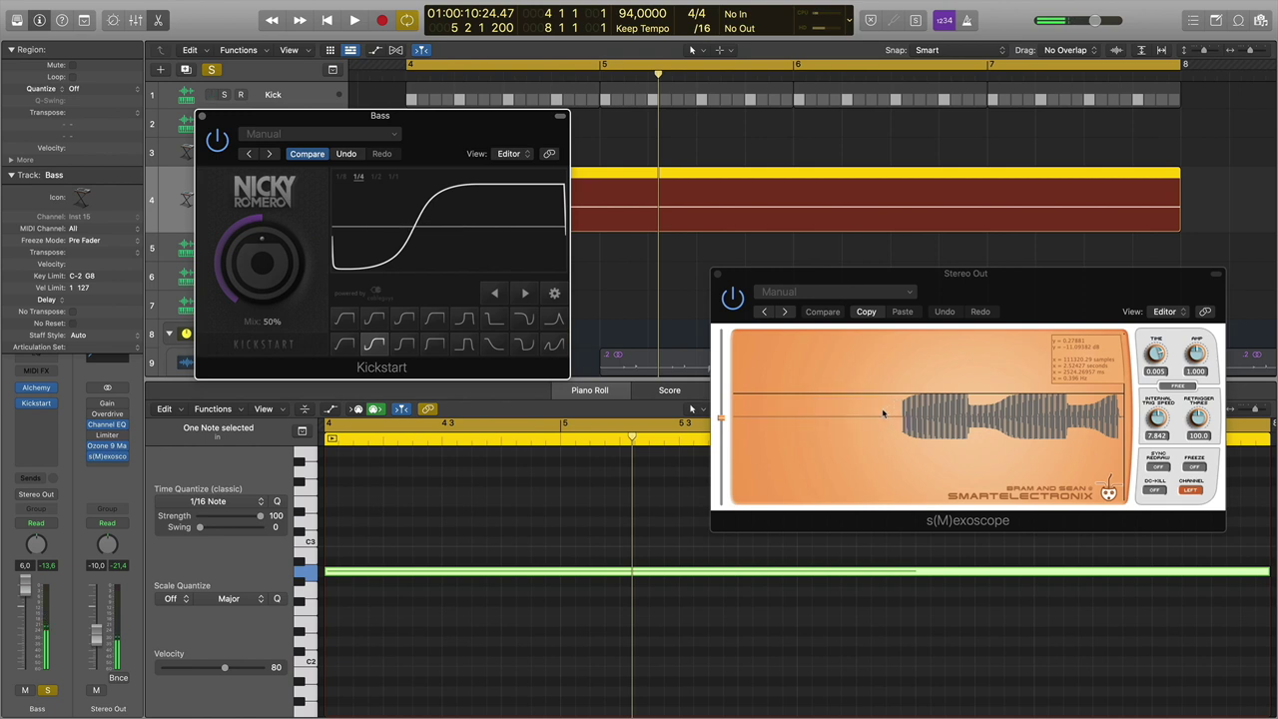
{"action": "left_click_drag", "start_coordinate": [262, 261], "coordinate": [279, 292]}
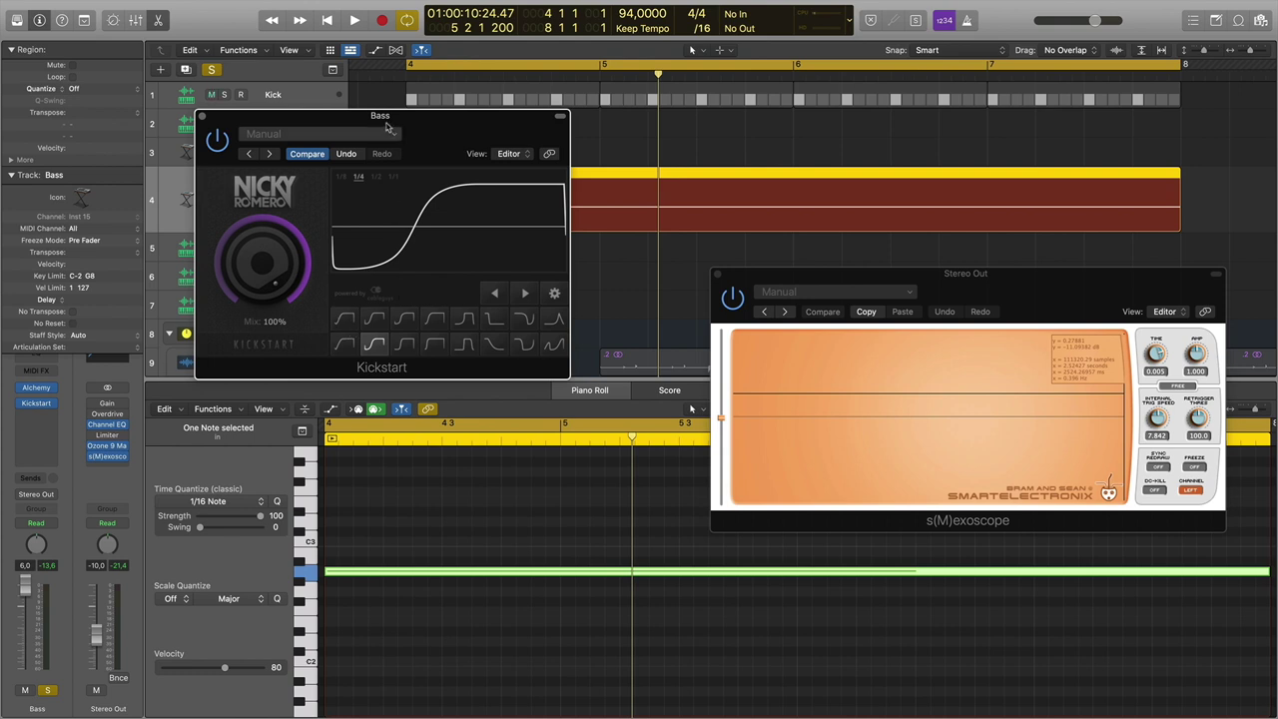
Move the Kickstart window below the Bass track, solo only the first Kick track and play it to inspect its waveform.
{"action": "left_click_drag", "start_coordinate": [386, 122], "coordinate": [381, 157]}
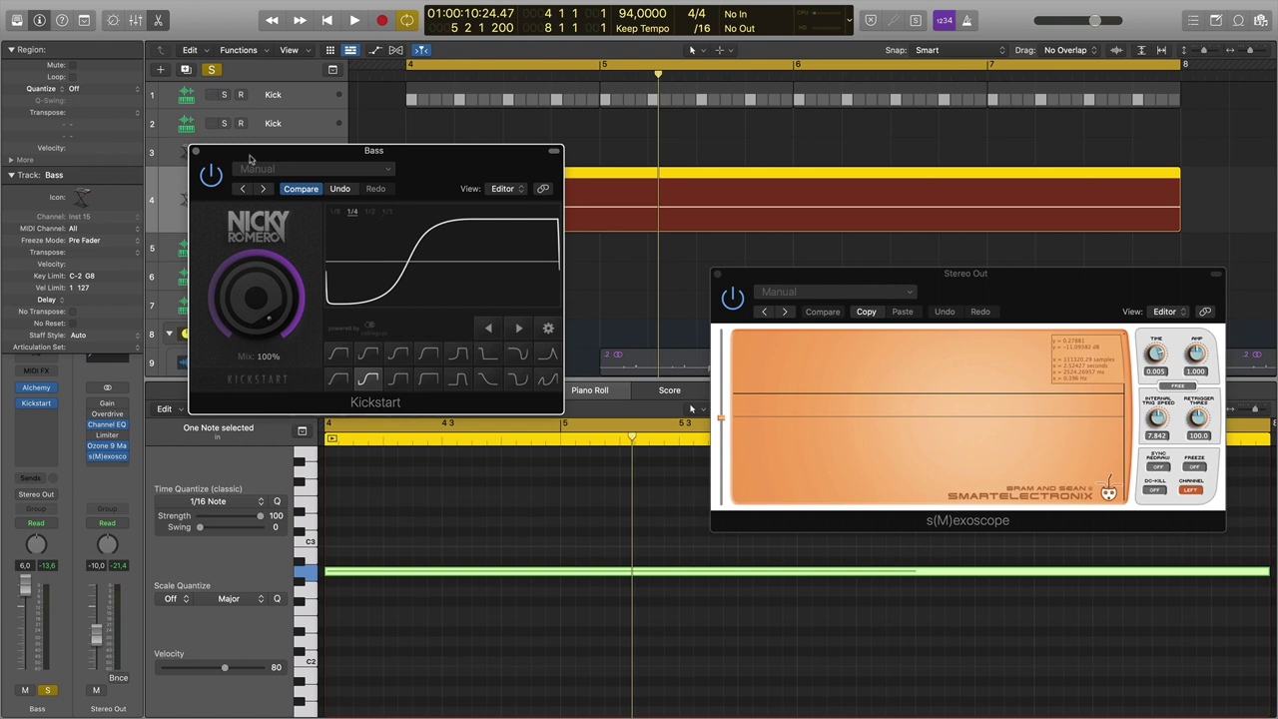
{"action": "left_click_drag", "start_coordinate": [320, 150], "coordinate": [315, 240]}
{"action": "left_click", "coordinate": [226, 206]}
{"action": "left_click", "coordinate": [225, 206]}
{"action": "left_click", "coordinate": [225, 94]}
{"action": "key", "text": "space"}
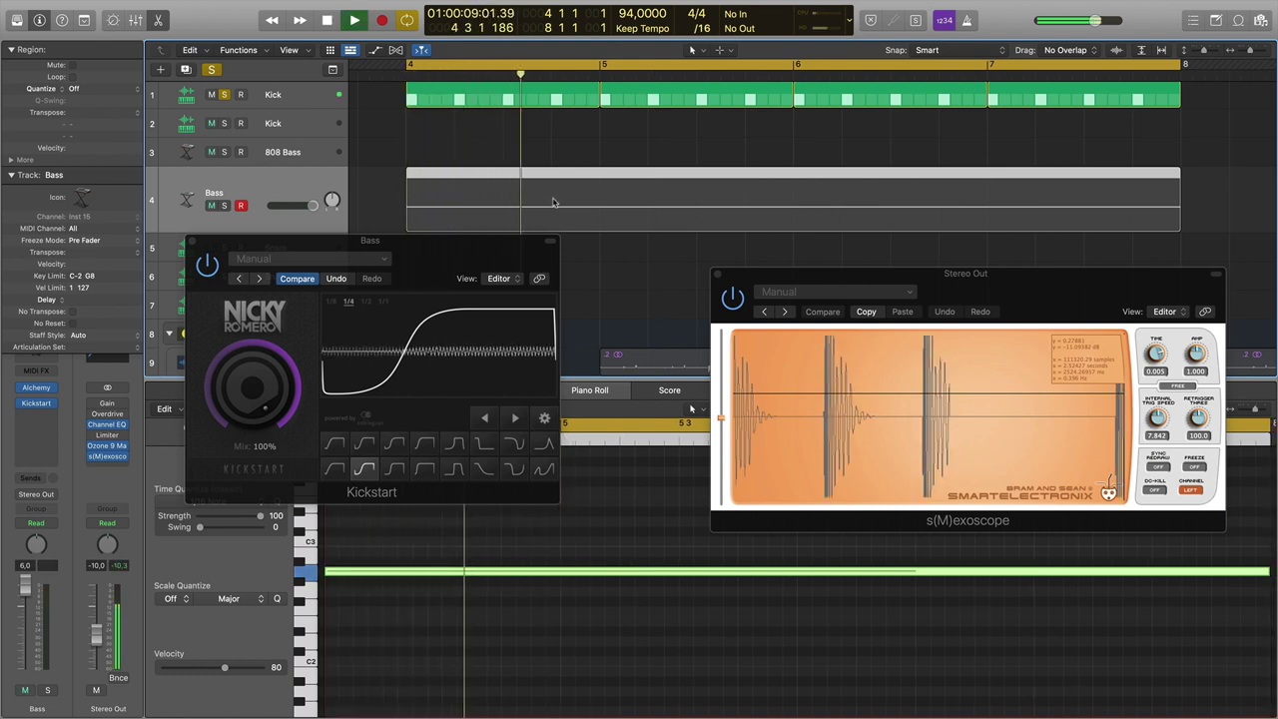
{"action": "key", "text": "space"}
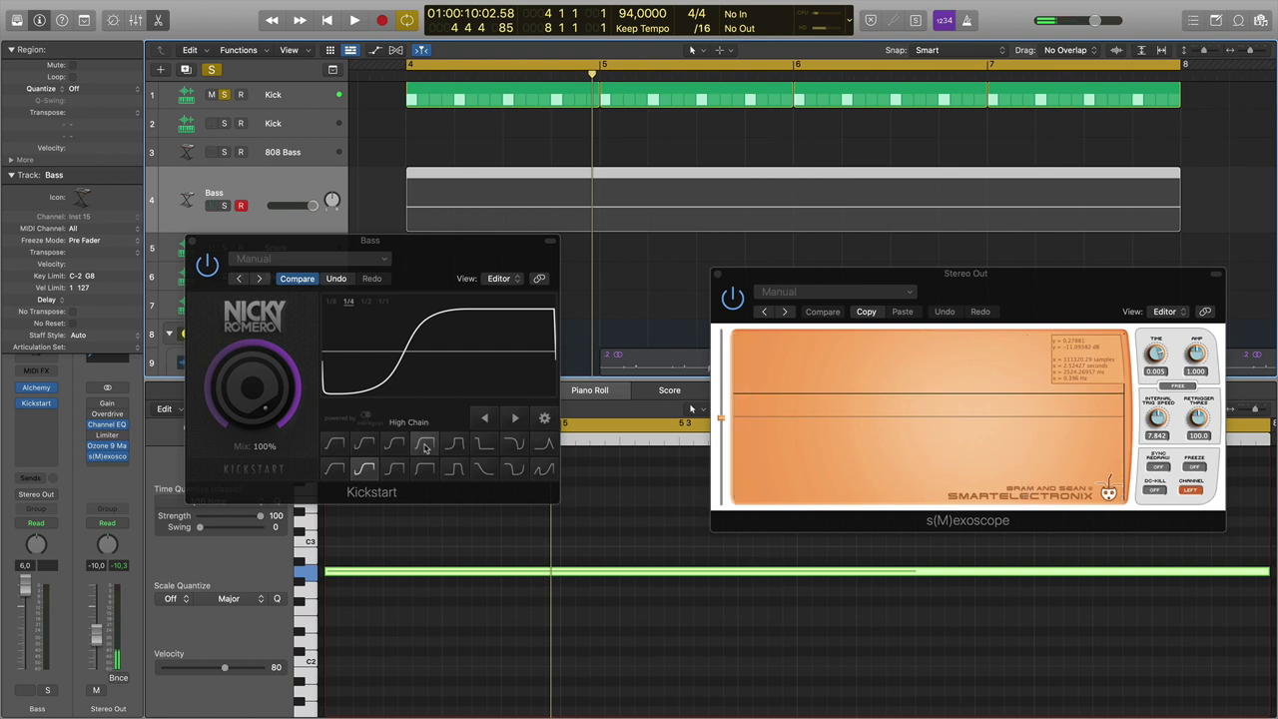
Compare Kickstart's fifth upper-row and first lower-row curves with other shapes, and reselect the second lower-row curve.
{"action": "left_click", "coordinate": [462, 449]}
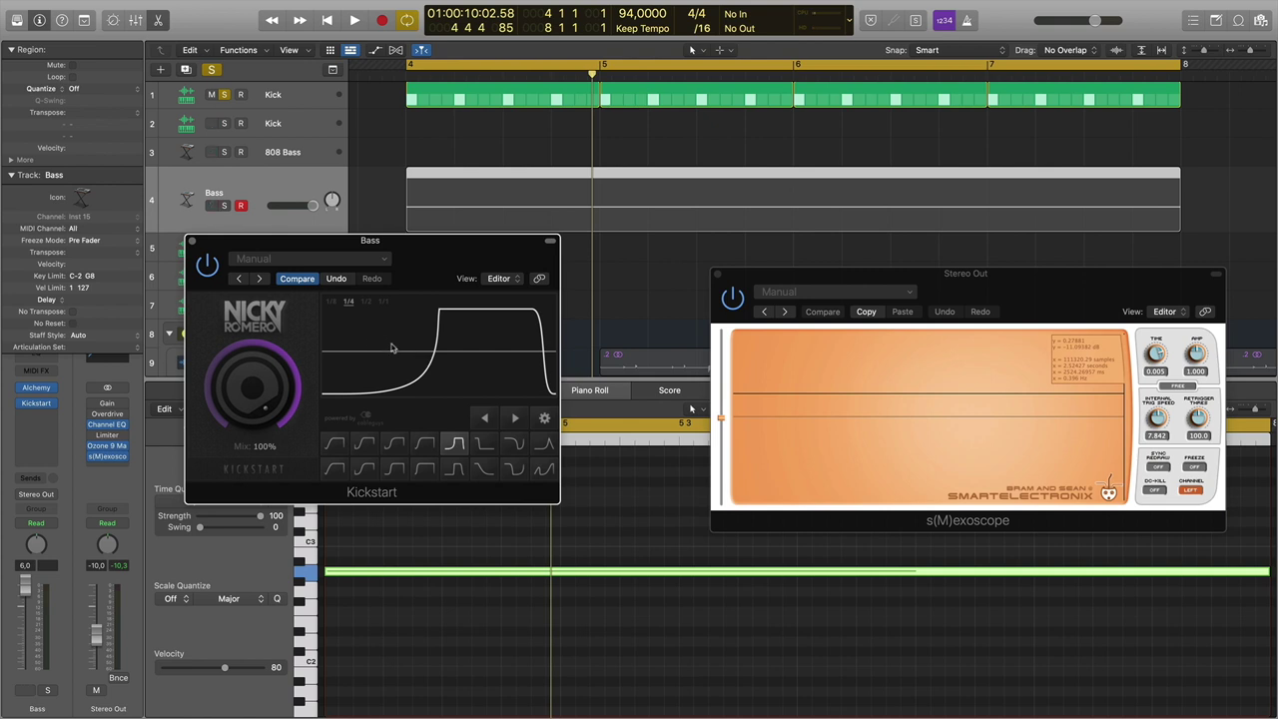
{"action": "left_click", "coordinate": [335, 468]}
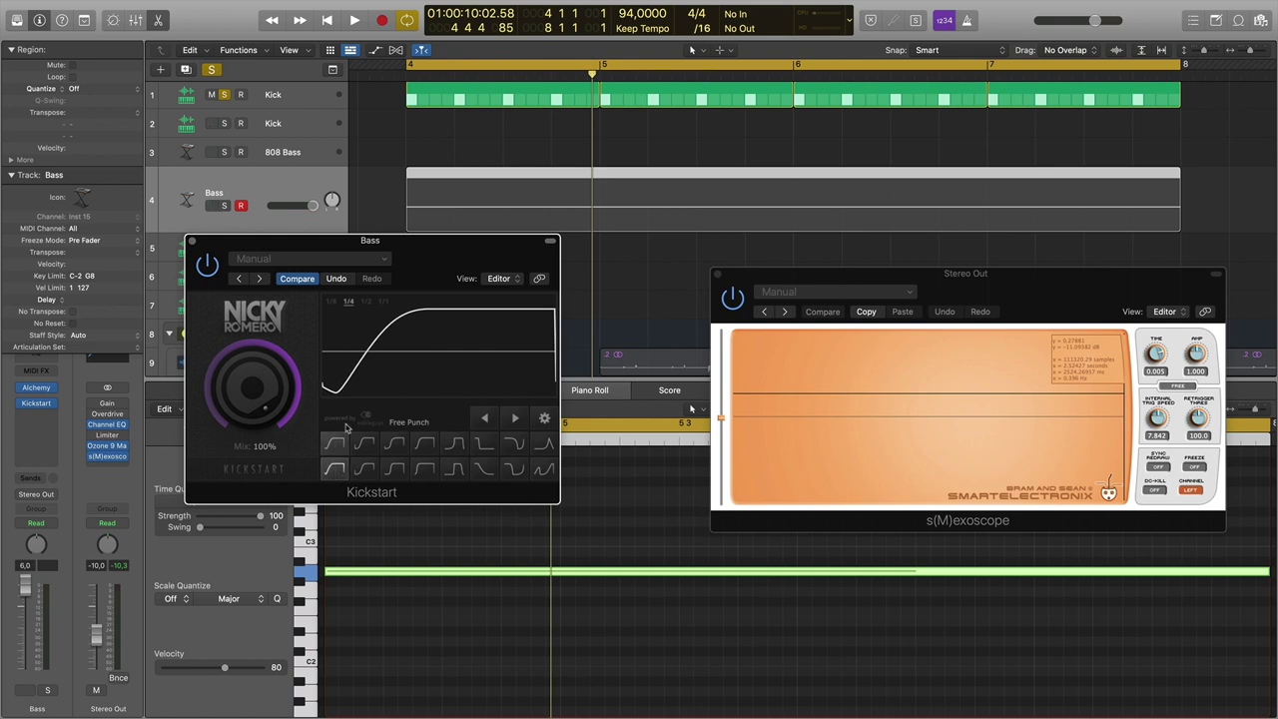
{"action": "left_click", "coordinate": [389, 448]}
{"action": "left_click", "coordinate": [364, 468]}
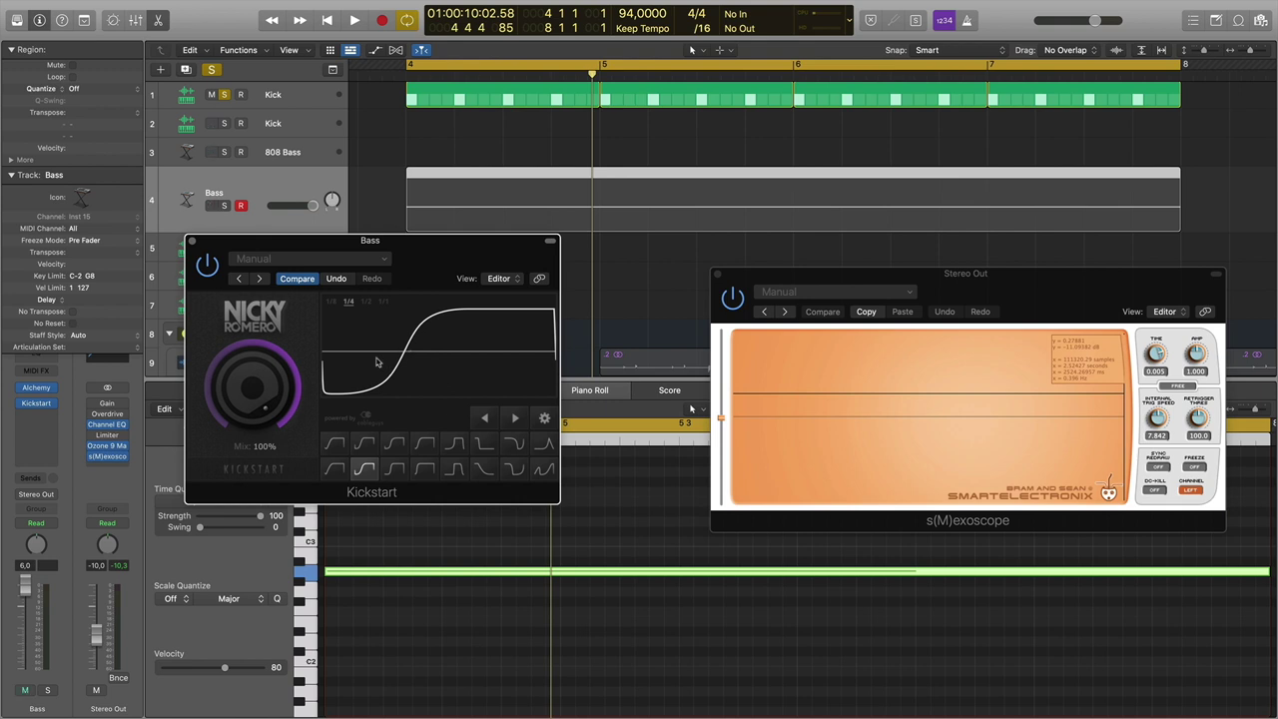
Solo the Bass track along with the Kick, clear the oscilloscope's measurement marker and play both tracks together.
{"action": "left_click", "coordinate": [224, 204]}
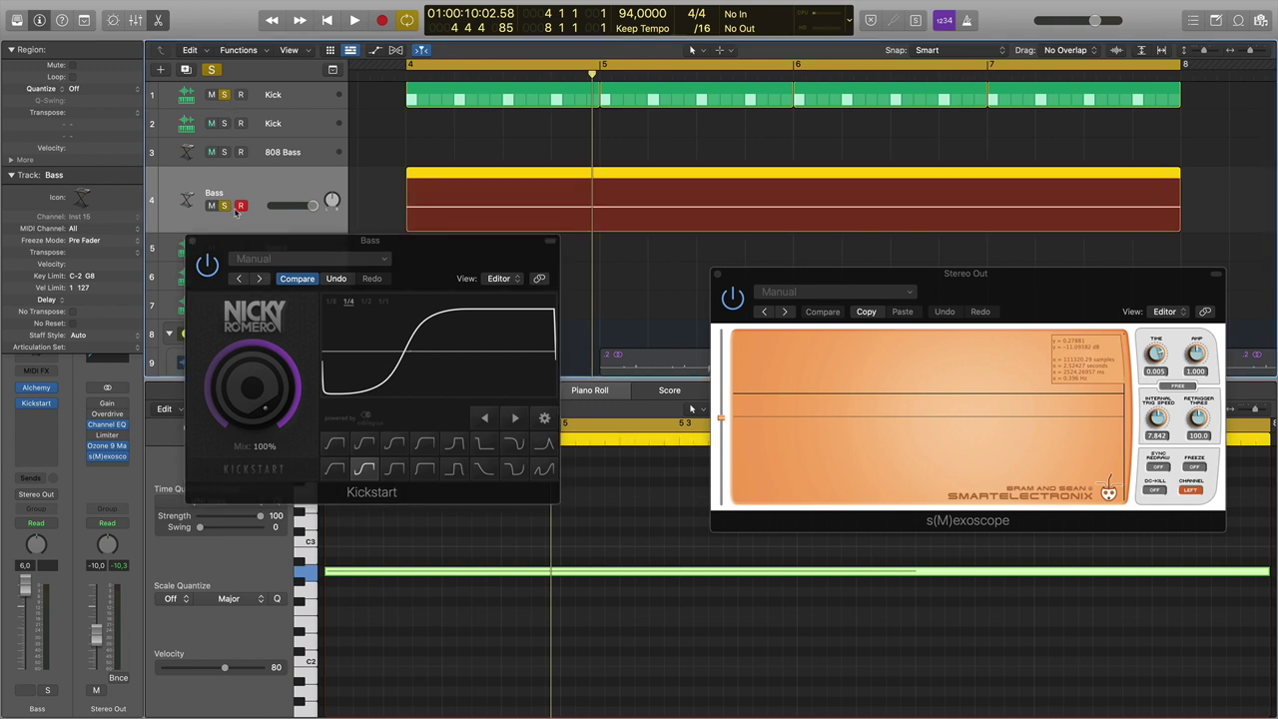
{"action": "left_click", "coordinate": [861, 391]}
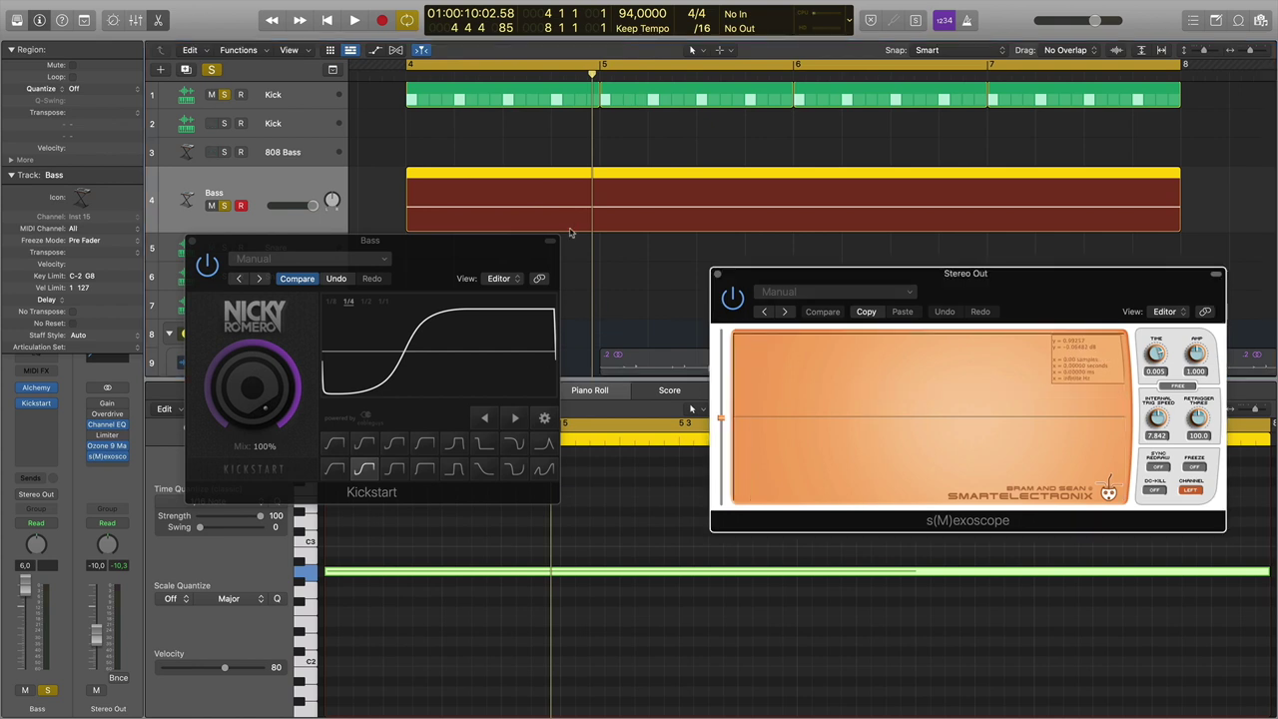
{"action": "key", "text": "space"}
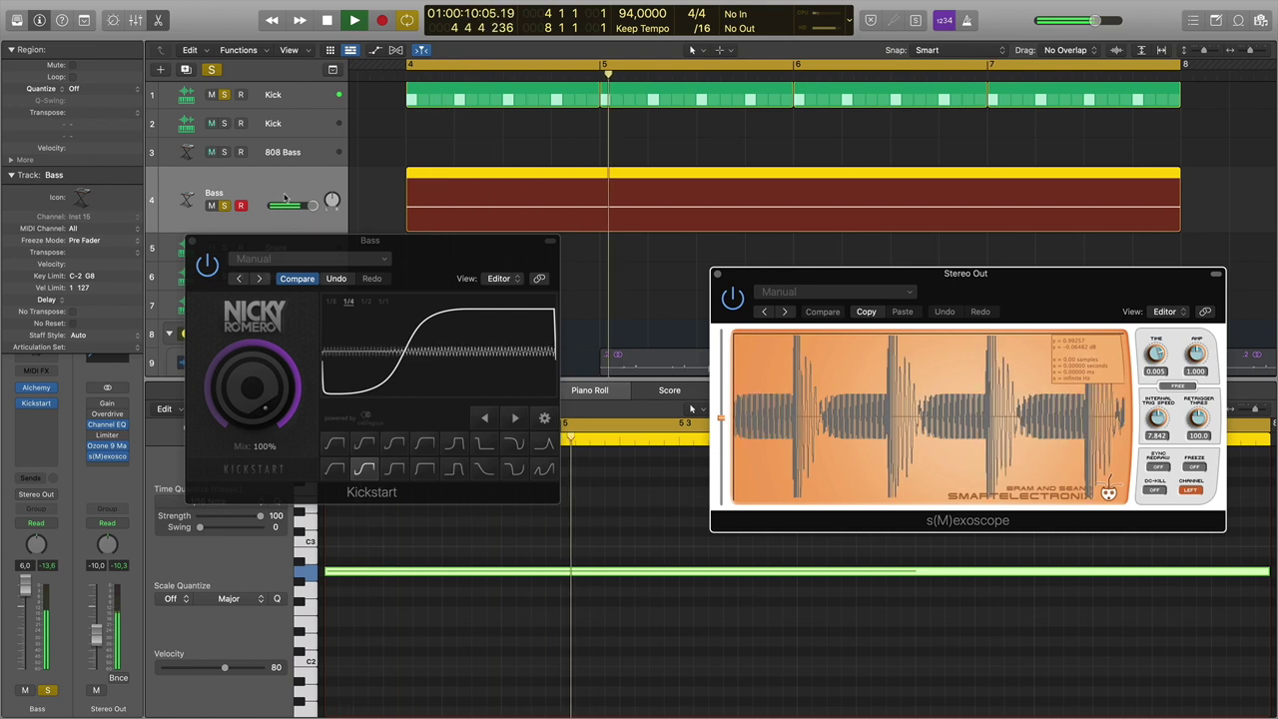
Play the Kick and Bass together with the first Kick track selected, comparing Kickstart's fourth upper-row curve with Subbass Chain.
{"action": "key", "text": "space"}
{"action": "left_click", "coordinate": [277, 96]}
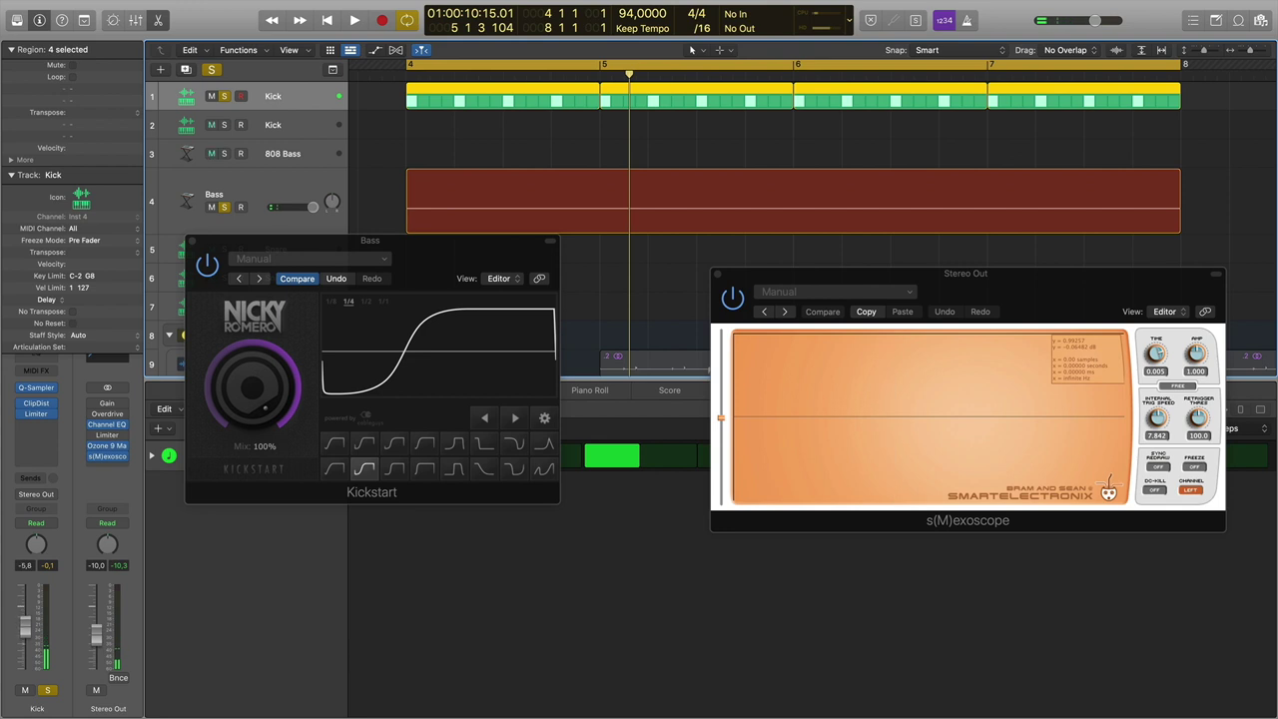
{"action": "key", "text": "space"}
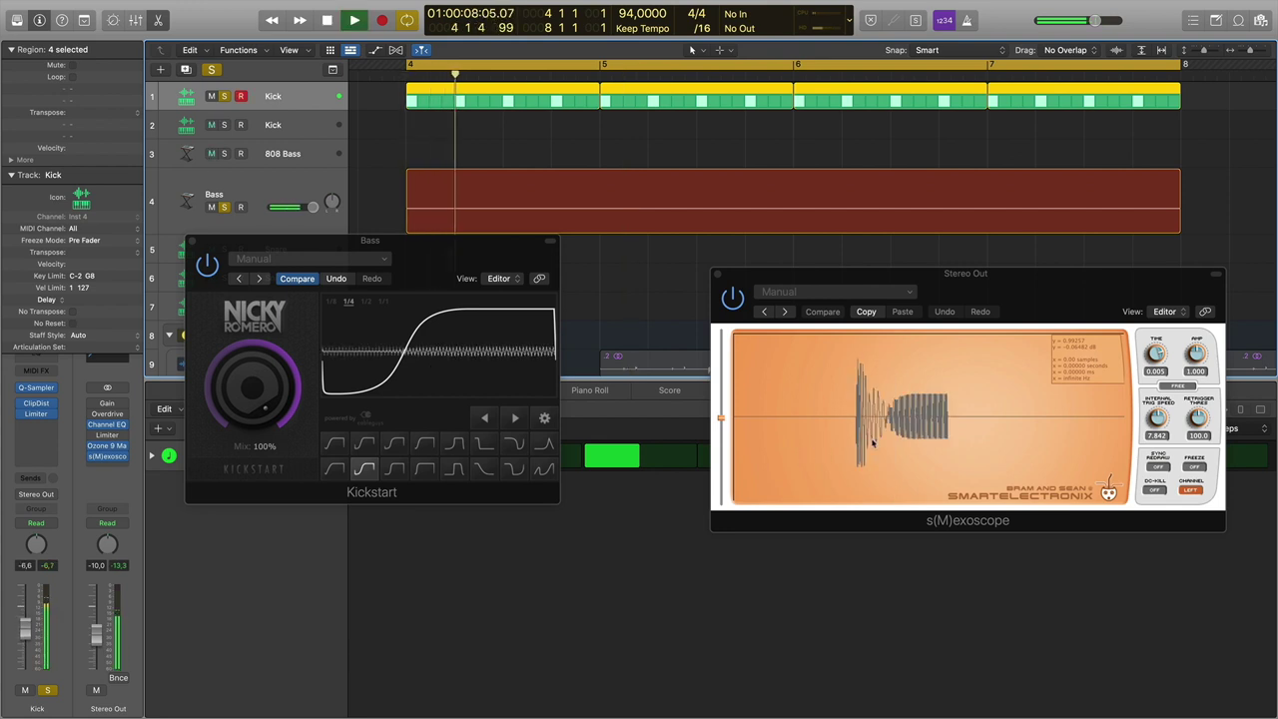
{"action": "left_click", "coordinate": [424, 444]}
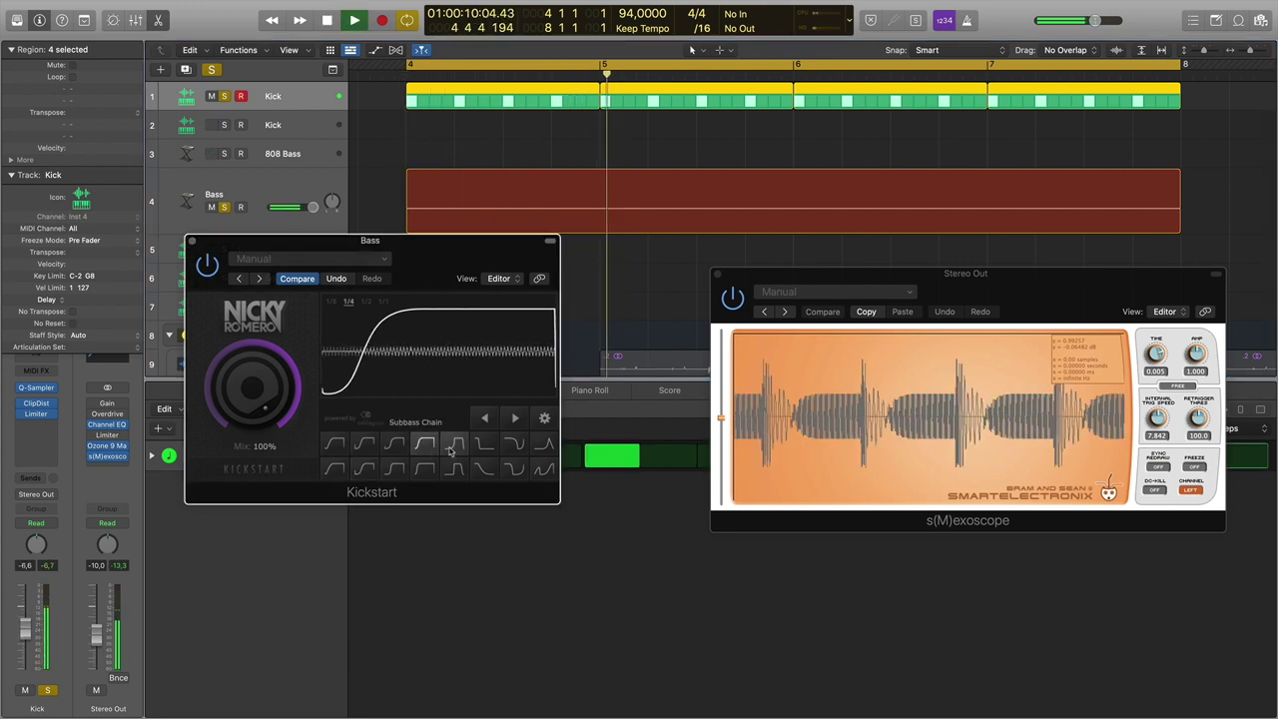
{"action": "left_click", "coordinate": [453, 446]}
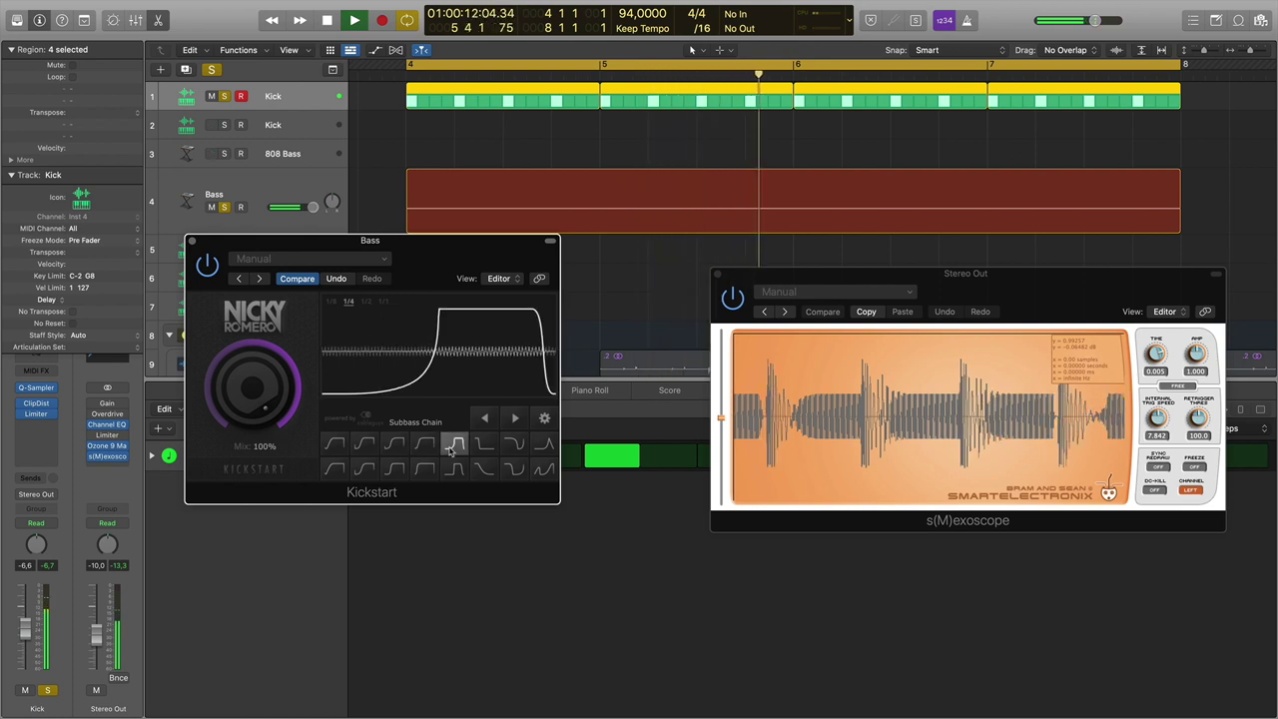
Freeze the oscilloscope, stop playback and use the measurement marker to inspect the bass gaps between kicks in the frozen waveform.
{"action": "left_click", "coordinate": [1194, 467]}
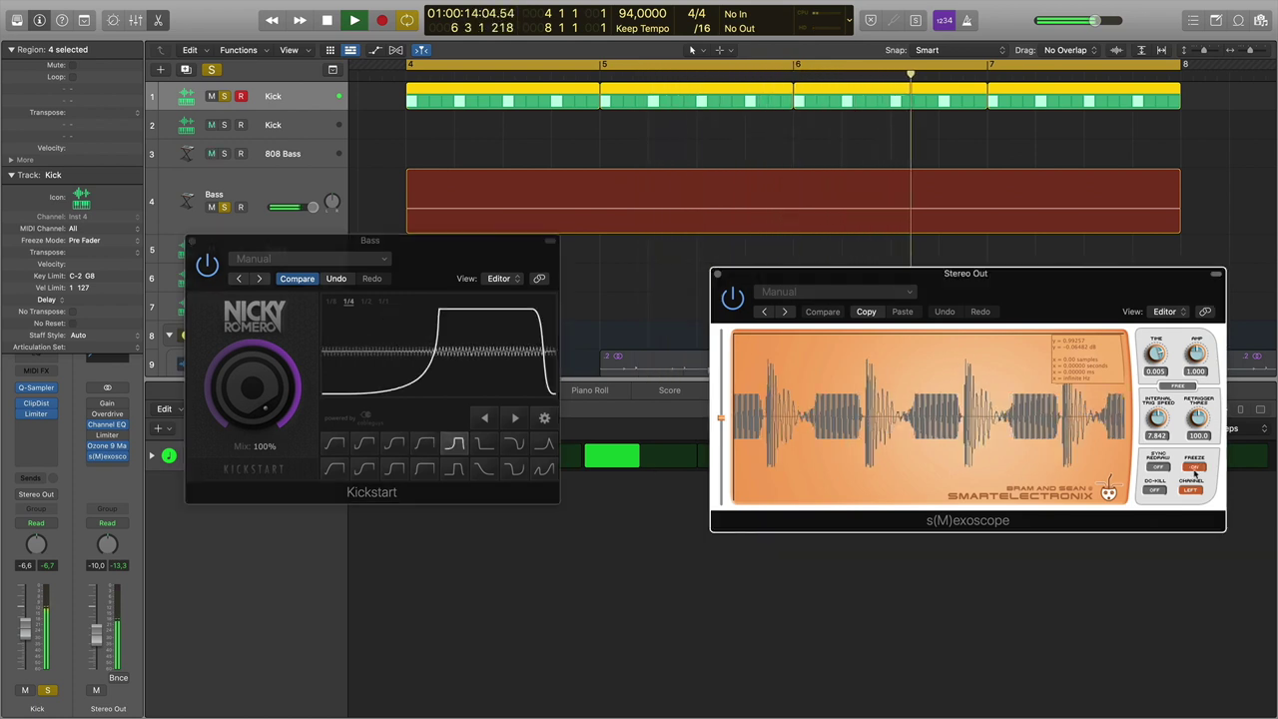
{"action": "key", "text": "space"}
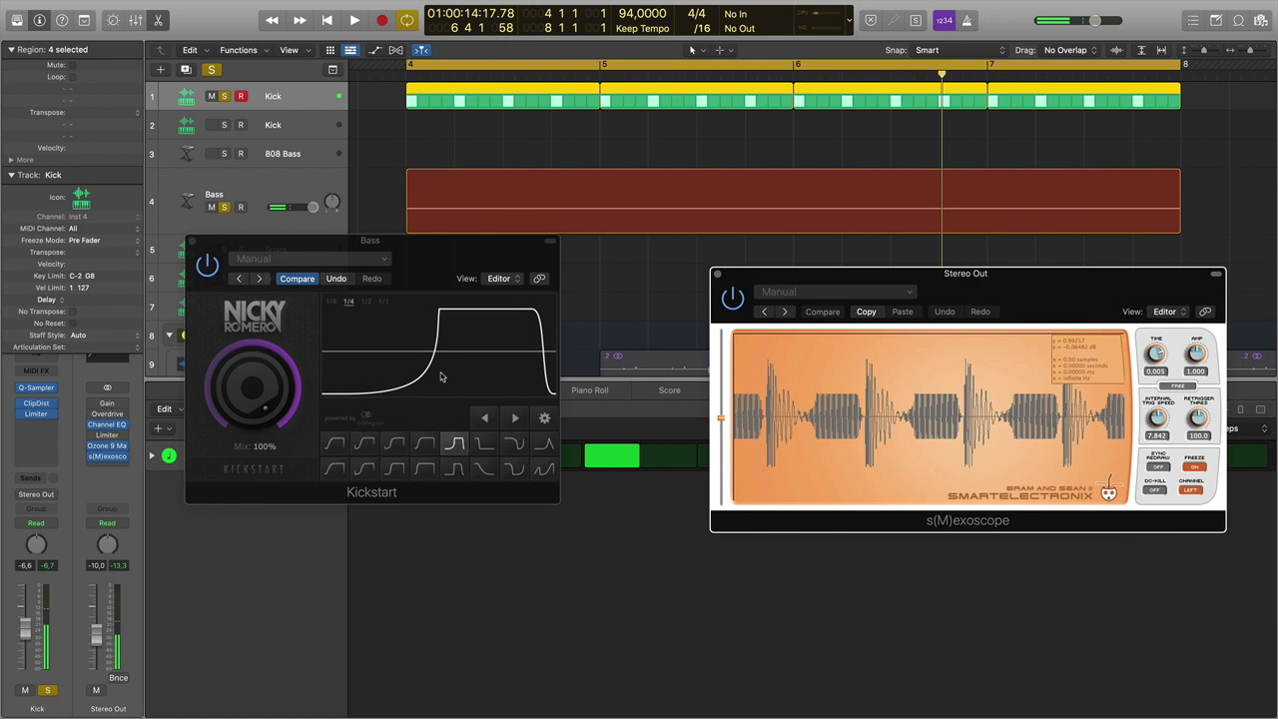
{"action": "left_click", "coordinate": [1000, 408]}
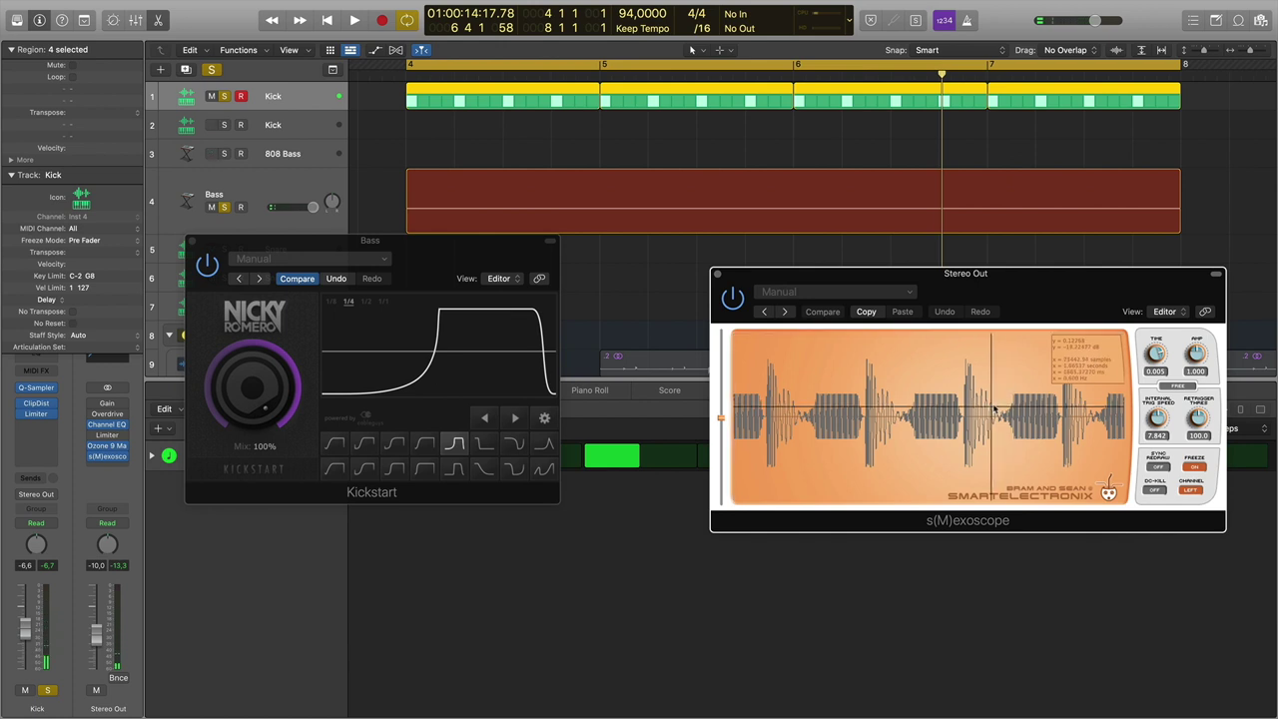
{"action": "left_click_drag", "start_coordinate": [996, 410], "coordinate": [1013, 402]}
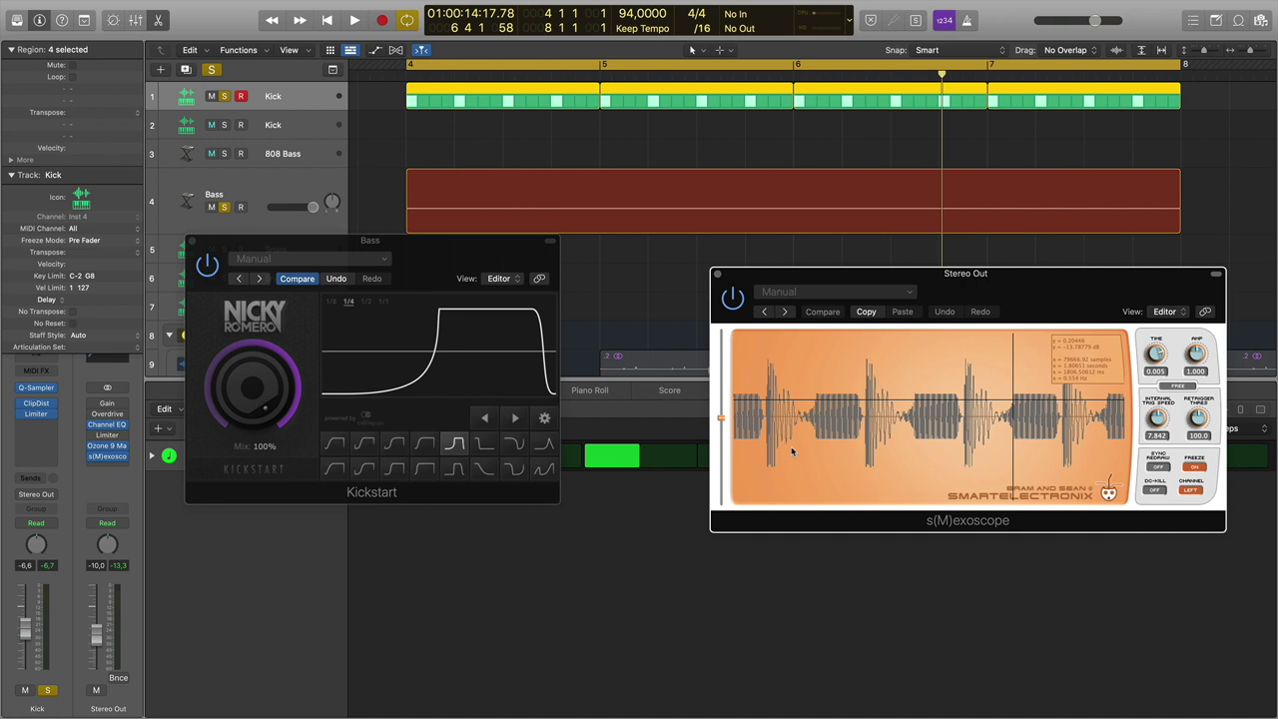
{"action": "left_click", "coordinate": [929, 395]}
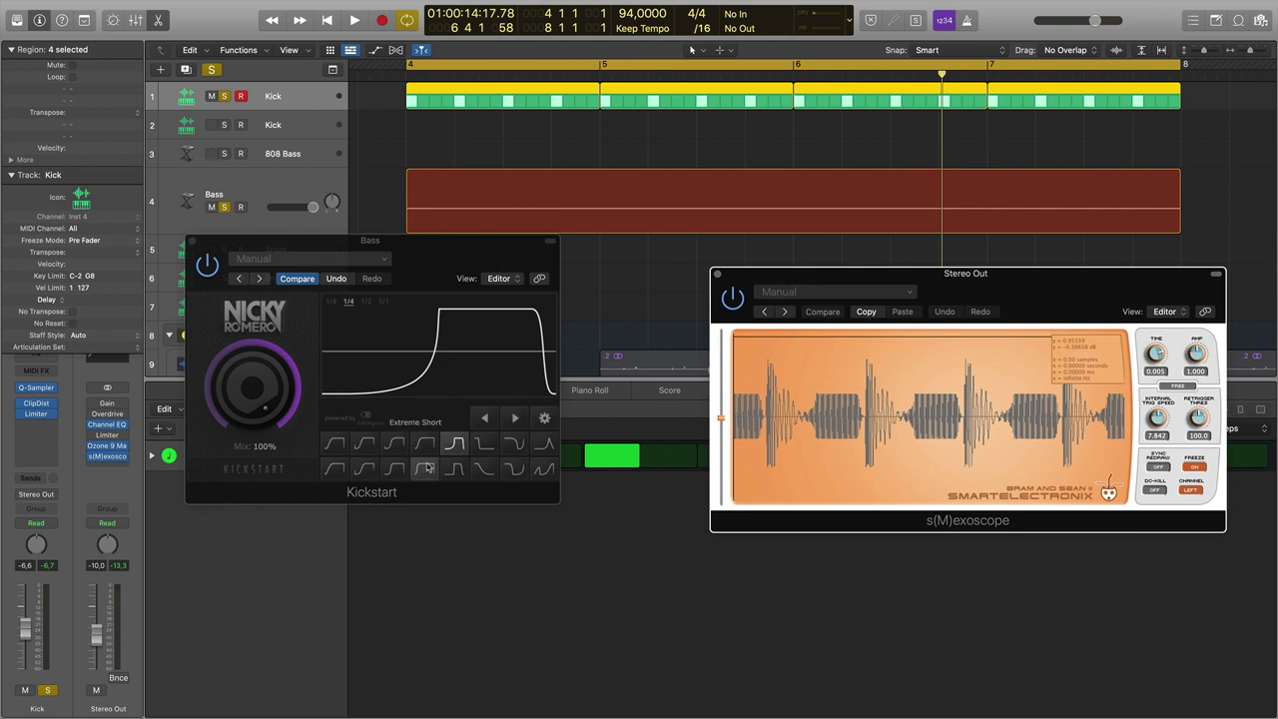
Reselect Kickstart's second lower-row curve, then select the first Kick region and close the Kickstart and oscilloscope windows.
{"action": "left_click", "coordinate": [366, 470]}
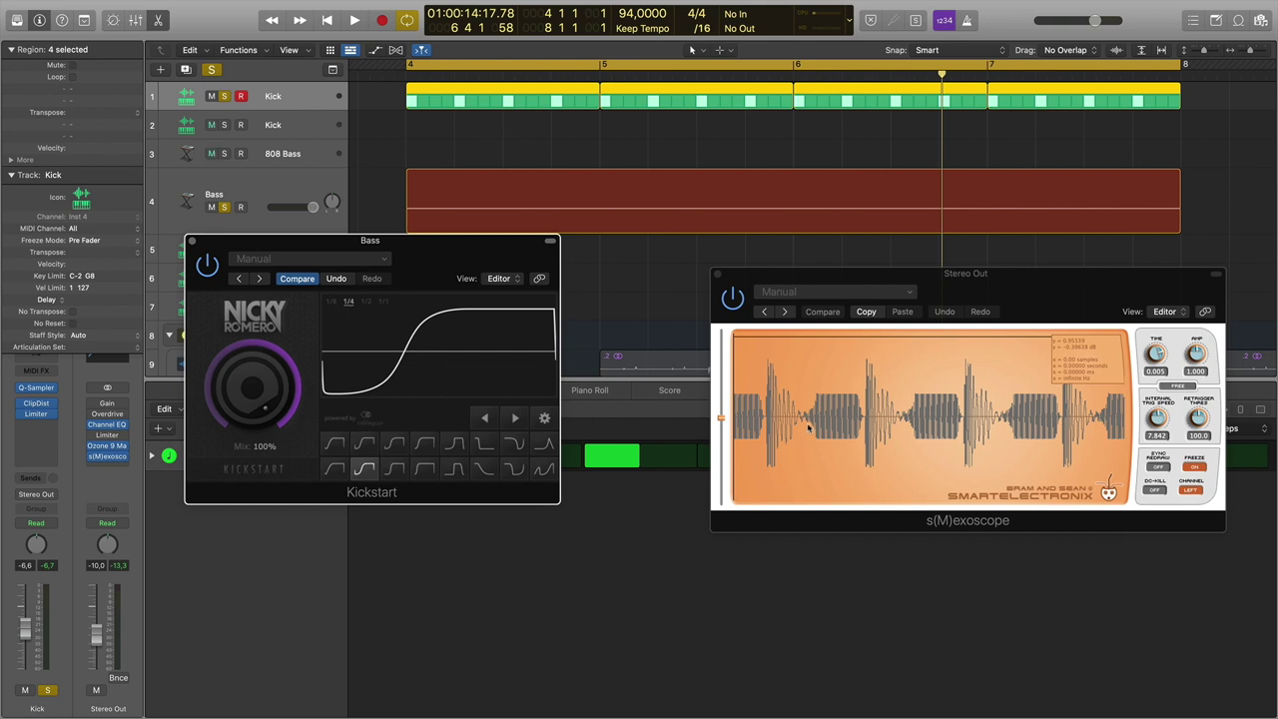
{"action": "left_click", "coordinate": [442, 134]}
{"action": "left_click", "coordinate": [447, 96]}
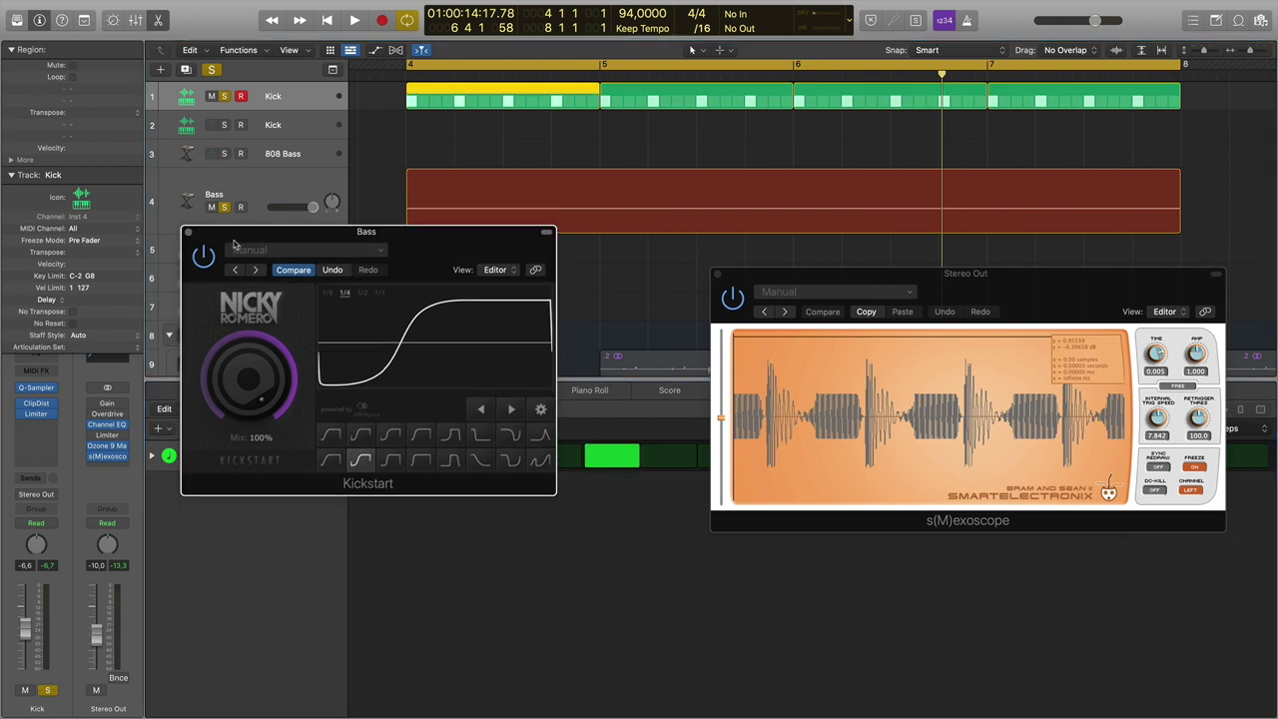
{"action": "left_click", "coordinate": [192, 241]}
{"action": "left_click", "coordinate": [716, 276]}
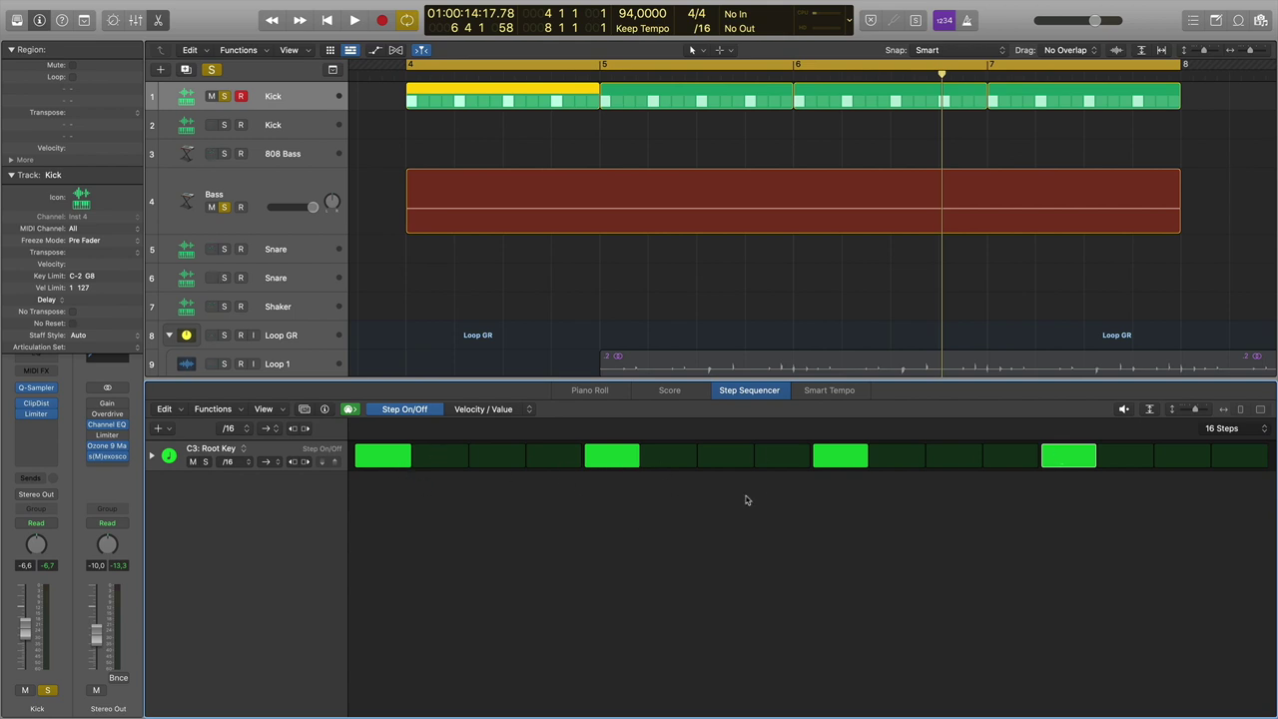
Rearrange the first Kick region's step pattern so that only steps 1, 5, 11 and 15 are on.
{"action": "left_click", "coordinate": [636, 462]}
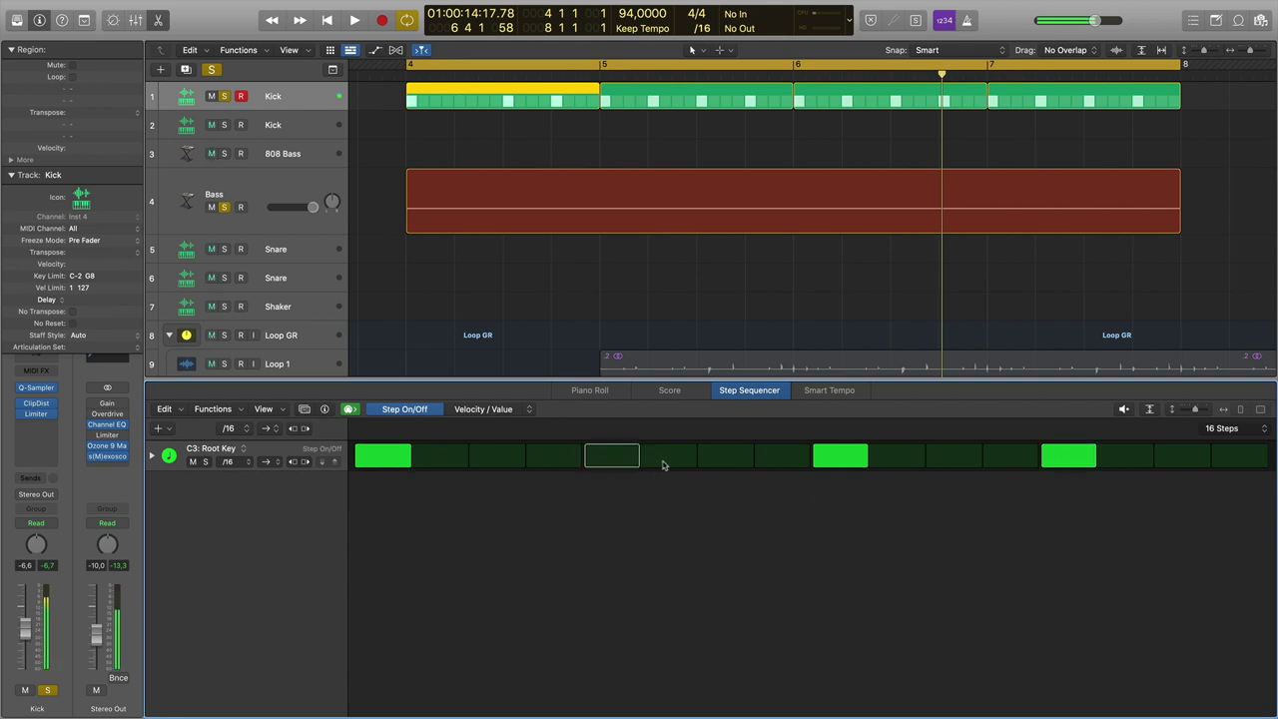
{"action": "left_click", "coordinate": [839, 463]}
{"action": "left_click", "coordinate": [954, 461]}
{"action": "left_click", "coordinate": [1068, 461]}
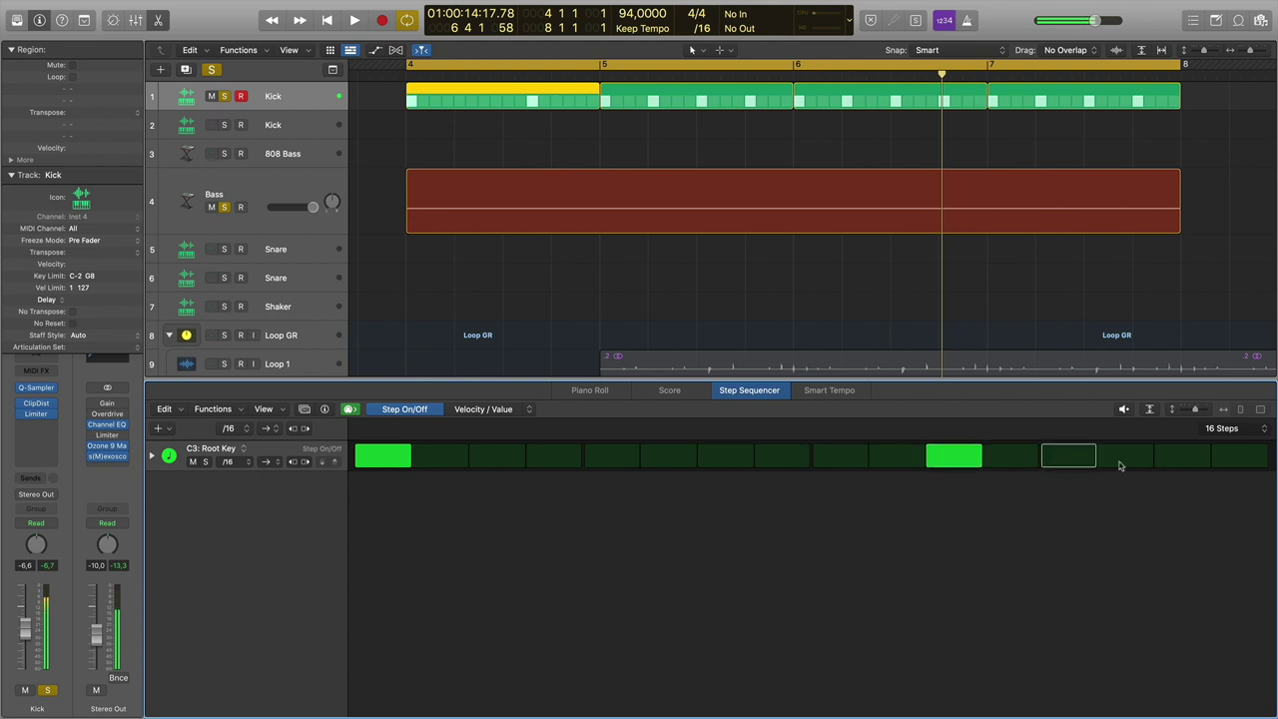
{"action": "left_click", "coordinate": [1121, 464]}
{"action": "left_click", "coordinate": [1180, 461]}
{"action": "left_click", "coordinate": [1124, 462]}
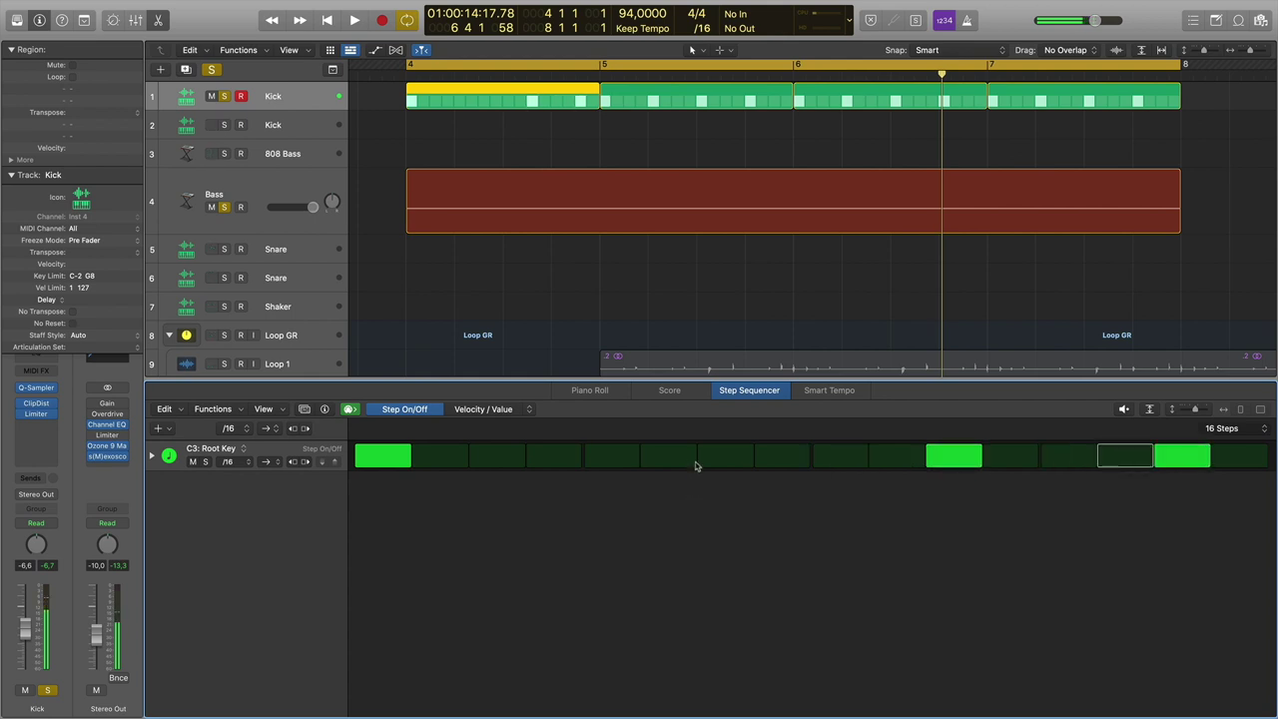
{"action": "left_click", "coordinate": [613, 461]}
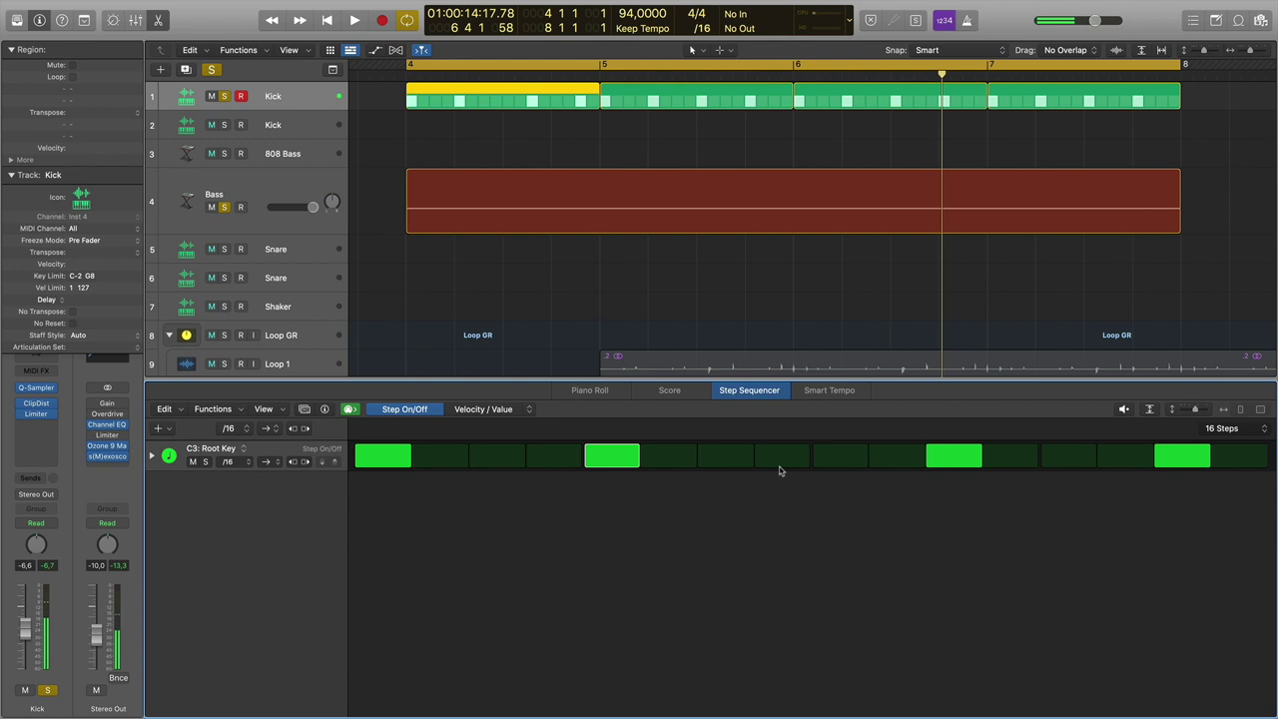
Turn off steps 11, 15, 5 and 1 in the first Kick region's pattern and close the Step Sequencer.
{"action": "left_click", "coordinate": [954, 461]}
{"action": "left_click", "coordinate": [1182, 459]}
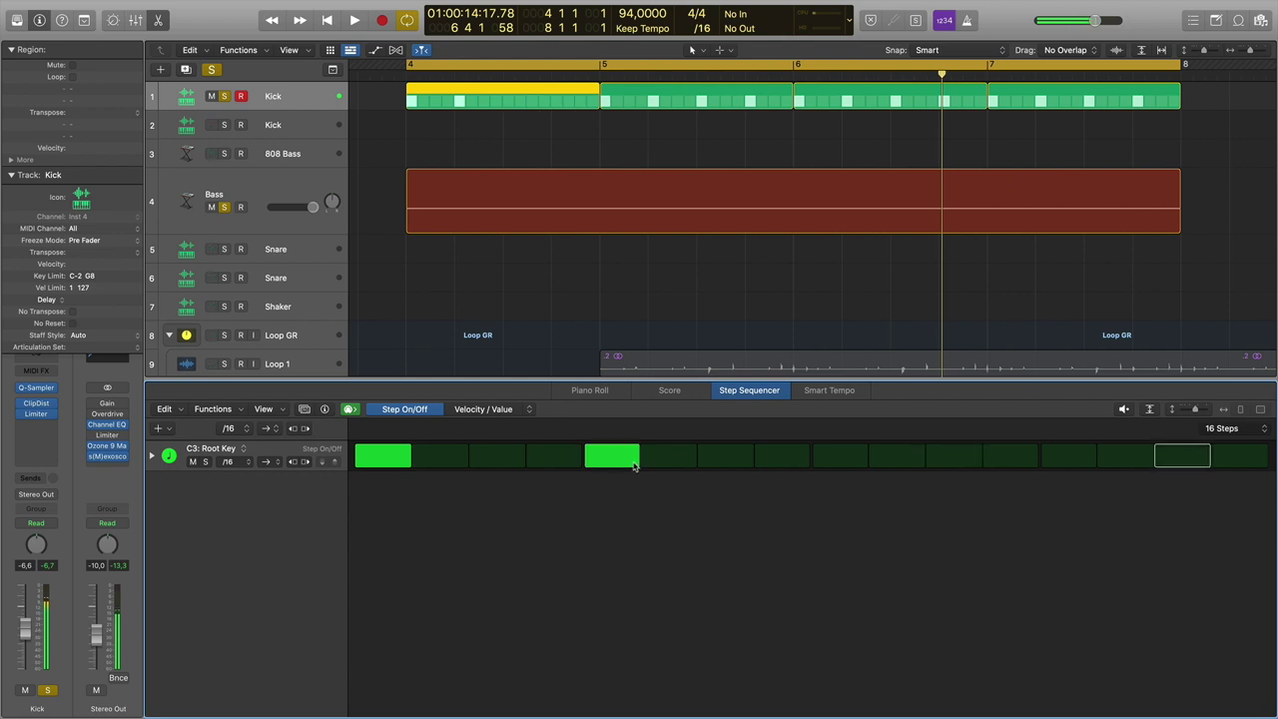
{"action": "left_click", "coordinate": [634, 467]}
{"action": "left_click", "coordinate": [402, 461]}
{"action": "key", "text": "e"}
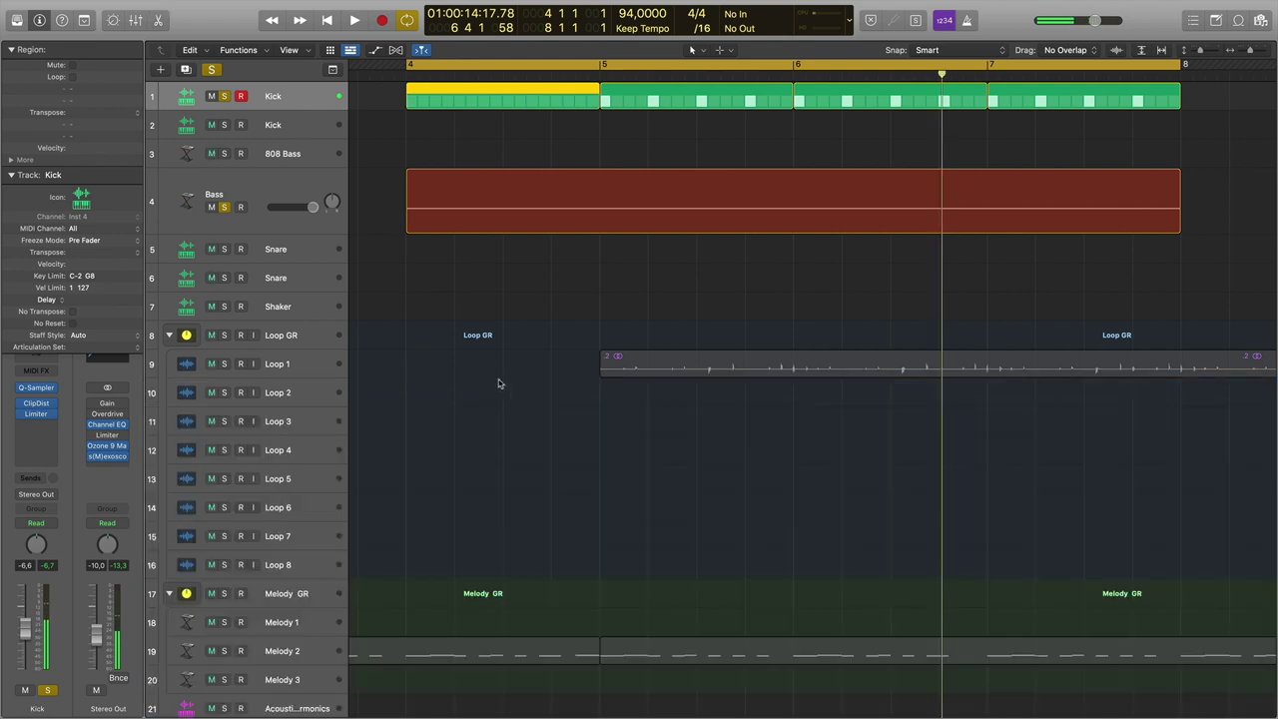
Turn off solo on the Kick and Bass tracks, and select the first Kick region of Part 1 with the playhead at bar 9.
{"action": "left_click", "coordinate": [224, 95]}
{"action": "left_click", "coordinate": [223, 207]}
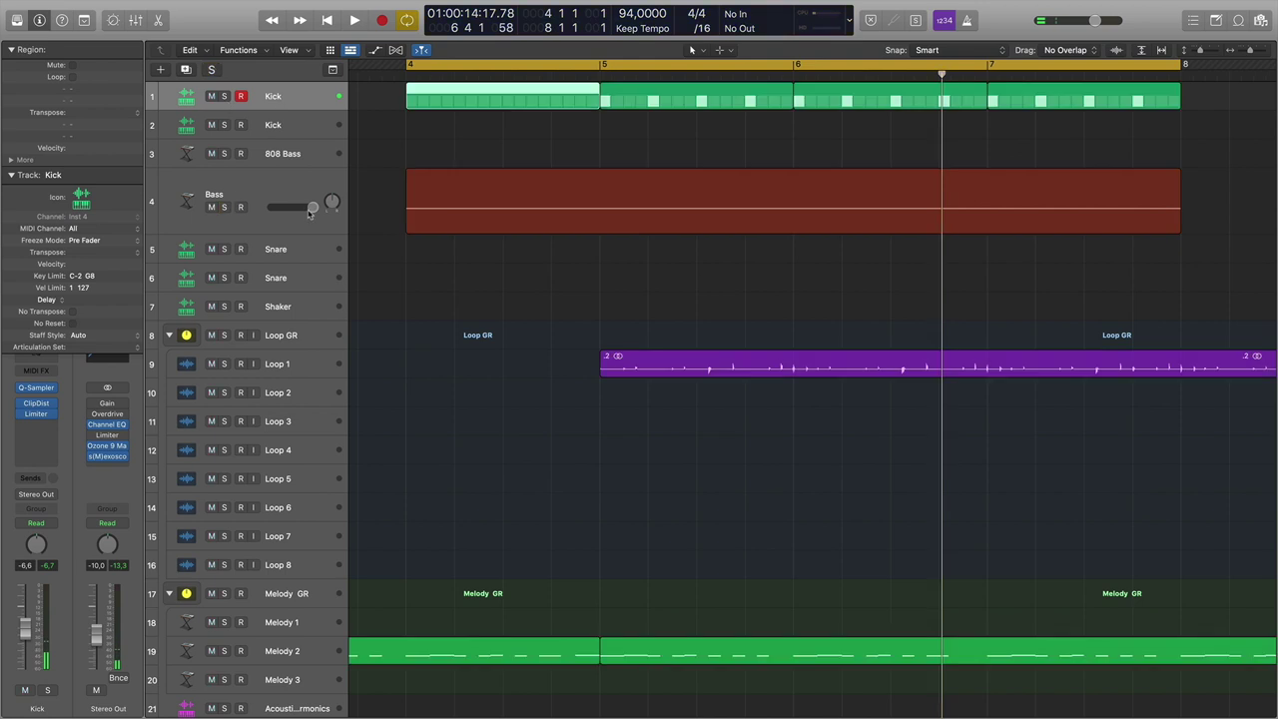
{"action": "scroll", "coordinate": [562, 224], "scroll_direction": "right", "scroll_amount": 15}
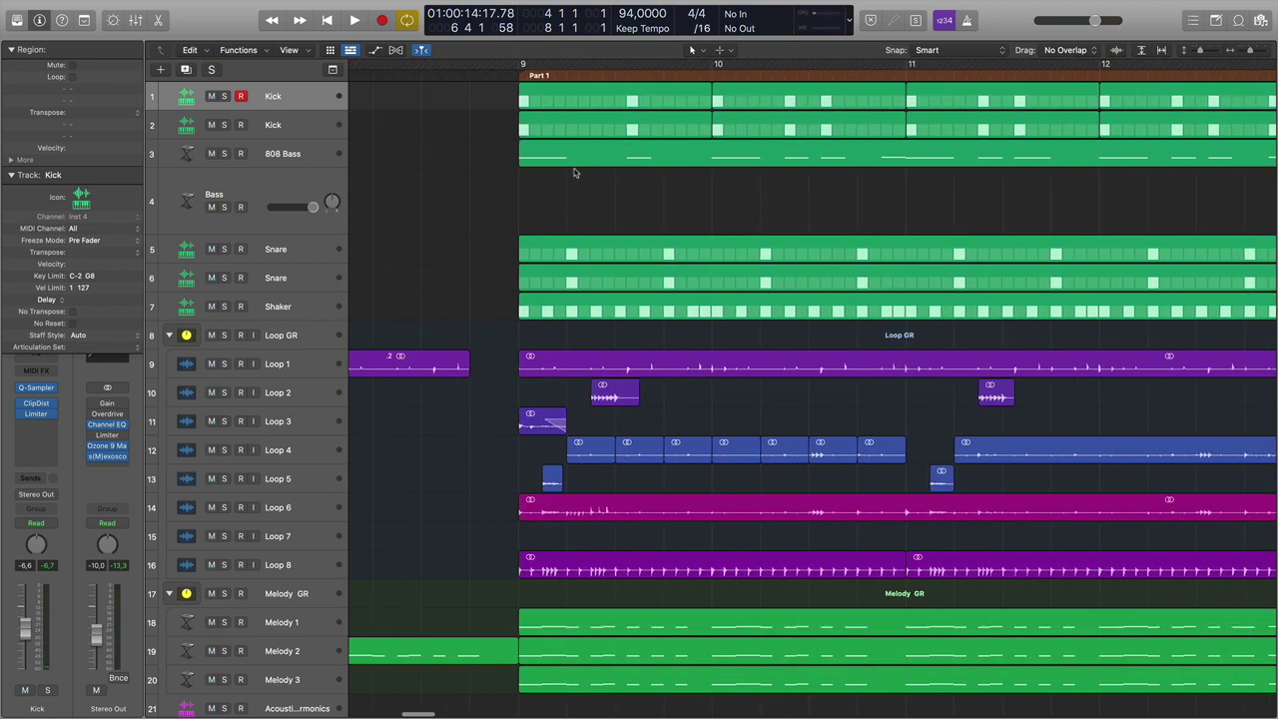
{"action": "left_click", "coordinate": [539, 95]}
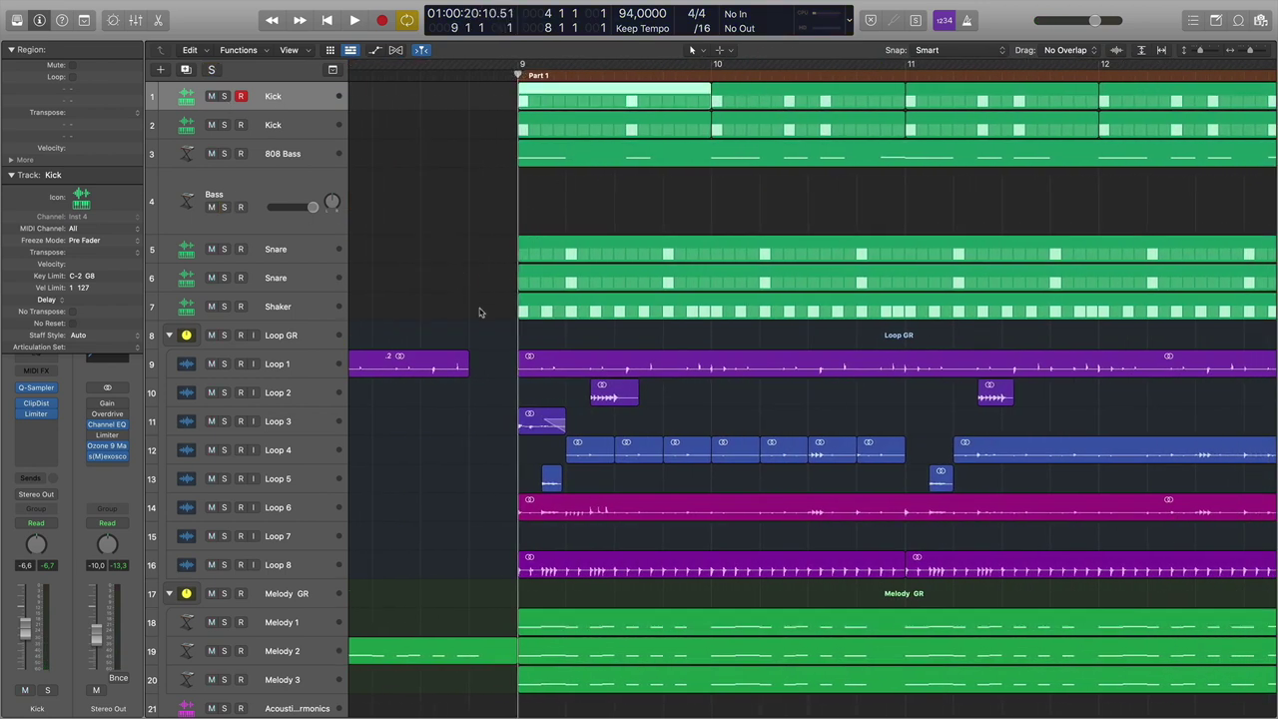
Reduce the Bass track's height and set the cycle range to the first 808 Bass region of Part 1, bars 9 to 13.
{"action": "scroll", "coordinate": [524, 213], "scroll_direction": "right", "scroll_amount": 5}
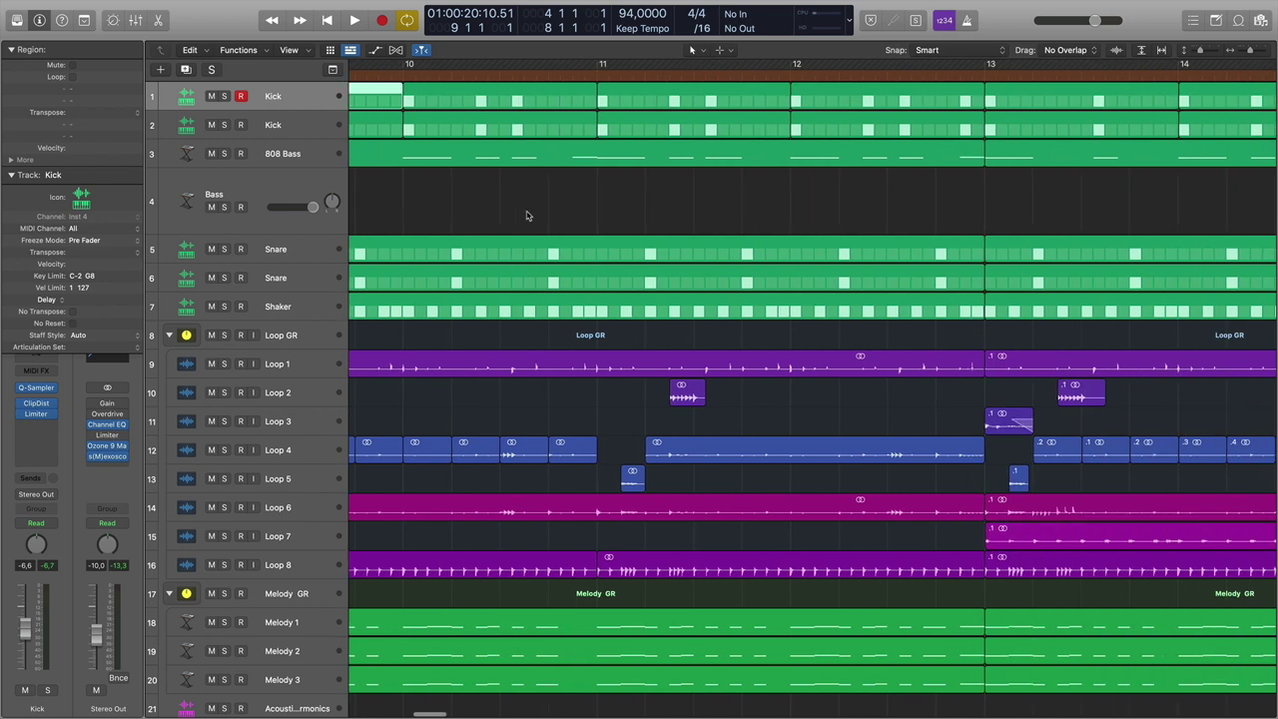
{"action": "key", "text": "super+Left"}
{"action": "key", "text": "super+Left"}
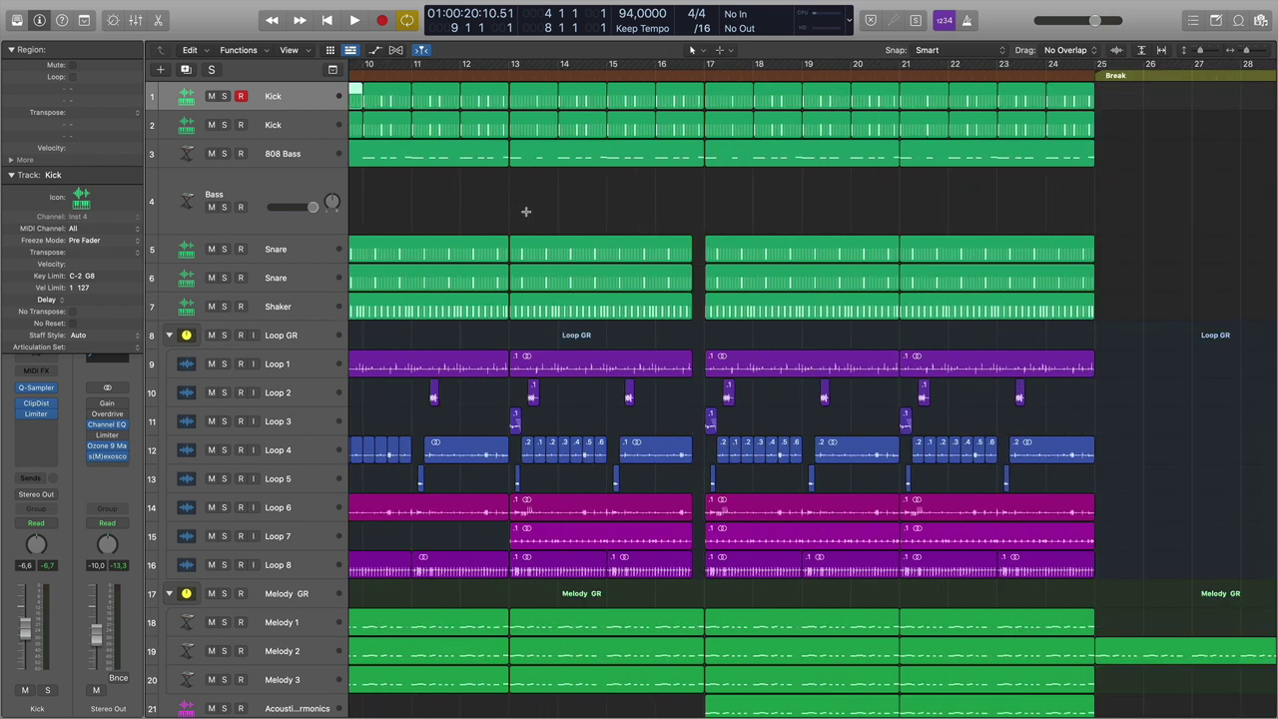
{"action": "scroll", "coordinate": [528, 215], "scroll_direction": "left", "scroll_amount": 8}
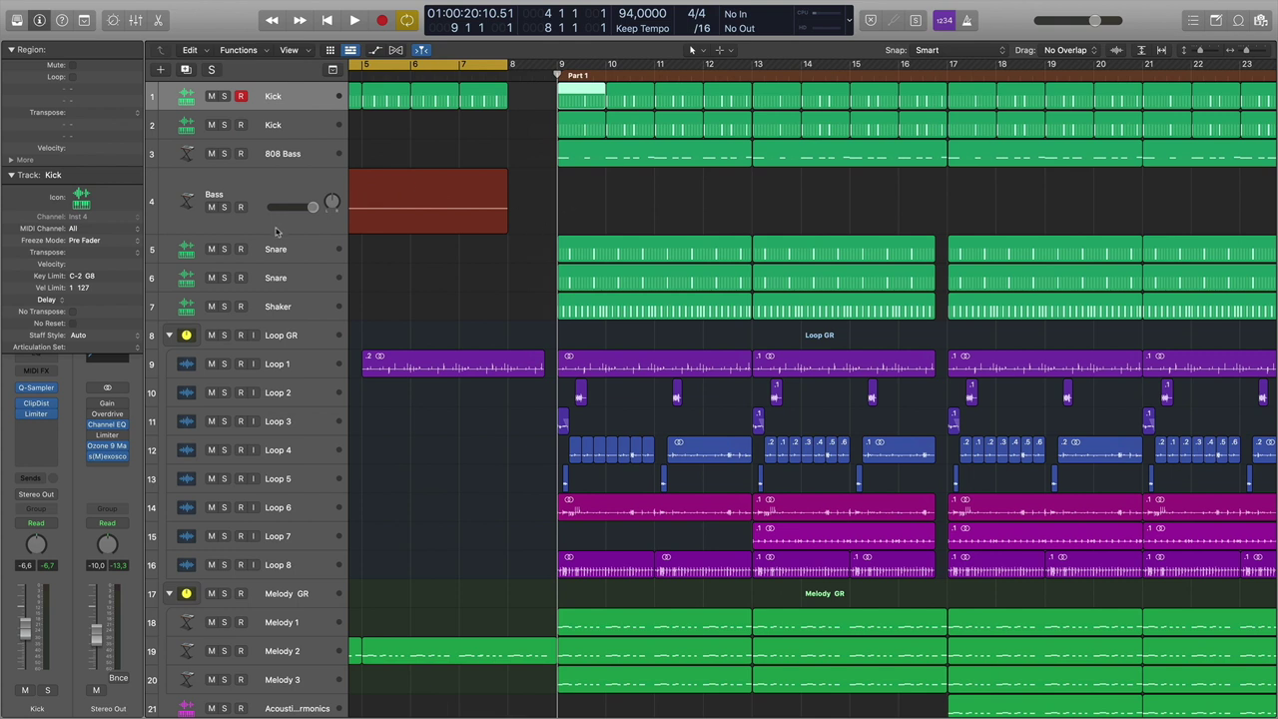
{"action": "left_click_drag", "start_coordinate": [276, 217], "coordinate": [277, 188]}
{"action": "left_click", "coordinate": [294, 164]}
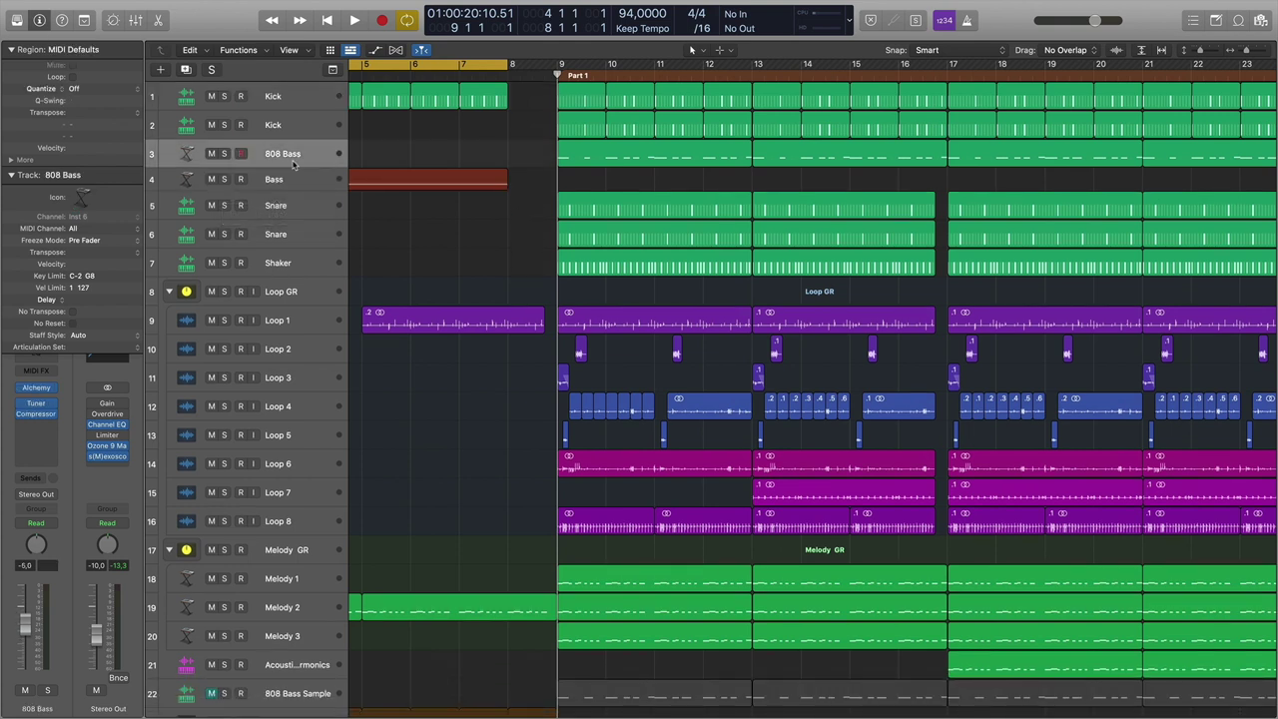
{"action": "key", "text": "super+Right"}
{"action": "key", "text": "super+Right"}
{"action": "left_click", "coordinate": [589, 163]}
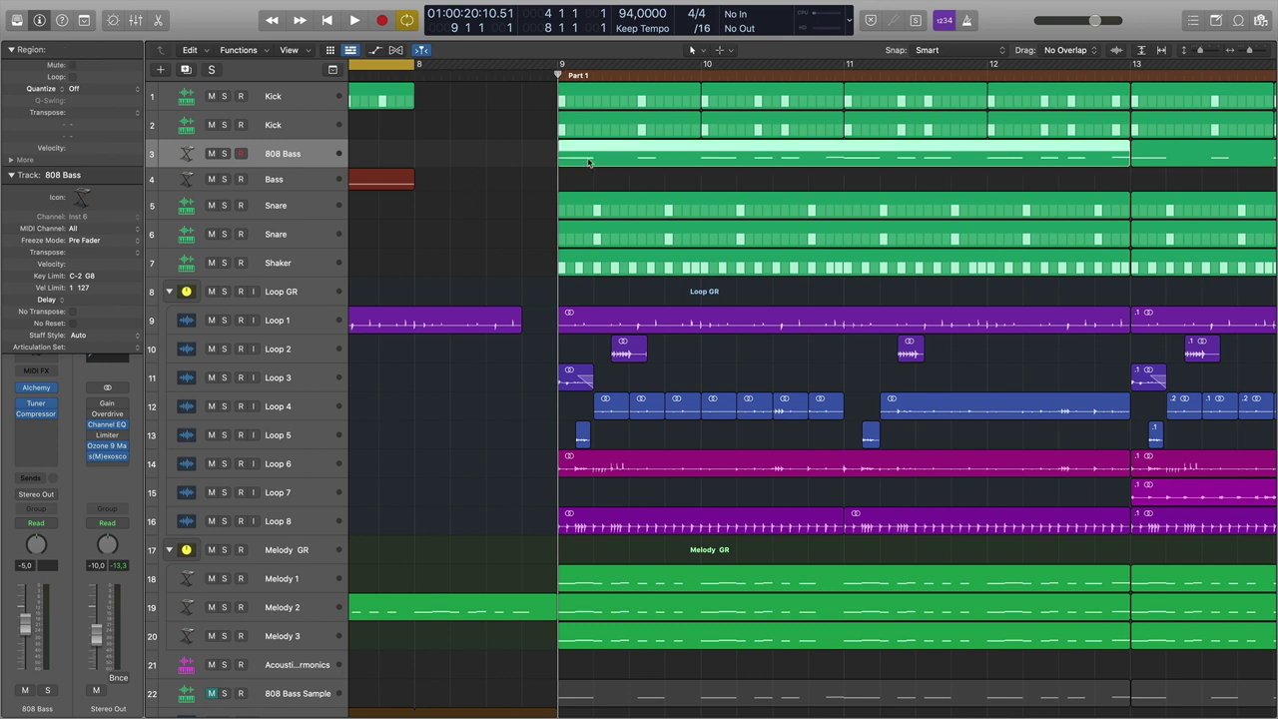
{"action": "key", "text": "u"}
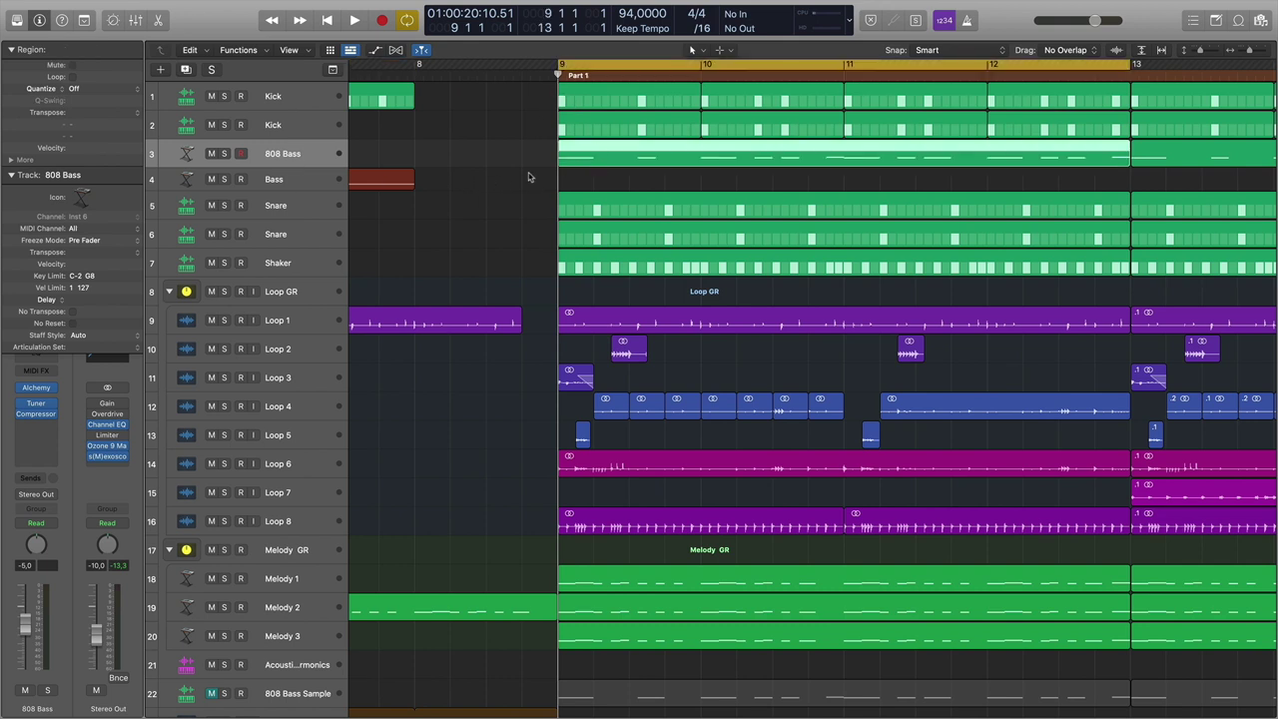
Play the full arrangement from the start of Part 1 and stop playback.
{"action": "scroll", "coordinate": [529, 178], "scroll_direction": "right", "scroll_amount": 3}
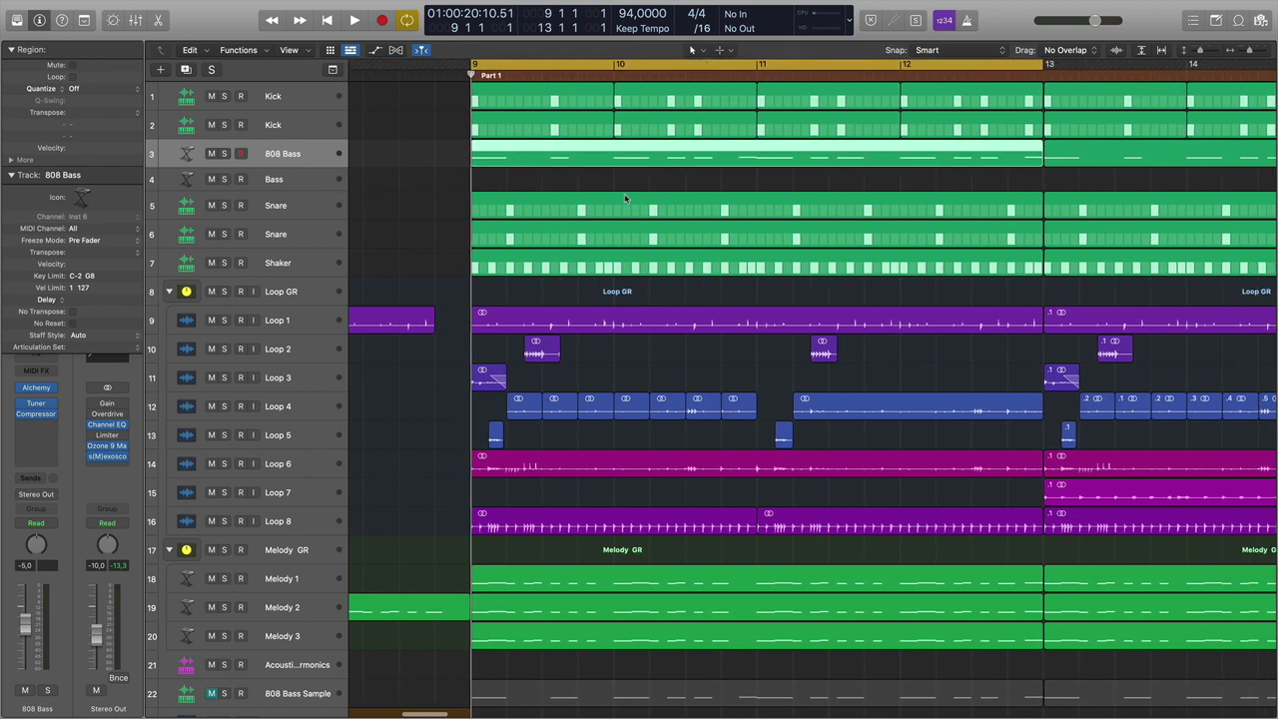
{"action": "key", "text": "space"}
{"action": "key", "text": "space"}
{"action": "left_click", "coordinate": [297, 103]}
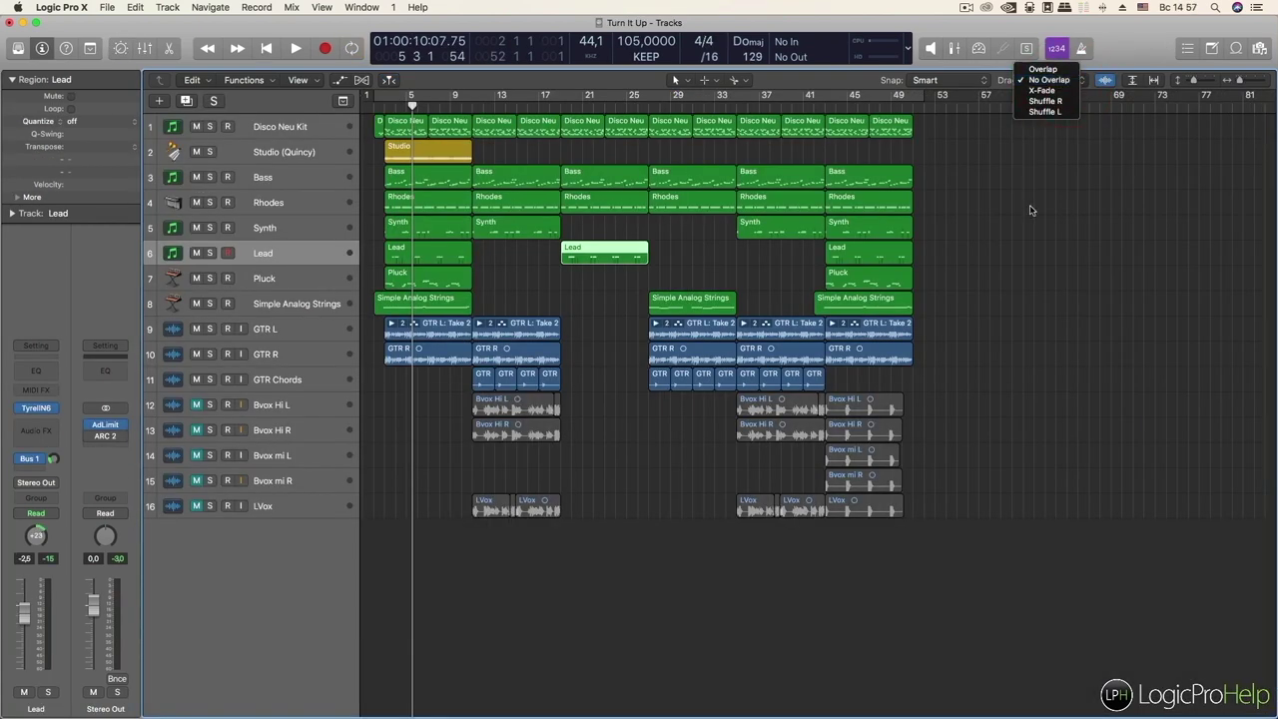
{"action": "key", "text": "z"}
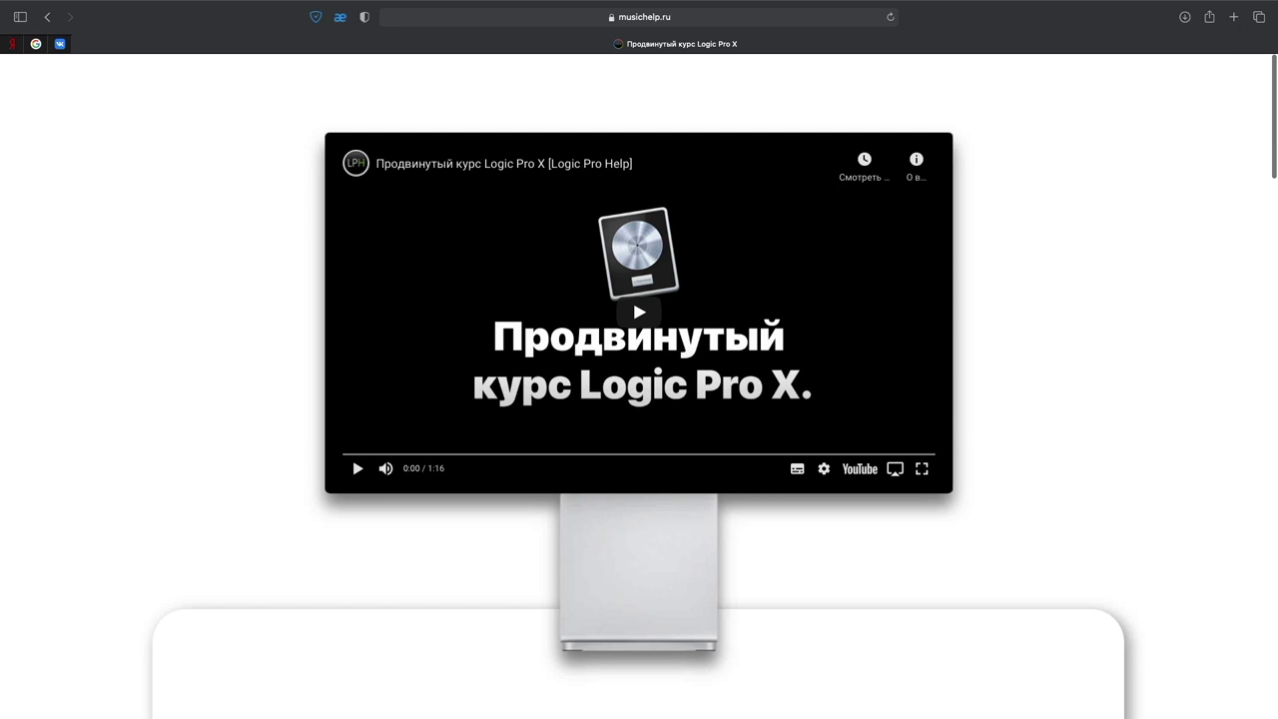
Switch to Safari, look through the advanced Logic Pro X course page on musichelp.ru and open Part 6.
{"action": "scroll", "coordinate": [1165, 190], "scroll_direction": "down", "scroll_amount": 5}
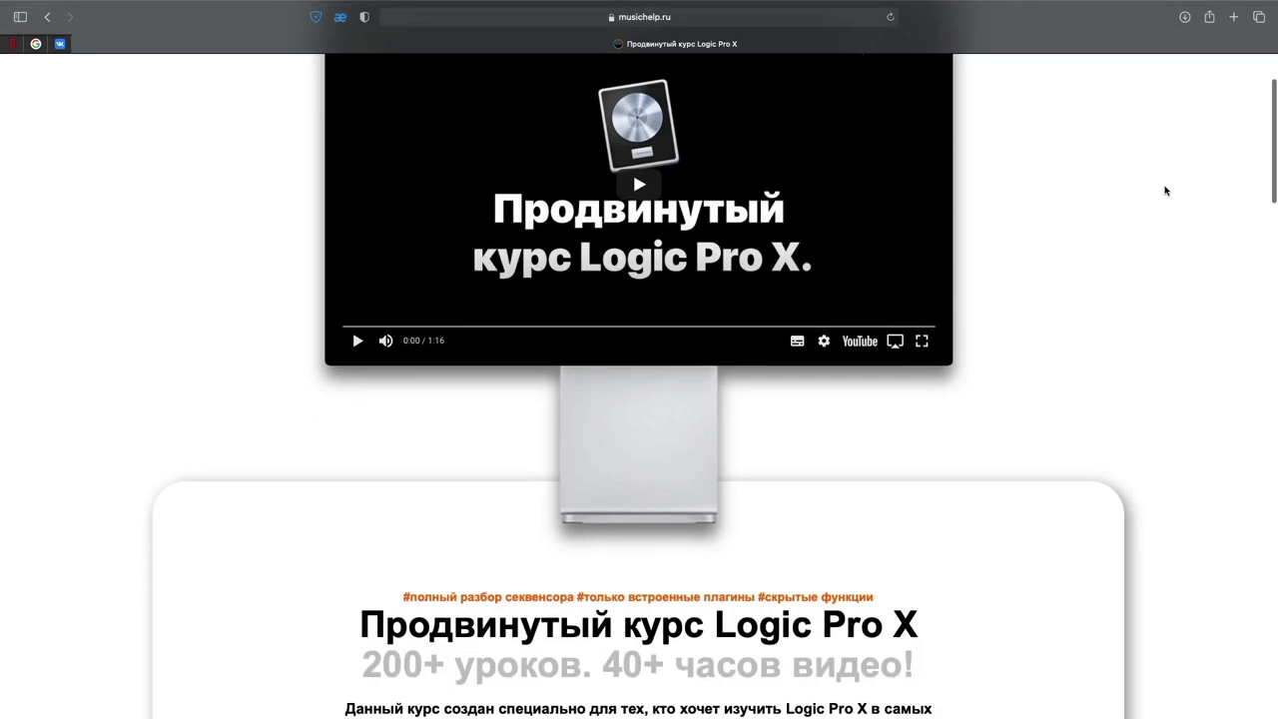
{"action": "scroll", "coordinate": [1165, 190], "scroll_direction": "down", "scroll_amount": 5}
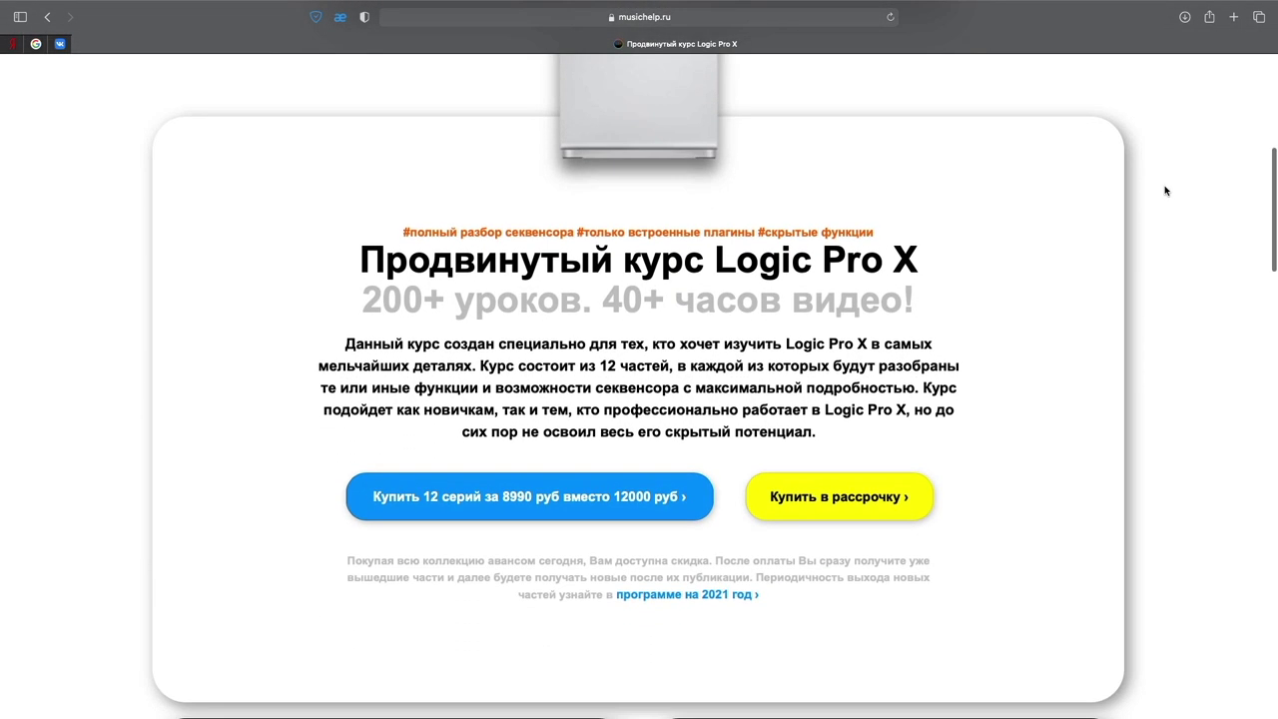
{"action": "scroll", "coordinate": [1165, 190], "scroll_direction": "down", "scroll_amount": 8}
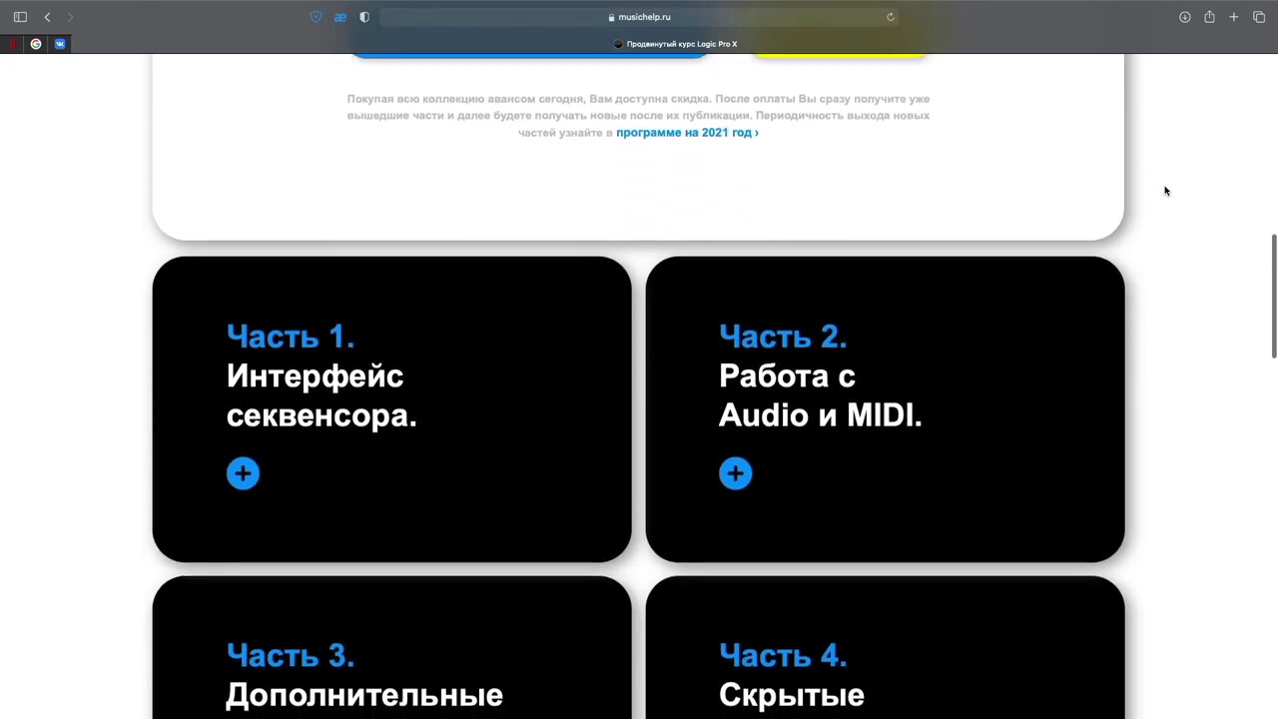
{"action": "scroll", "coordinate": [1165, 190], "scroll_direction": "down", "scroll_amount": 5}
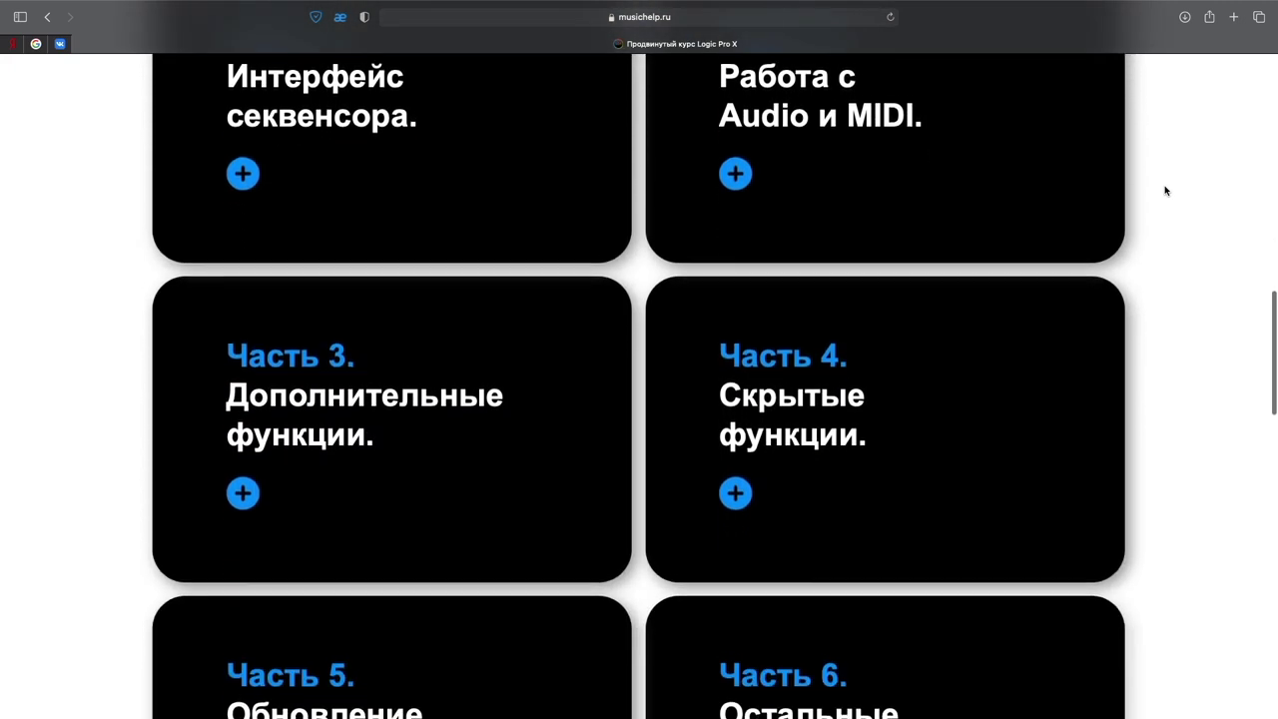
{"action": "left_click", "coordinate": [756, 686]}
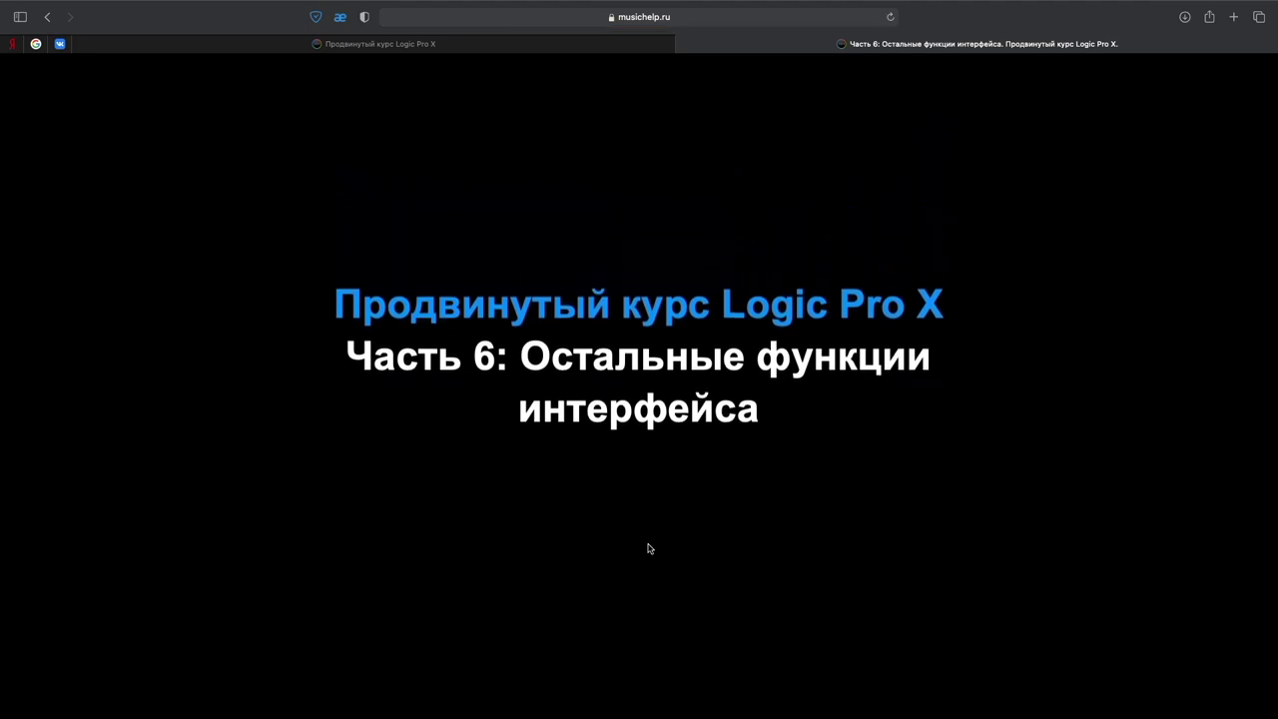
Look through the Part 6 course page, including its lesson list and purchase section, close the page and switch back to Logic Pro X.
{"action": "scroll", "coordinate": [649, 548], "scroll_direction": "down", "scroll_amount": 10}
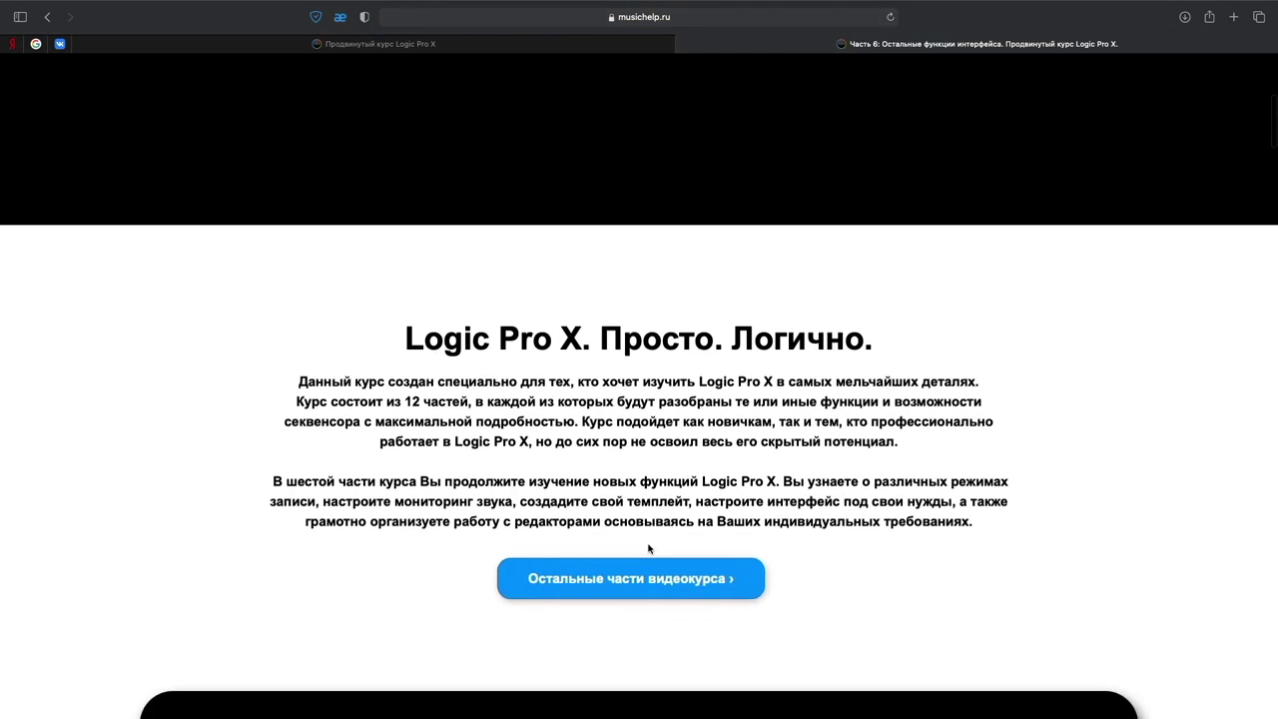
{"action": "scroll", "coordinate": [648, 549], "scroll_direction": "down", "scroll_amount": 5}
{"action": "scroll", "coordinate": [649, 548], "scroll_direction": "down", "scroll_amount": 8}
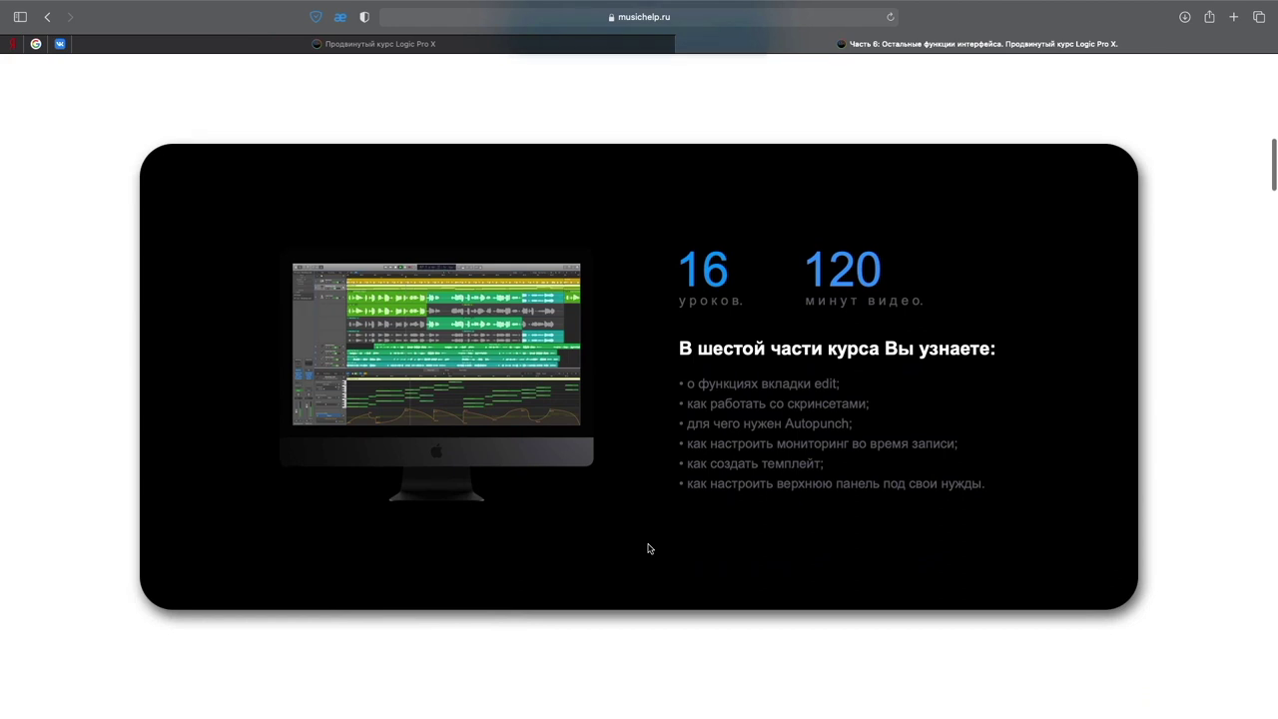
{"action": "scroll", "coordinate": [648, 548], "scroll_direction": "down", "scroll_amount": 10}
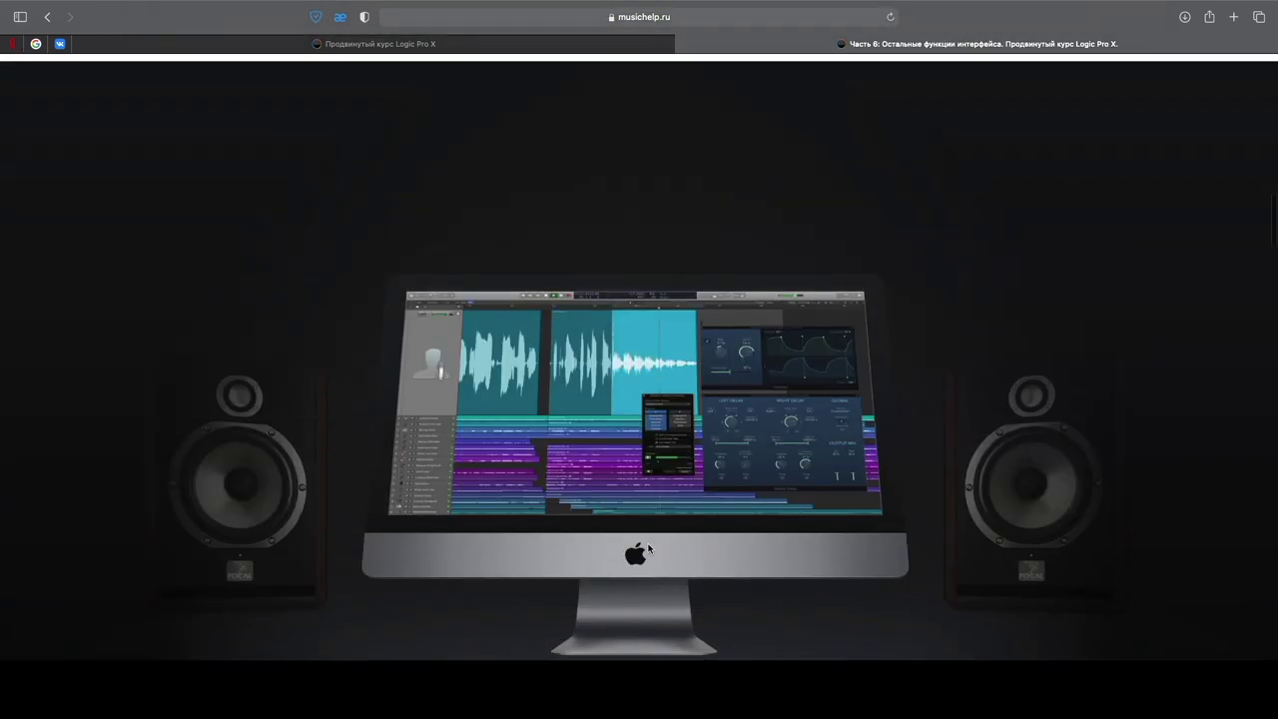
{"action": "scroll", "coordinate": [648, 547], "scroll_direction": "down", "scroll_amount": 7}
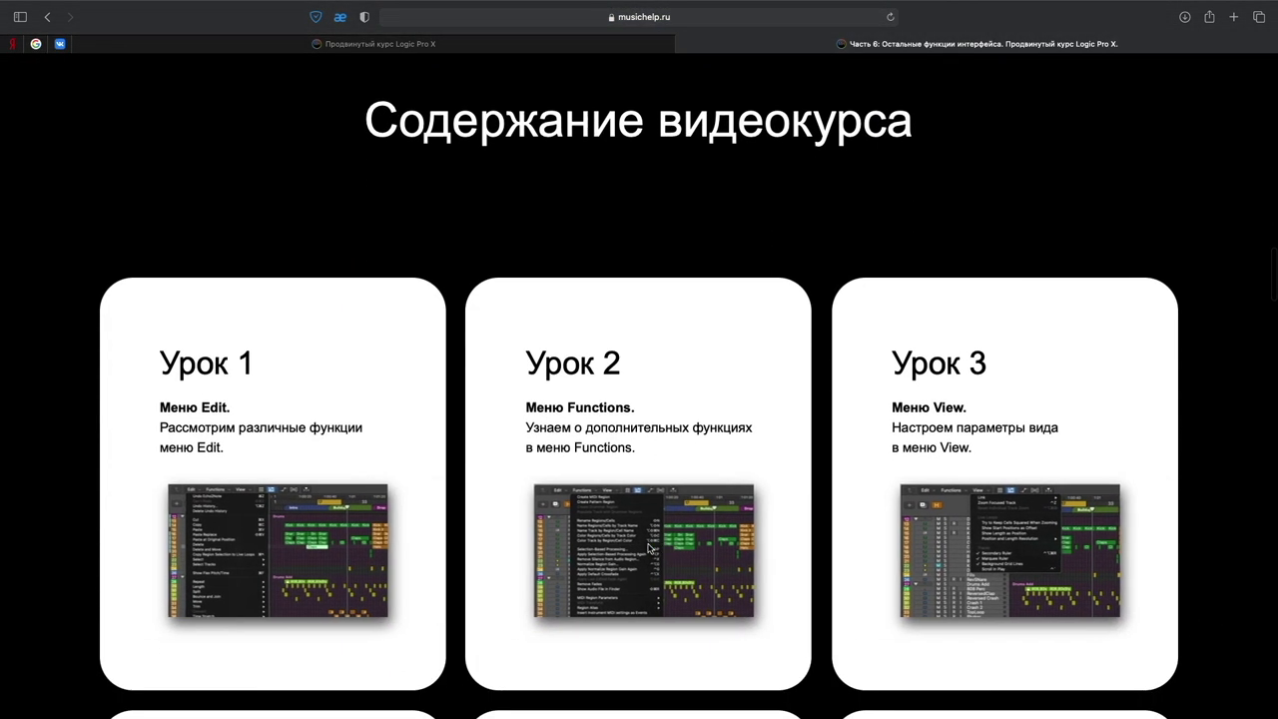
{"action": "scroll", "coordinate": [648, 549], "scroll_direction": "down", "scroll_amount": 5}
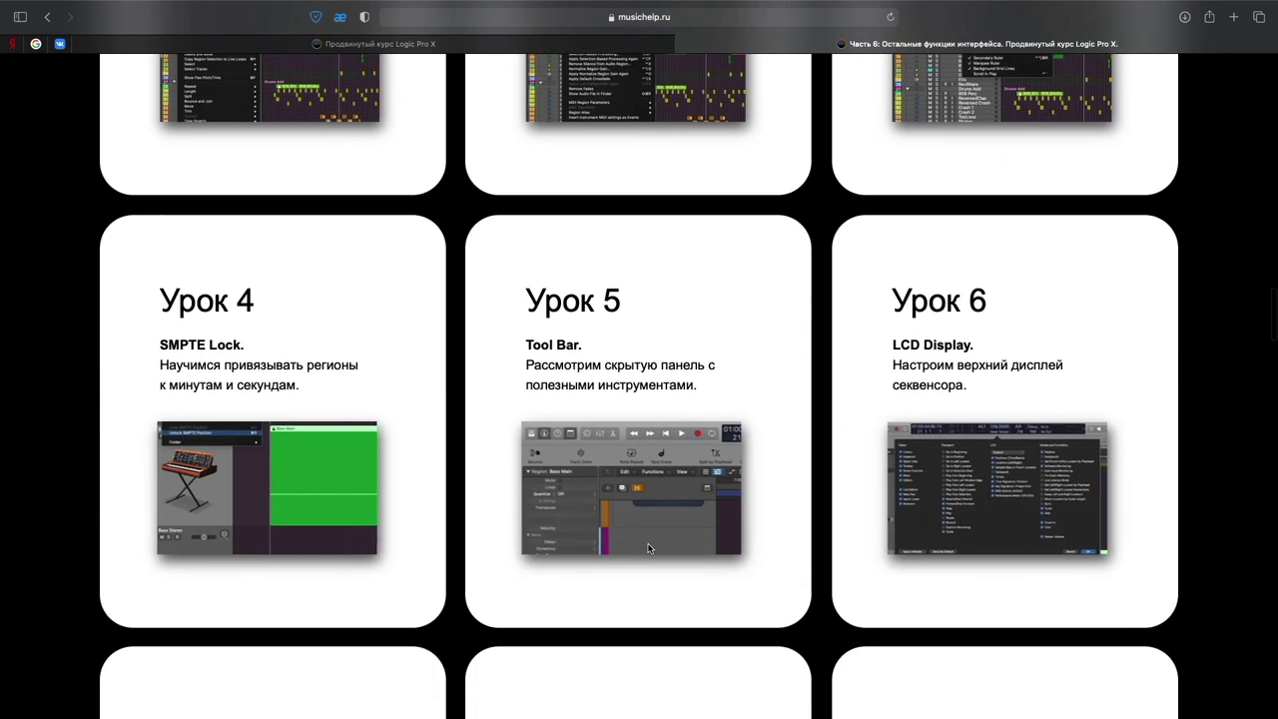
{"action": "scroll", "coordinate": [648, 549], "scroll_direction": "down", "scroll_amount": 7}
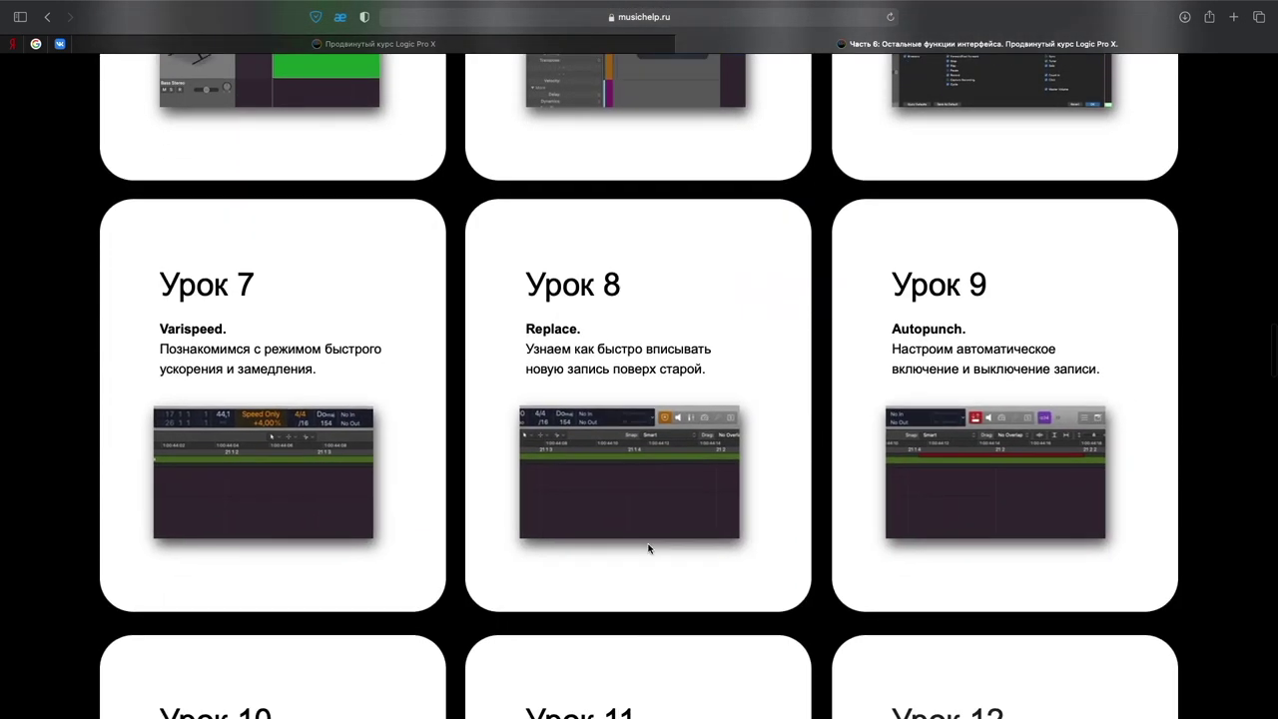
{"action": "scroll", "coordinate": [649, 549], "scroll_direction": "down", "scroll_amount": 8}
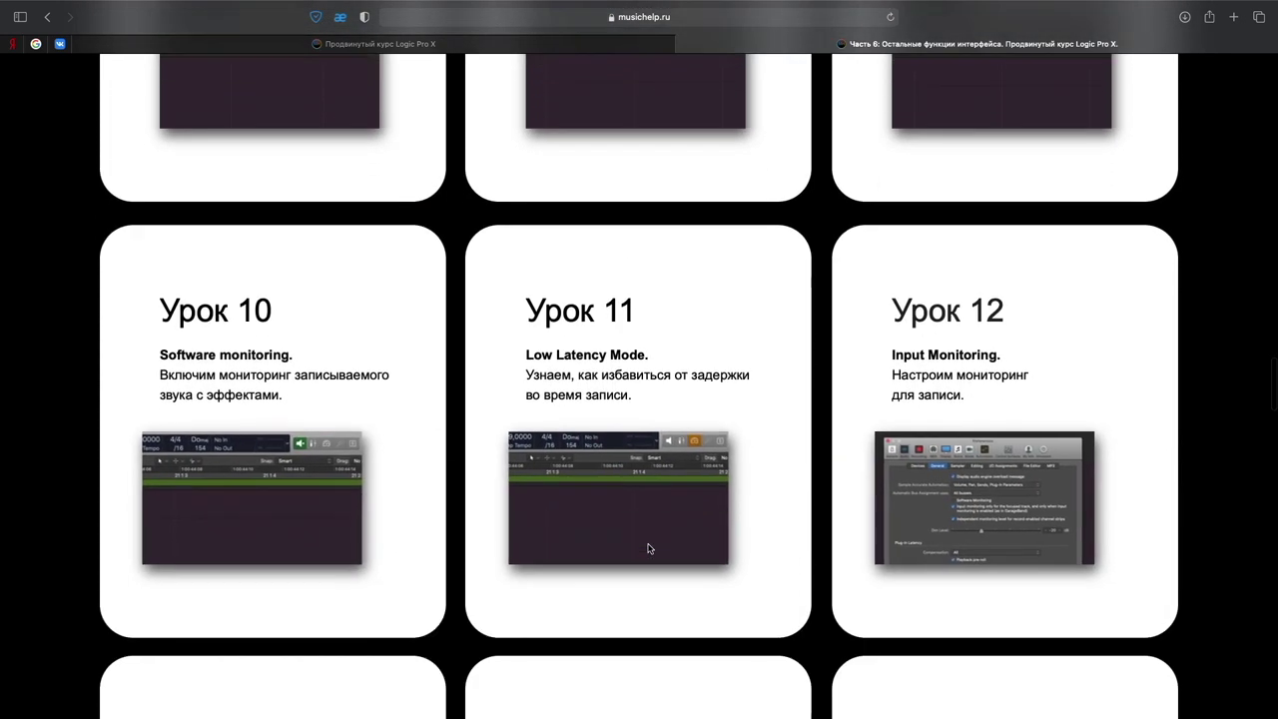
{"action": "scroll", "coordinate": [649, 549], "scroll_direction": "down", "scroll_amount": 8}
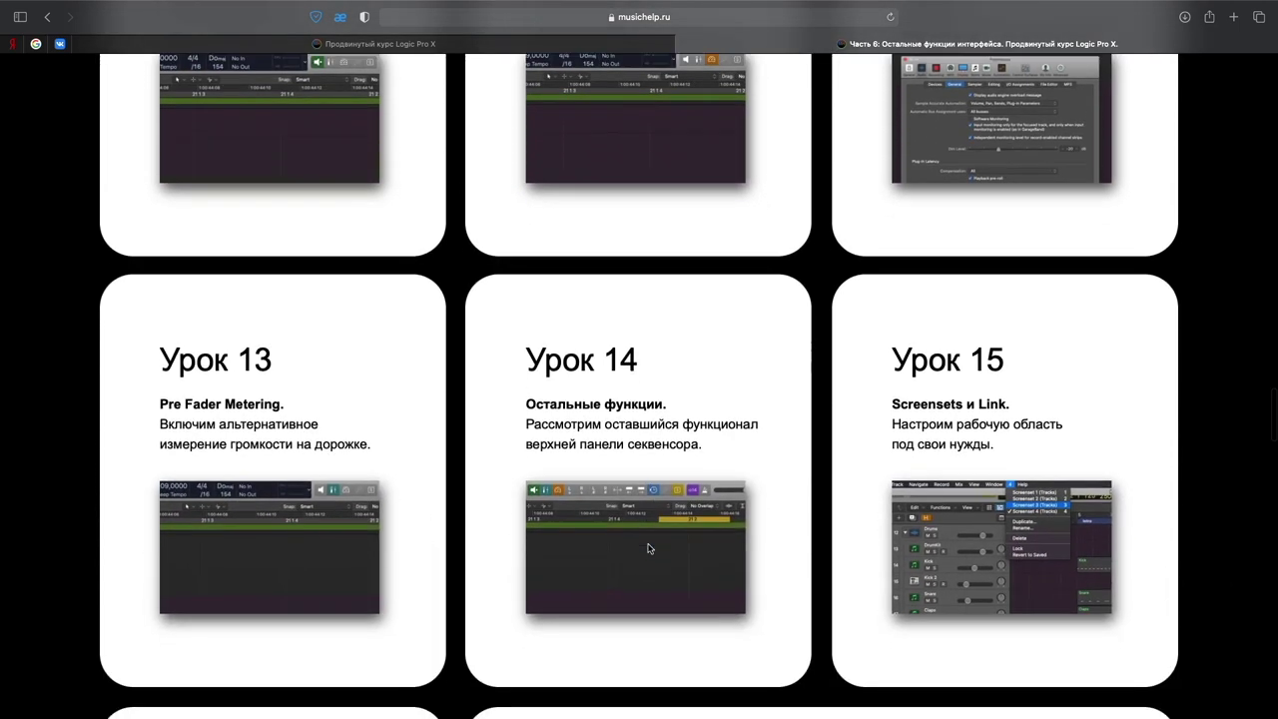
{"action": "scroll", "coordinate": [648, 548], "scroll_direction": "down", "scroll_amount": 11}
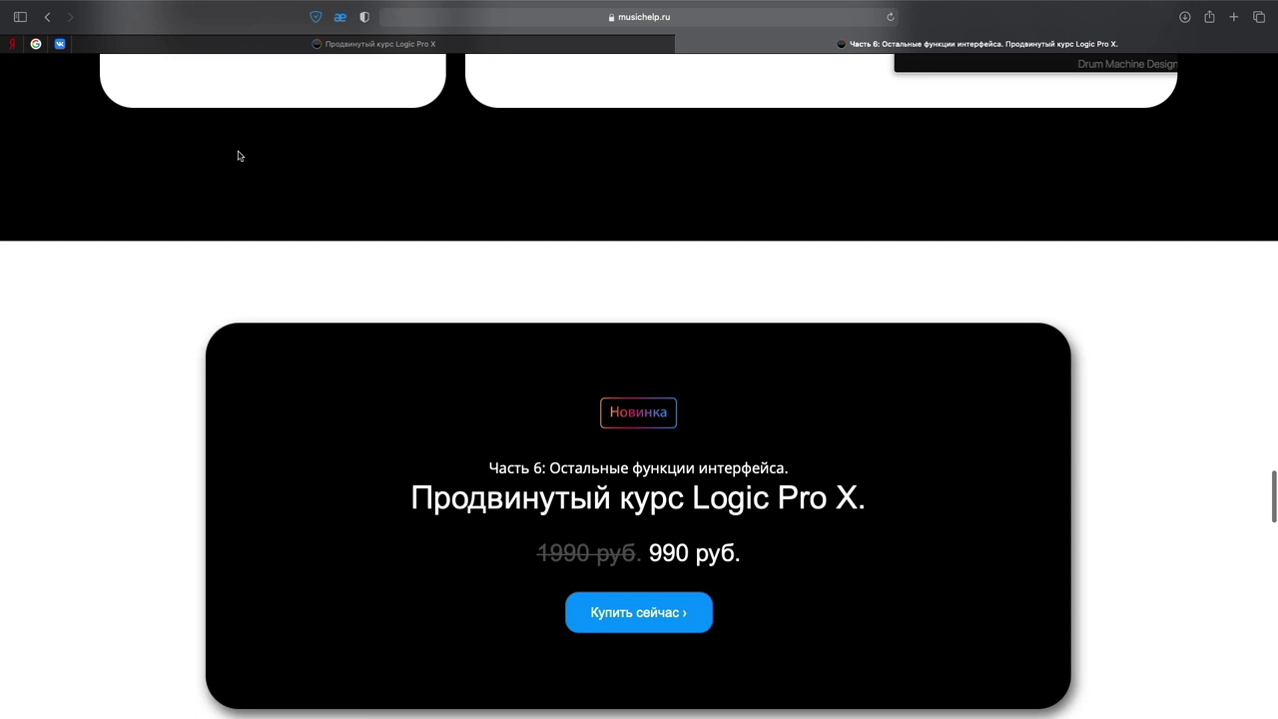
{"action": "key", "text": "super+w"}
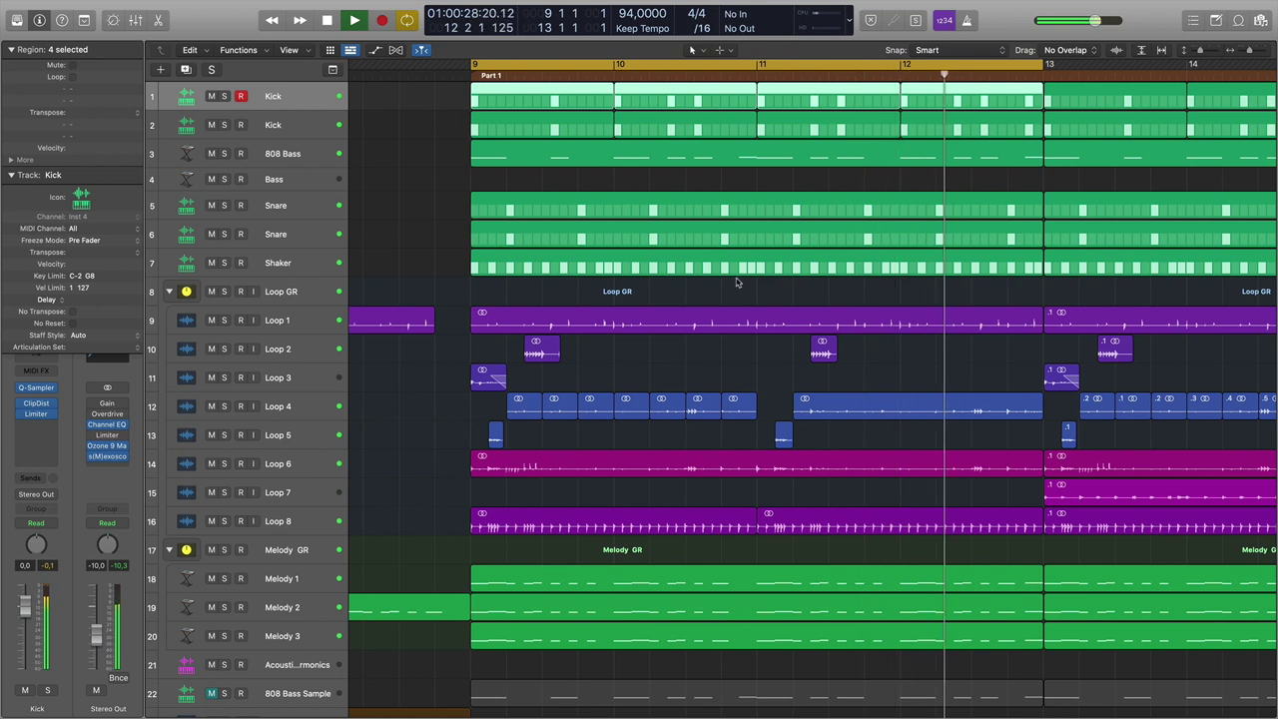
Stop playback, place a region on the Bass track across bars 9 to 13, and enlarge the track's height with the playhead at bar 9.
{"action": "key", "text": "space"}
{"action": "left_click", "coordinate": [502, 159]}
{"action": "left_click_drag", "start_coordinate": [501, 159], "coordinate": [691, 204]}
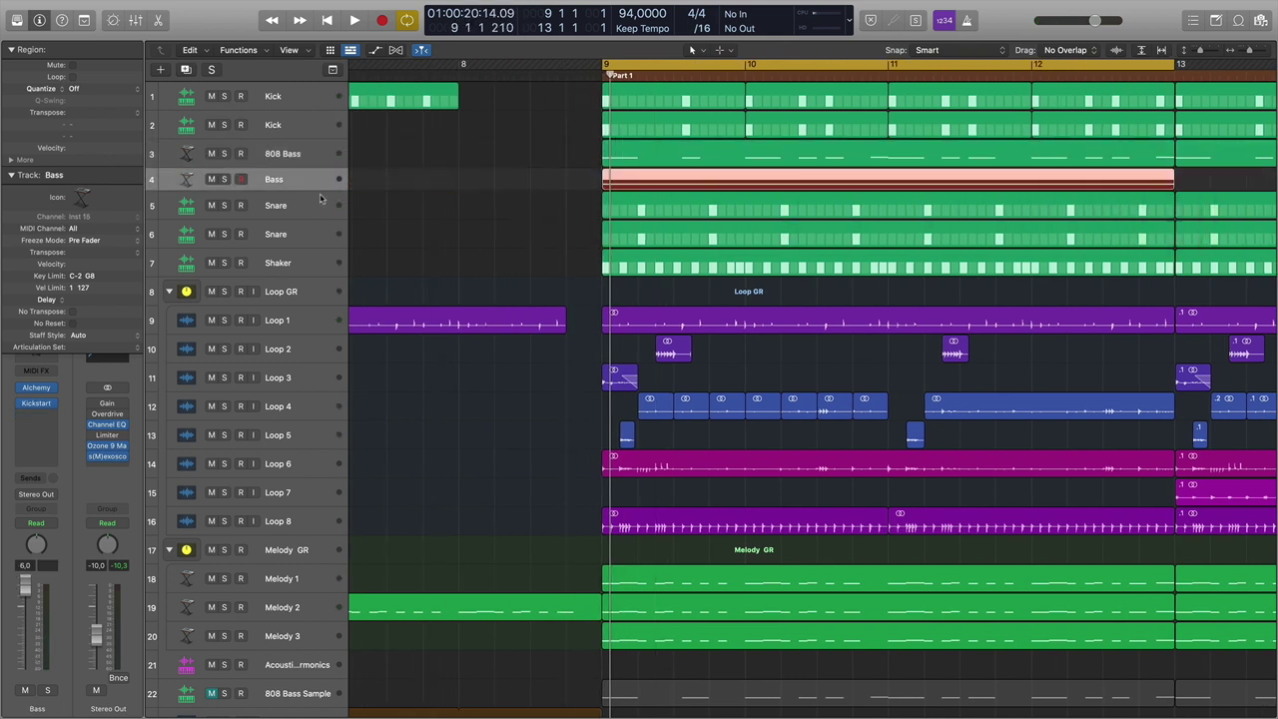
{"action": "left_click_drag", "start_coordinate": [317, 188], "coordinate": [309, 252]}
{"action": "left_click", "coordinate": [602, 75]}
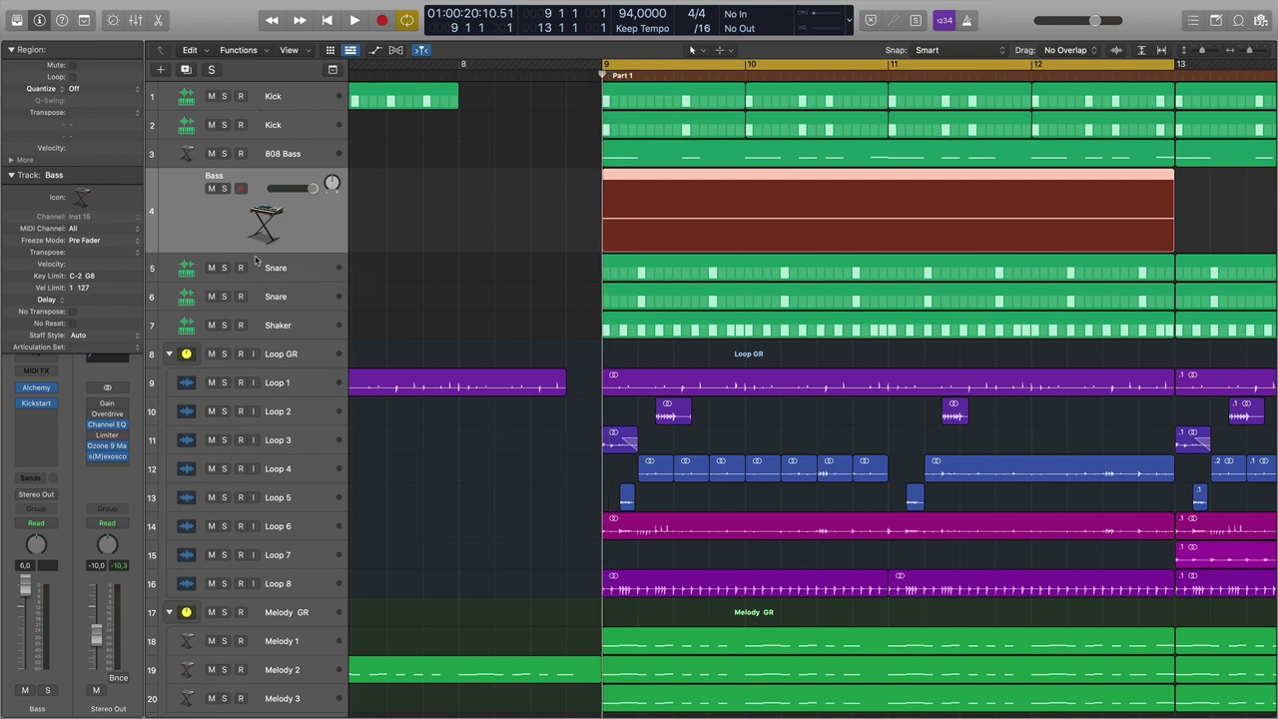
Replace the Kickstart plug-in on the Bass track with a Compressor and move its window clear of the Bass region.
{"action": "left_click", "coordinate": [51, 406]}
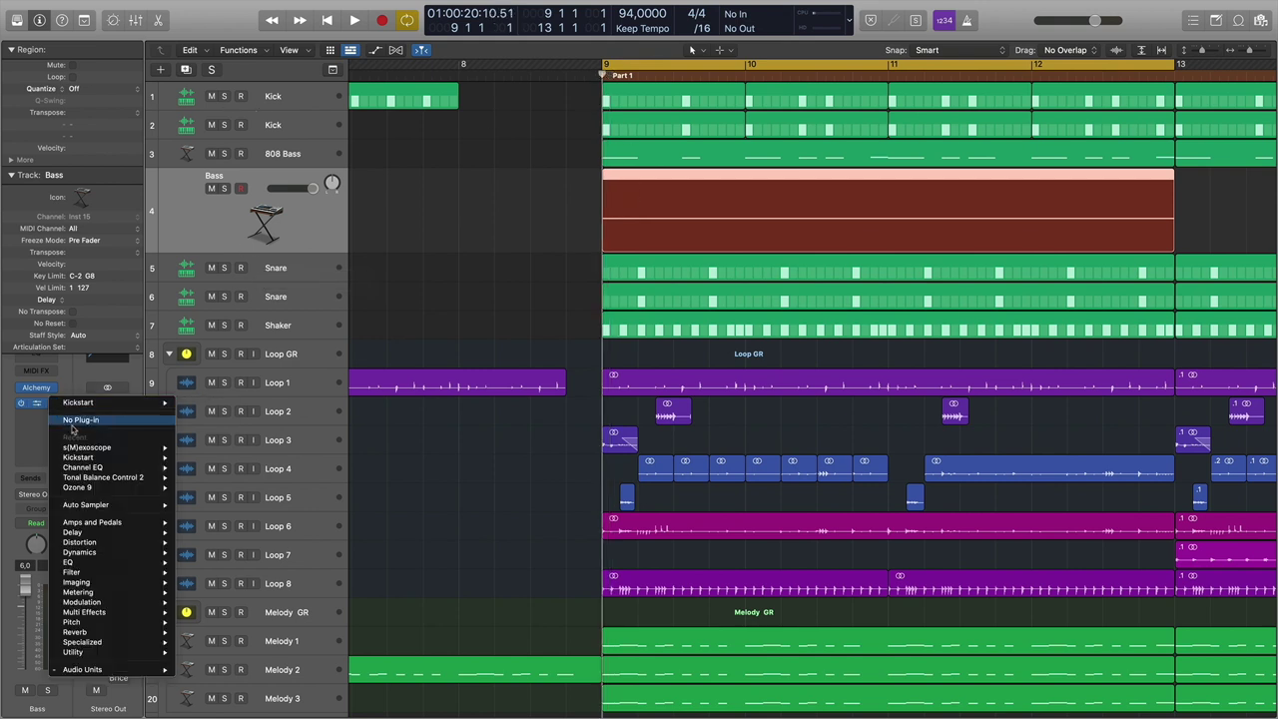
{"action": "mouse_move", "coordinate": [109, 553]}
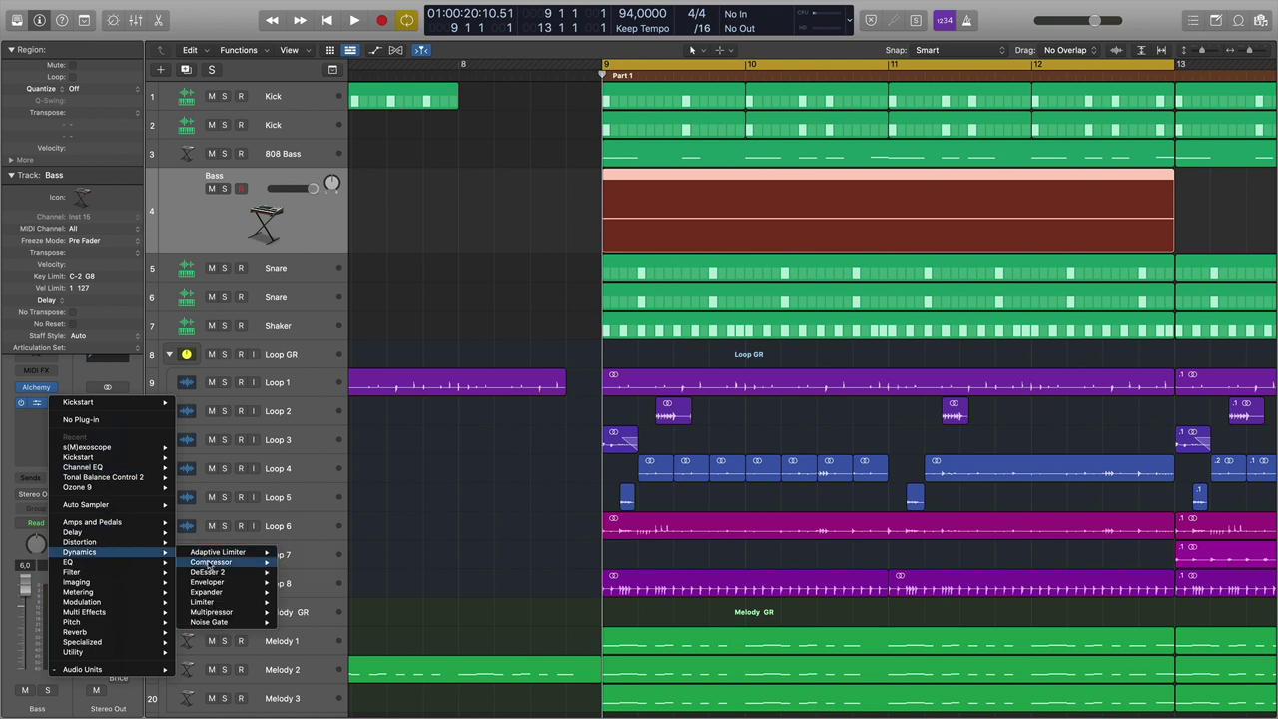
{"action": "left_click", "coordinate": [322, 567]}
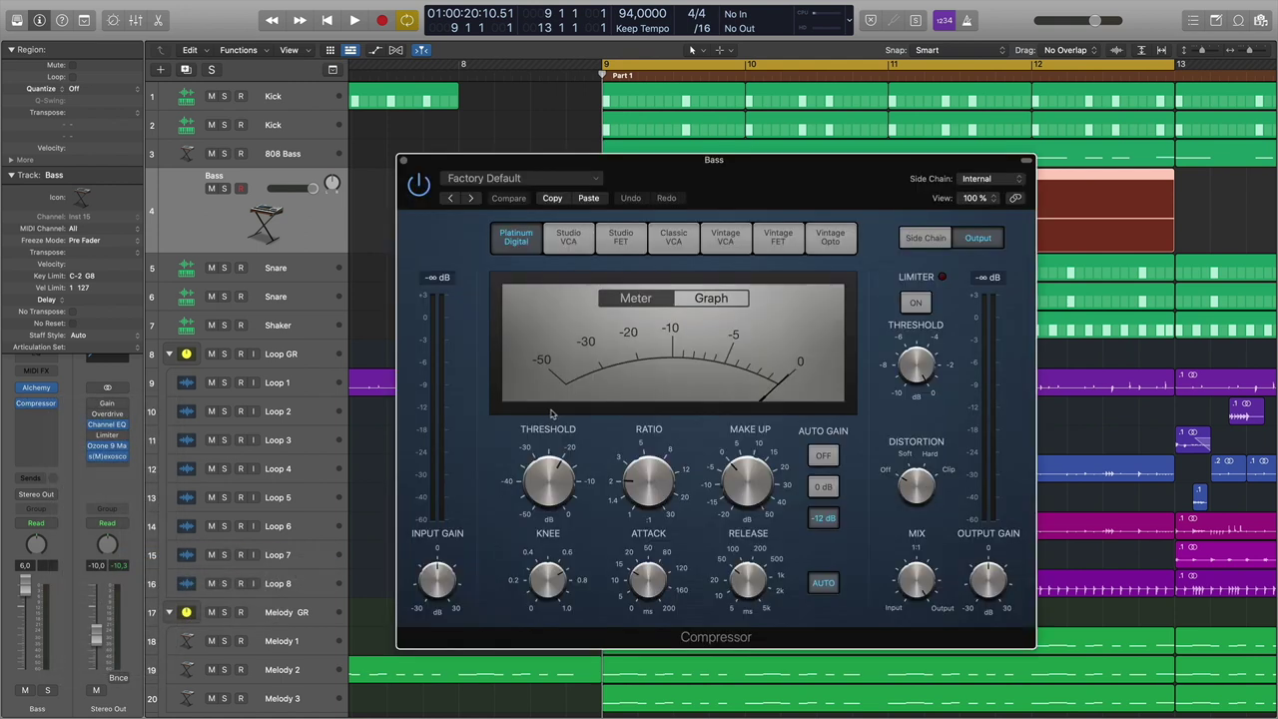
{"action": "left_click_drag", "start_coordinate": [706, 172], "coordinate": [546, 220]}
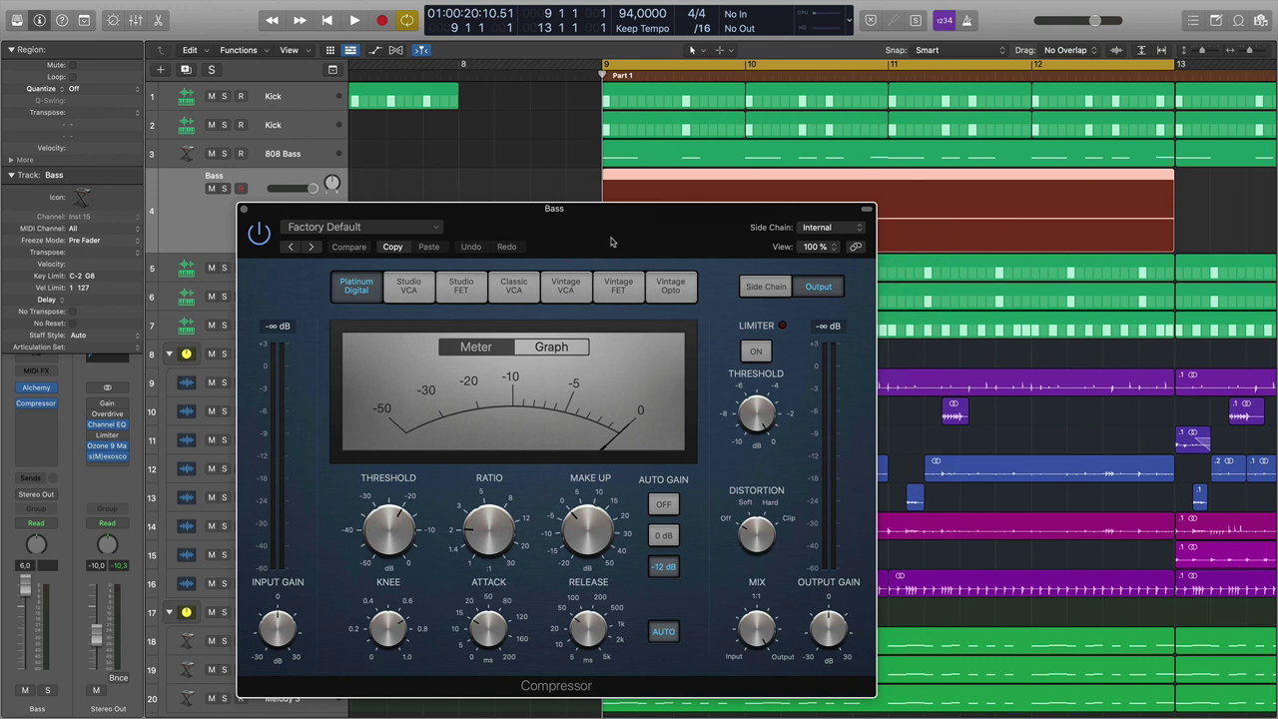
{"action": "left_click_drag", "start_coordinate": [604, 217], "coordinate": [592, 251]}
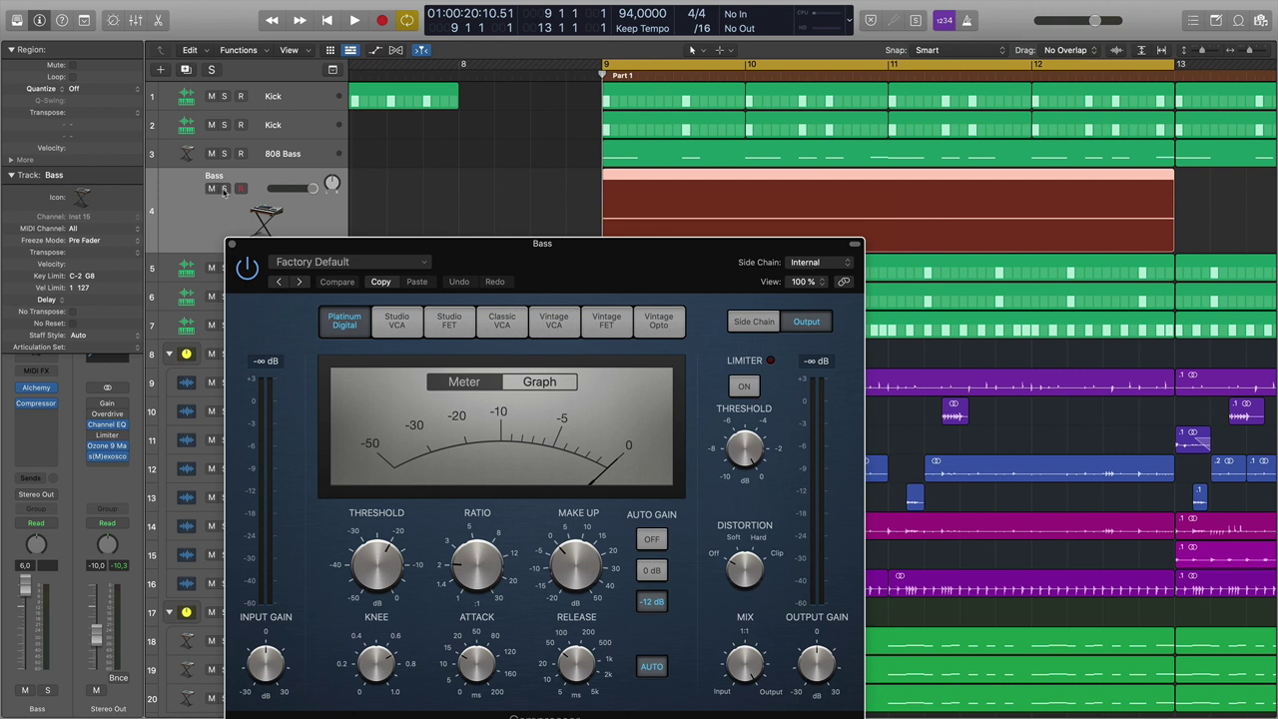
Set the Bass Compressor's side chain source to Kick (Inst 4).
{"action": "left_click", "coordinate": [821, 265]}
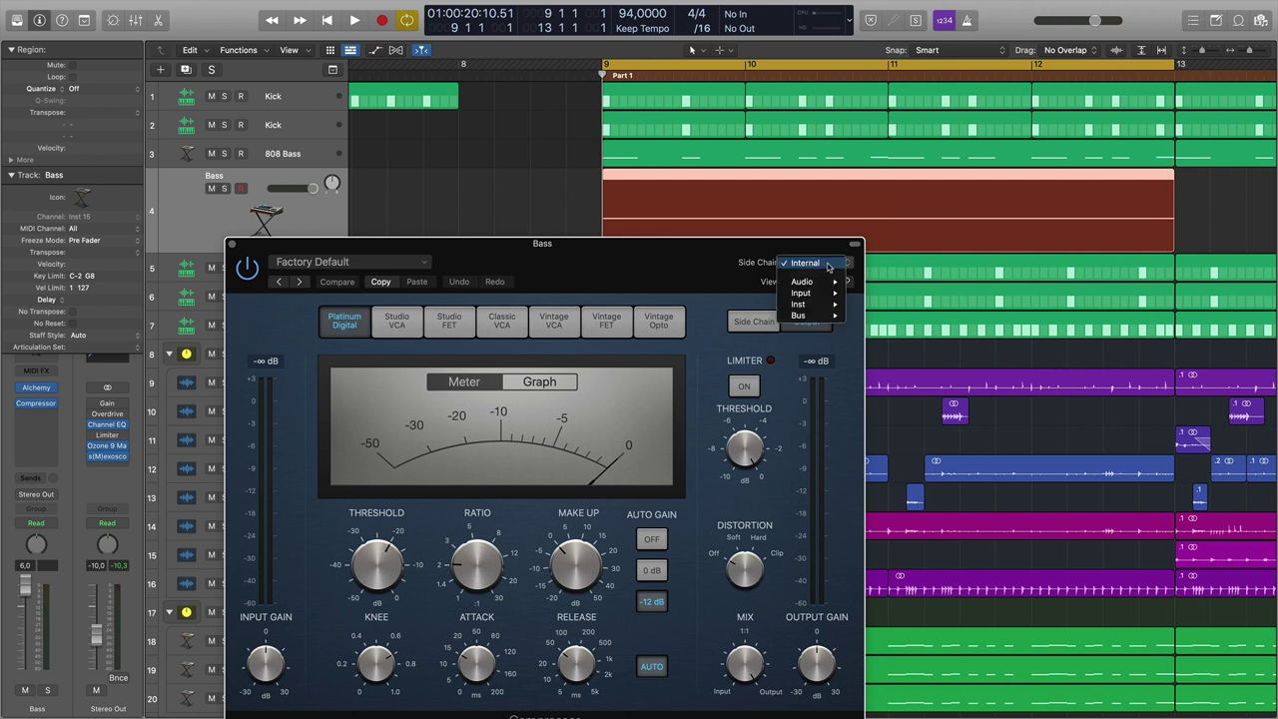
{"action": "mouse_move", "coordinate": [819, 285]}
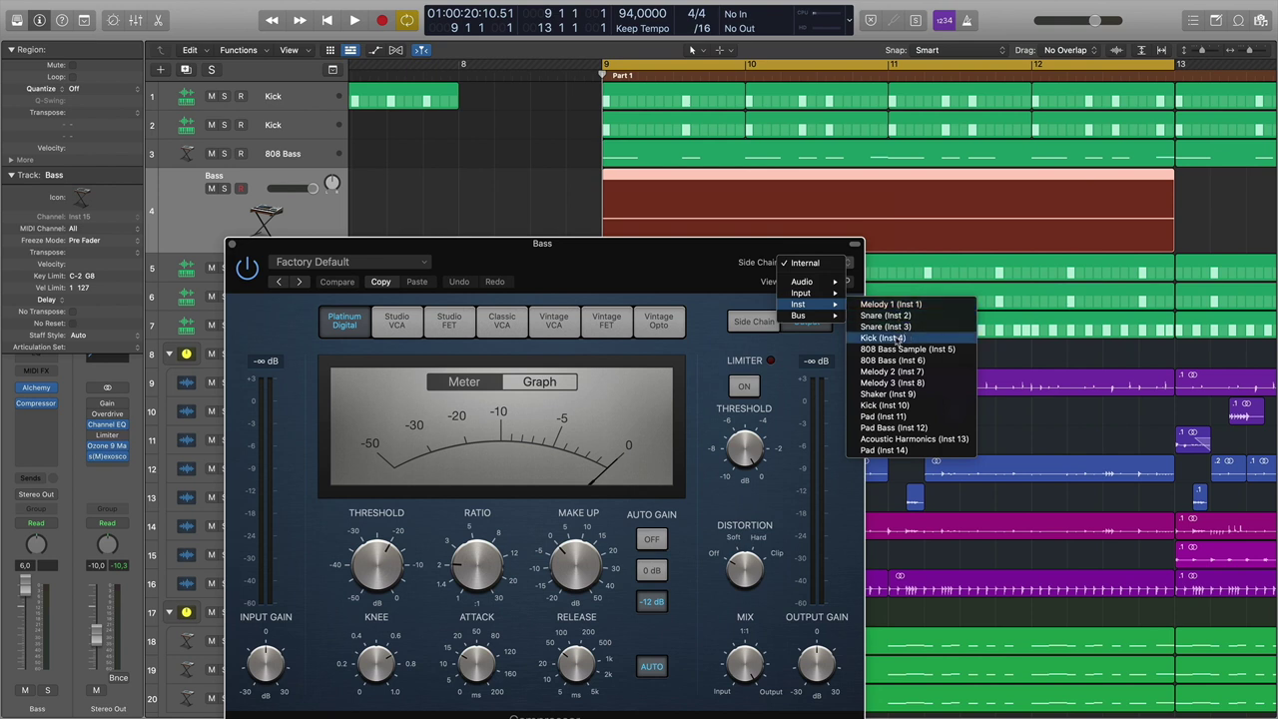
{"action": "left_click", "coordinate": [902, 340]}
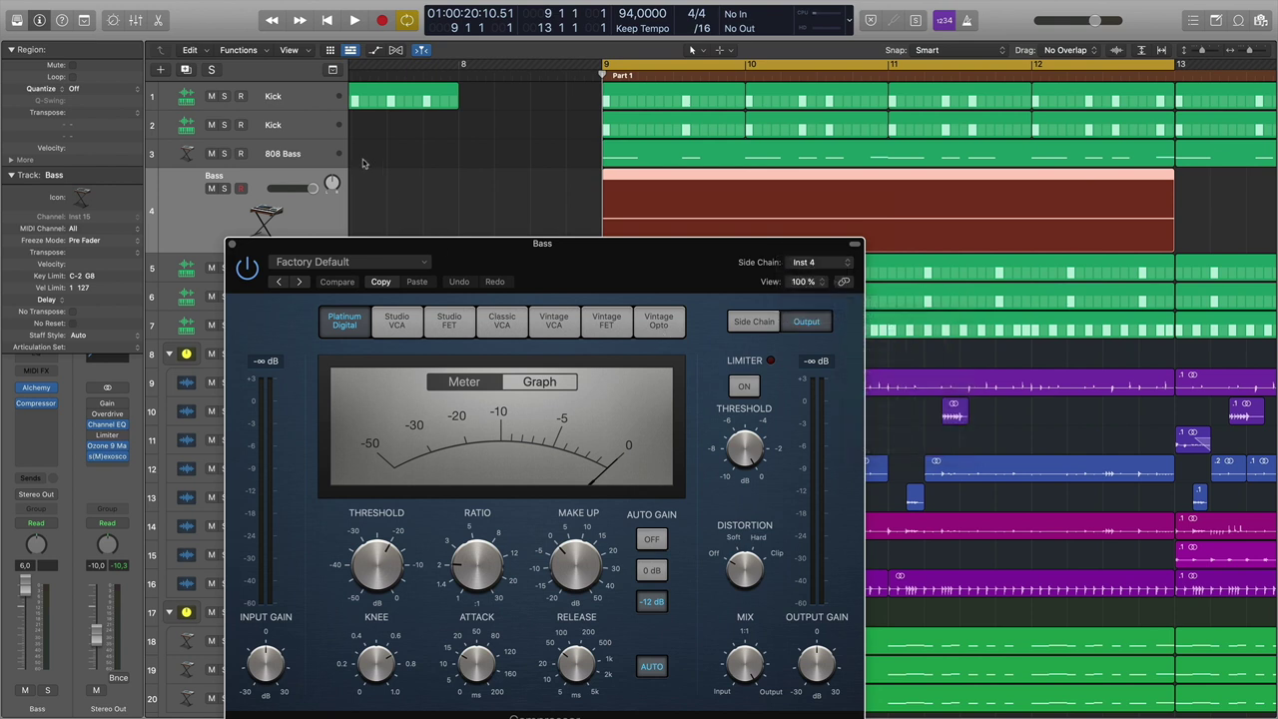
Solo the first Kick track and the Bass track, play them together from bar 9 and stop playback.
{"action": "left_click", "coordinate": [226, 96]}
{"action": "left_click", "coordinate": [224, 188]}
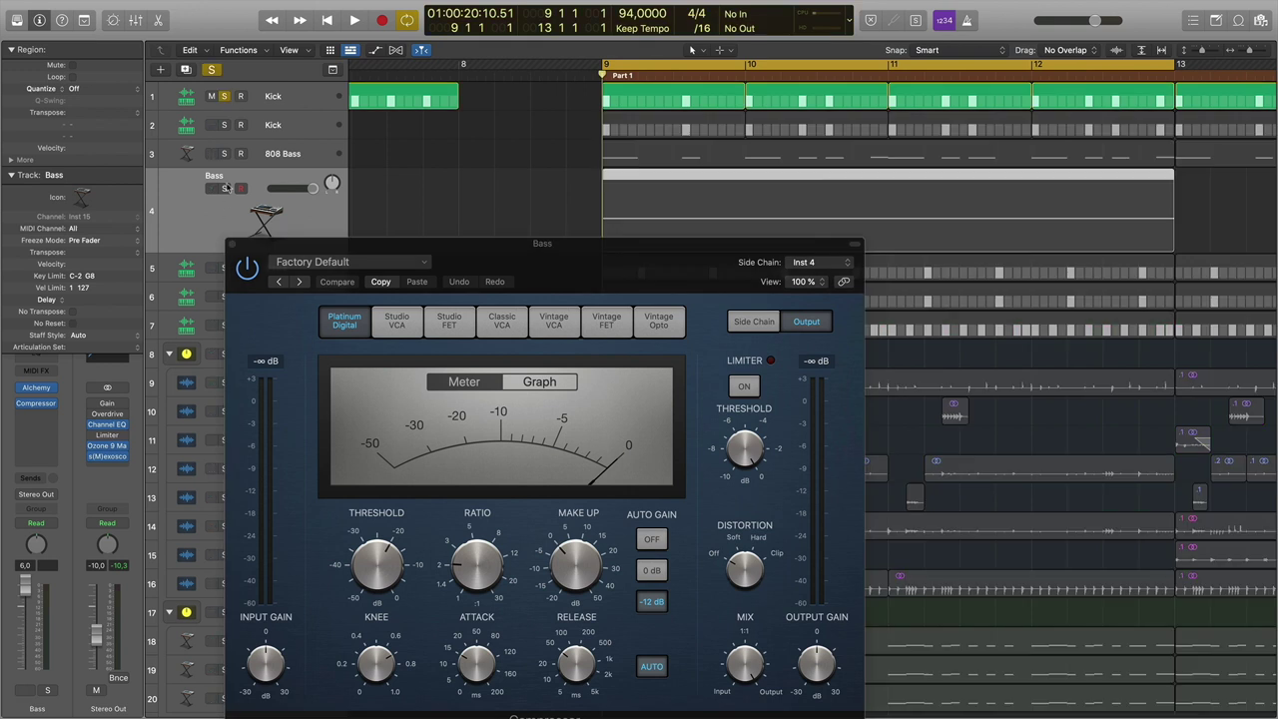
{"action": "key", "text": "space"}
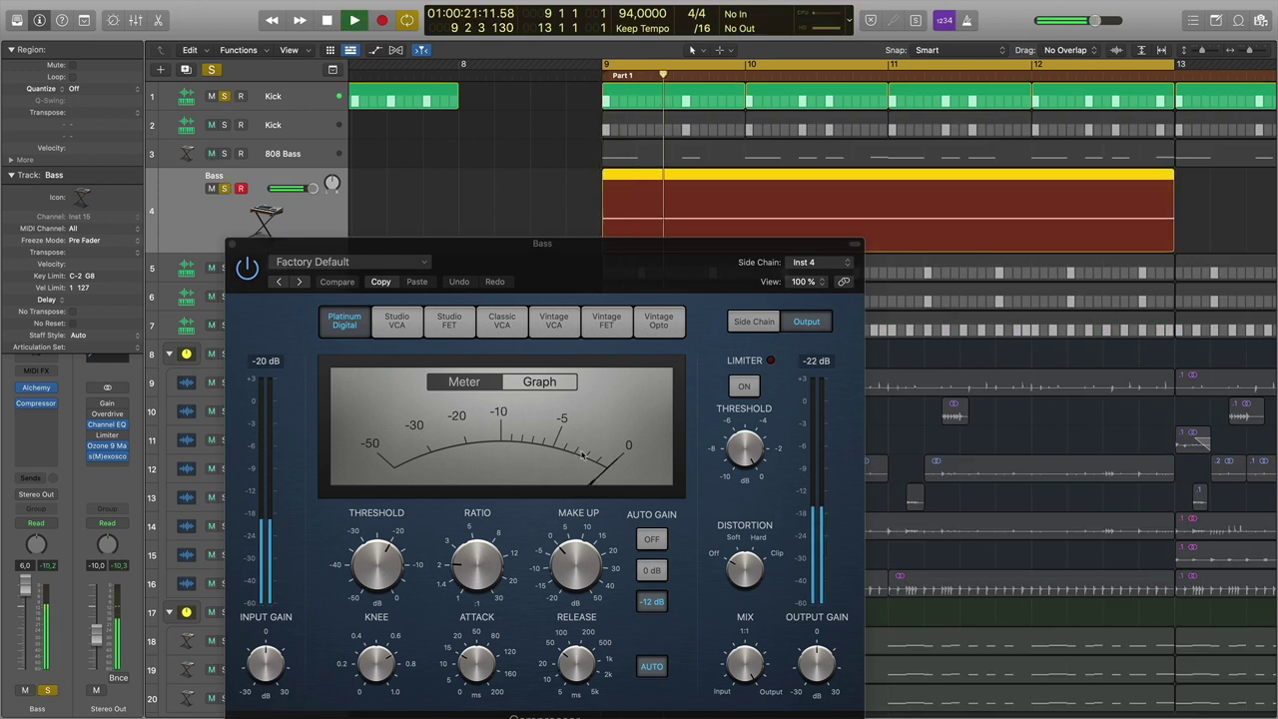
{"action": "key", "text": "space"}
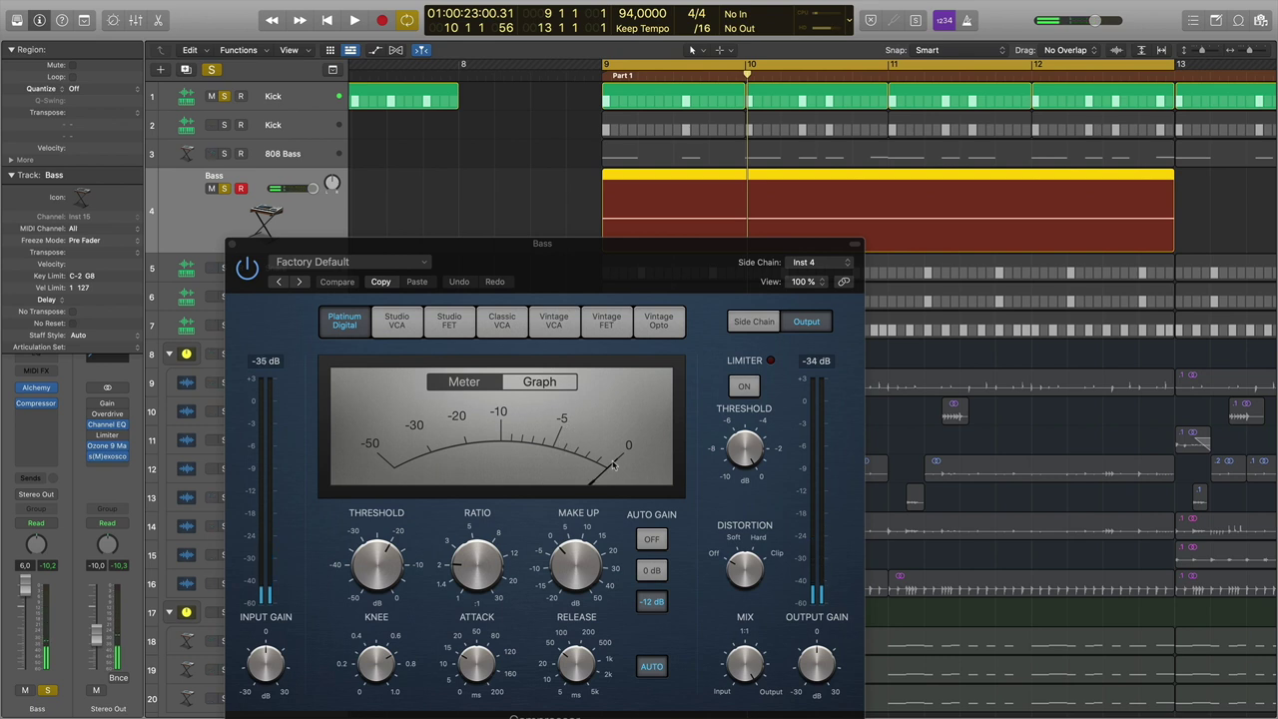
Take the first Kick track out of solo, play the Bass alone, stop playback and solo the Kick again.
{"action": "left_click", "coordinate": [225, 97]}
{"action": "key", "text": "space"}
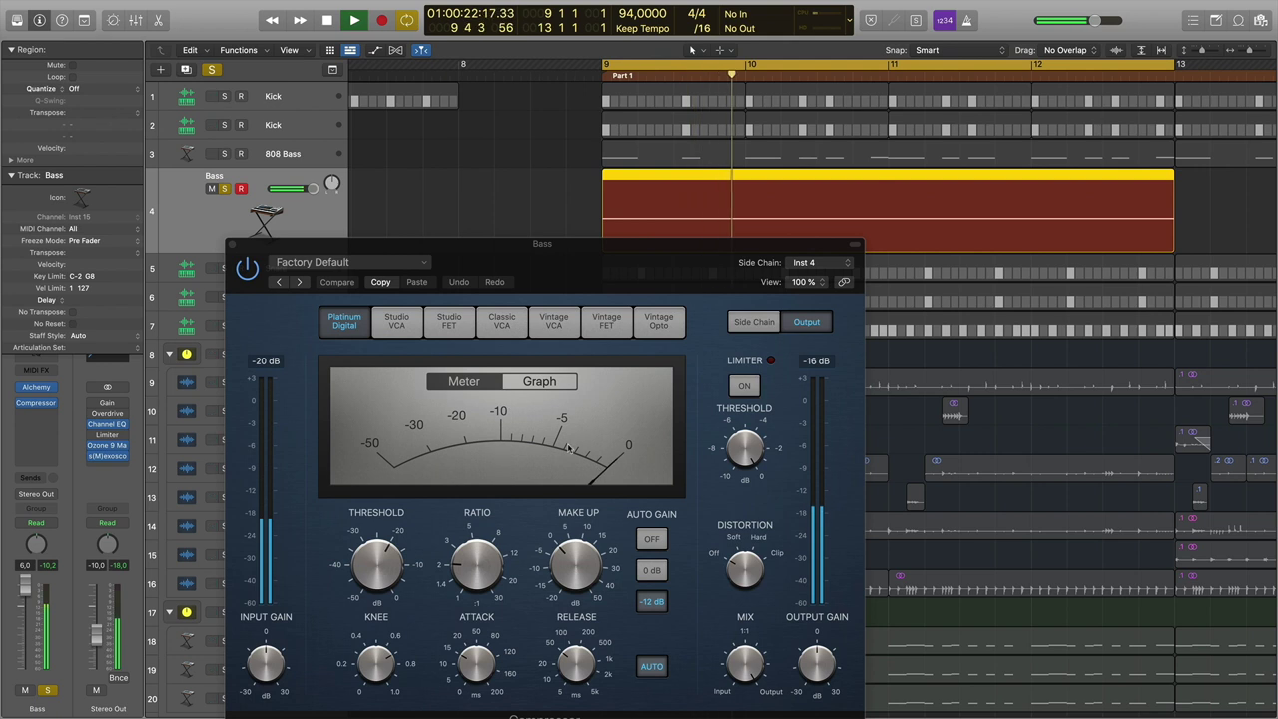
{"action": "key", "text": "space"}
{"action": "left_click", "coordinate": [225, 97]}
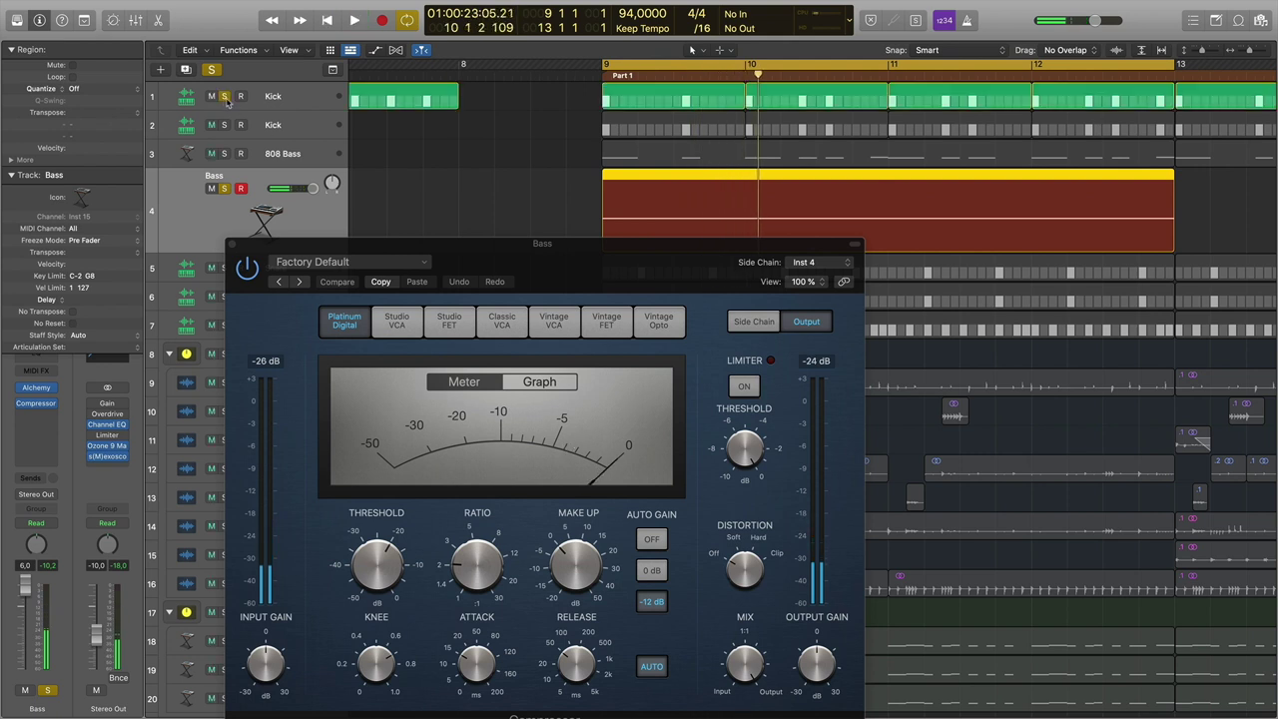
Try deleting the first Kick region at bar 9, listen to the Bass without it, undo the deletion and return the playhead to bar 9.
{"action": "left_click", "coordinate": [680, 98]}
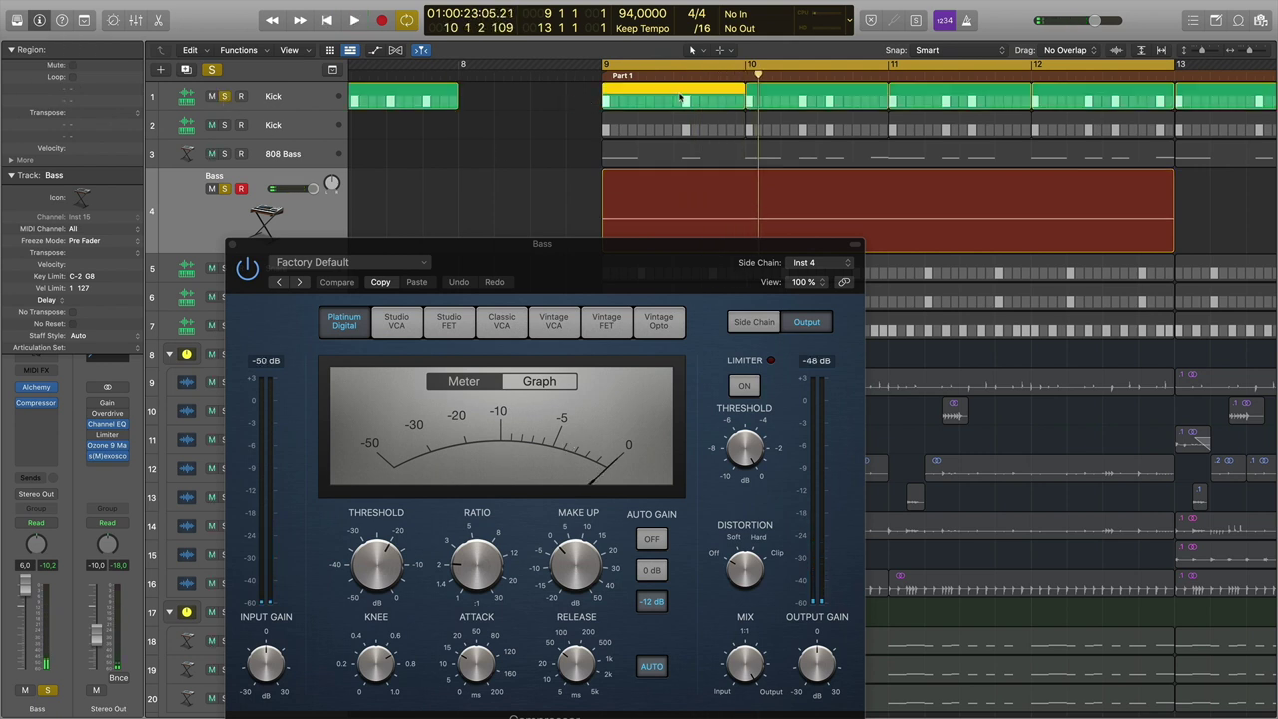
{"action": "key", "text": "Delete"}
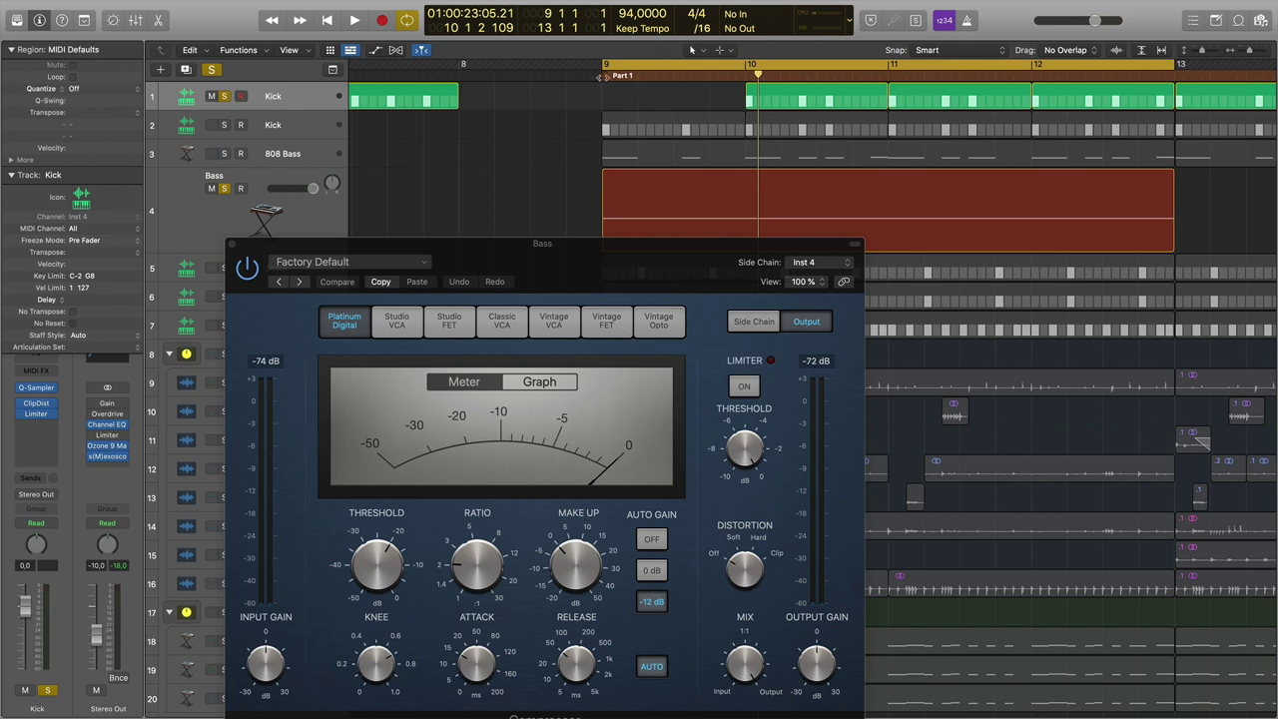
{"action": "key", "text": "space"}
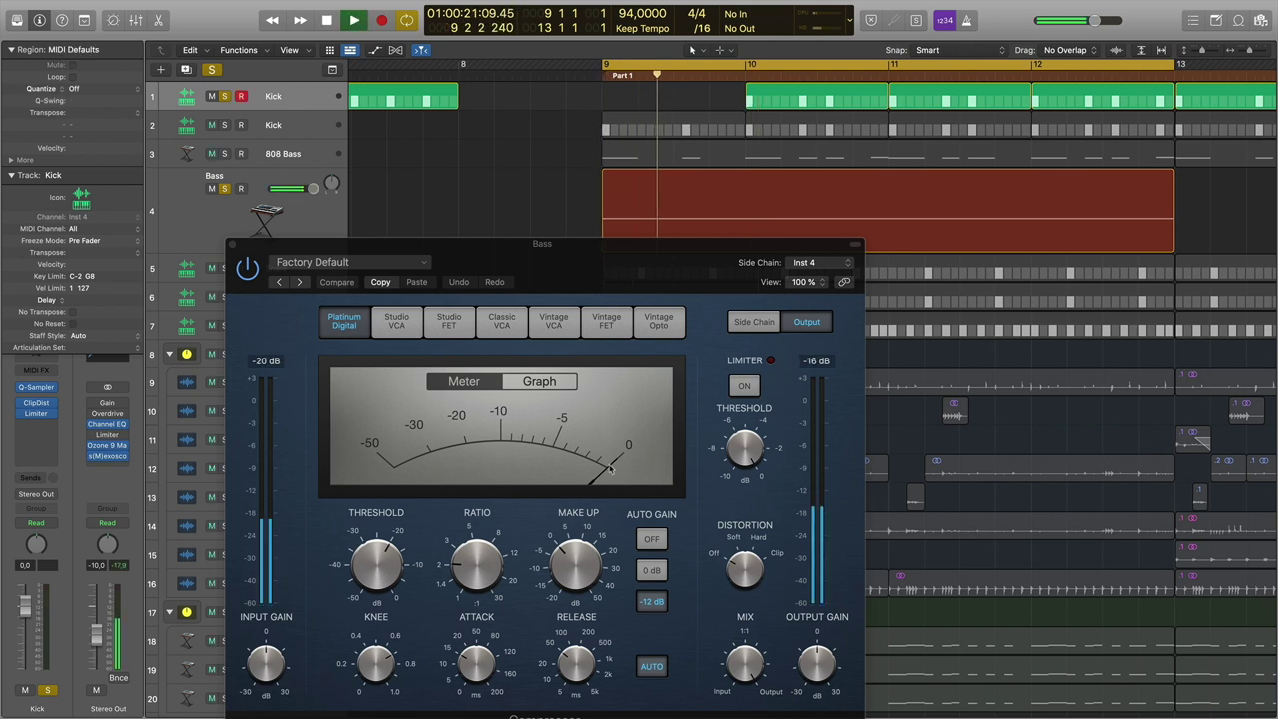
{"action": "key", "text": "super+z"}
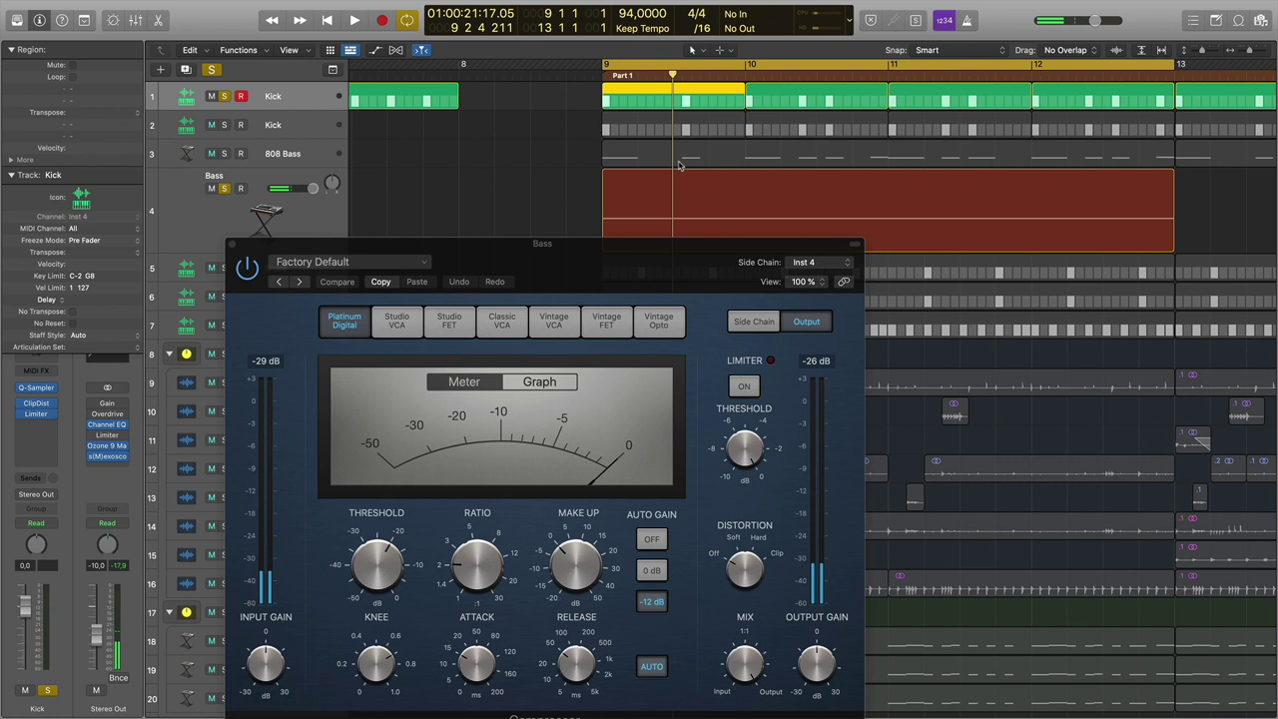
{"action": "left_click", "coordinate": [604, 66]}
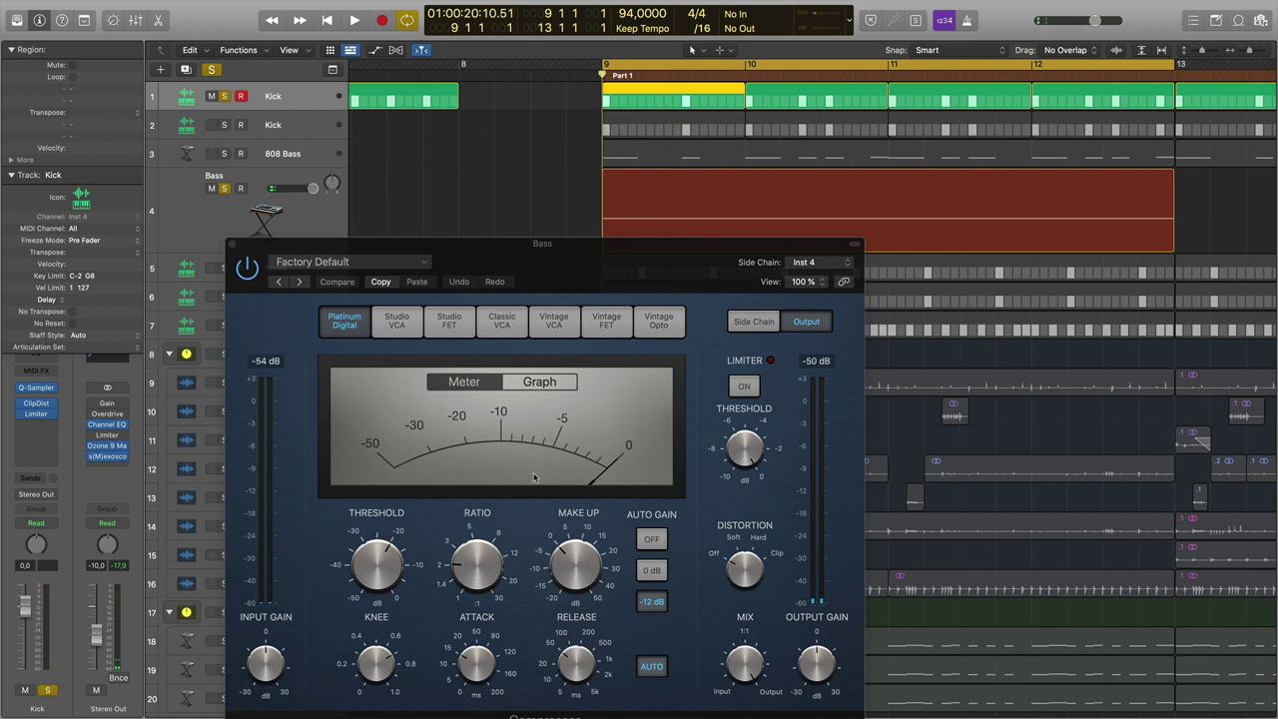
Turn off auto gain in the Bass Compressor and raise its ratio.
{"action": "left_click_drag", "start_coordinate": [675, 633], "coordinate": [673, 595]}
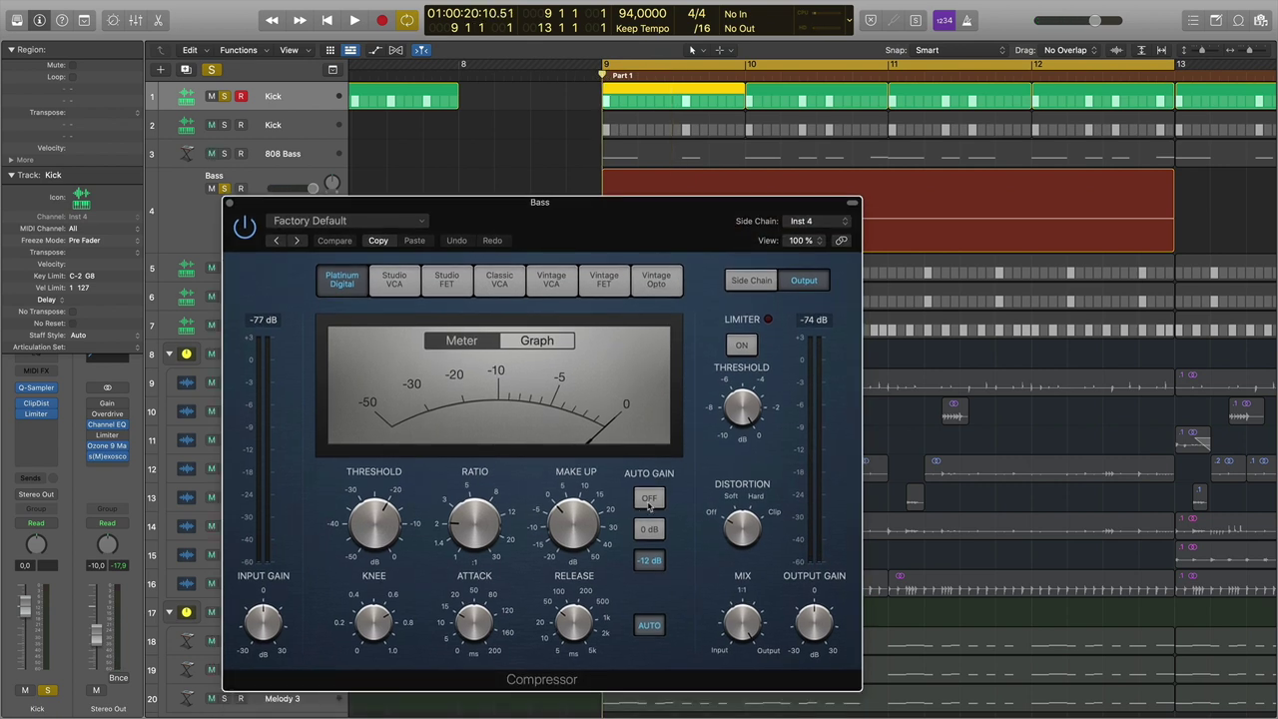
{"action": "left_click", "coordinate": [649, 499]}
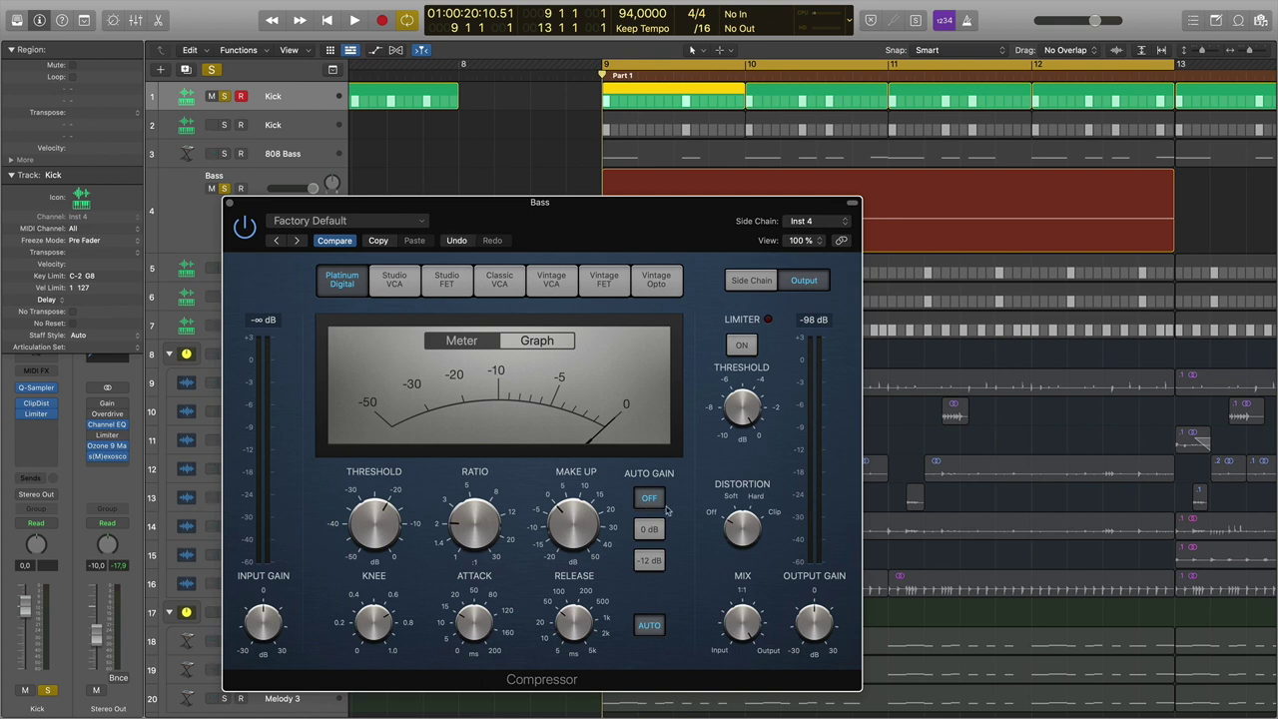
{"action": "mouse_move", "coordinate": [476, 538]}
{"action": "left_click_drag", "start_coordinate": [477, 510], "coordinate": [477, 504]}
Shorten the Compressor's attack, and turn off auto release with the release at 51 ms.
{"action": "left_click", "coordinate": [480, 644]}
{"action": "left_click", "coordinate": [648, 626]}
{"action": "mouse_move", "coordinate": [577, 621]}
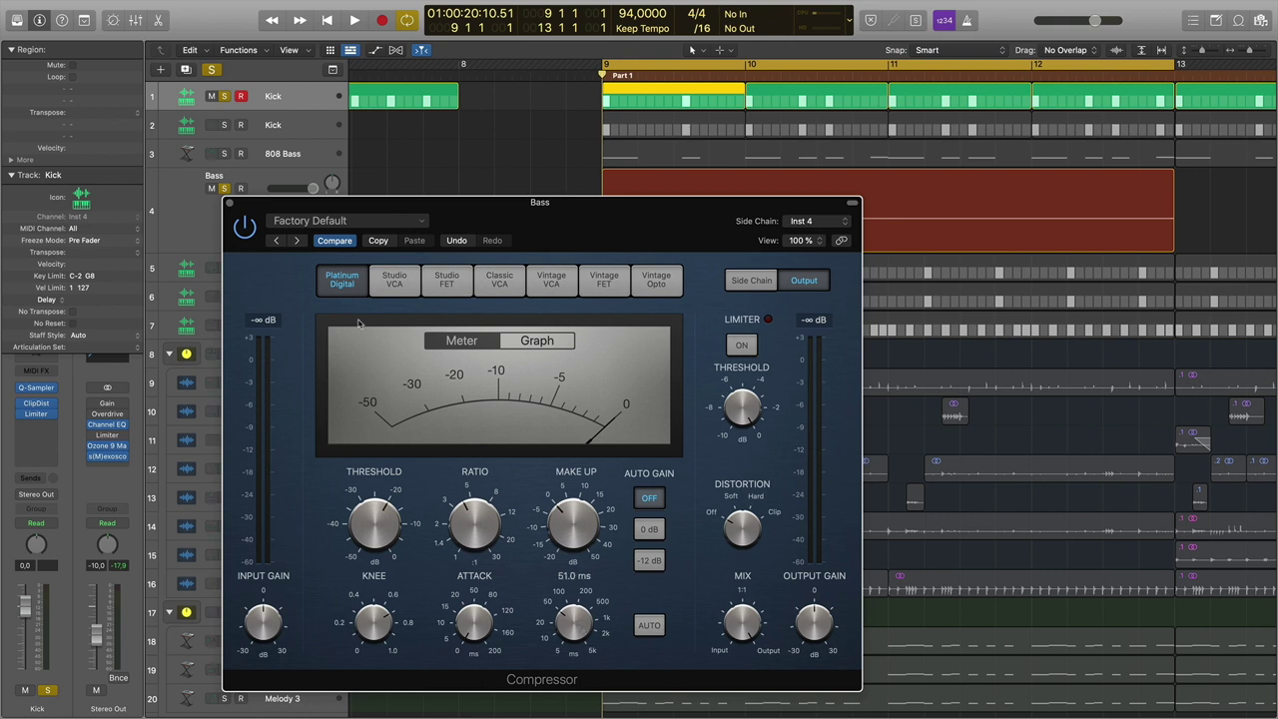
Take the first Kick track out of solo and set the Stereo Out's s(M)exoscope, unfrozen, beside the Bass Compressor.
{"action": "left_click", "coordinate": [212, 96]}
{"action": "mouse_move", "coordinate": [35, 421]}
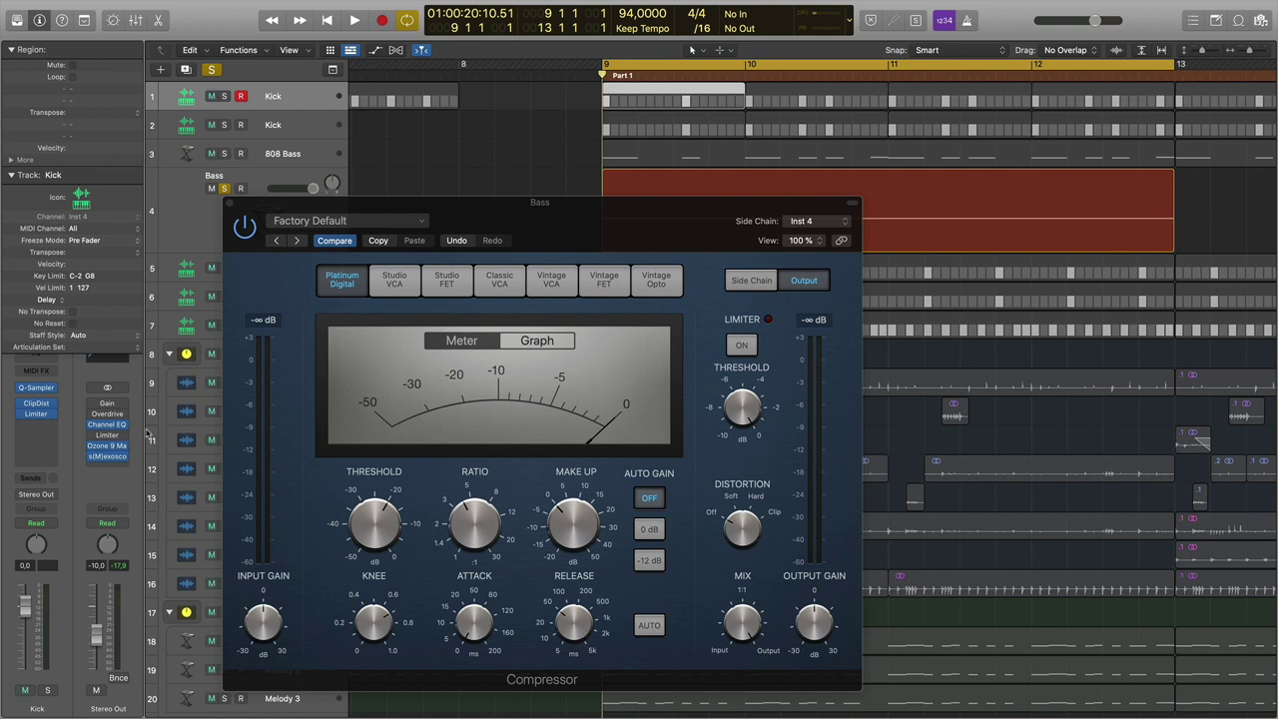
{"action": "left_click", "coordinate": [108, 463]}
{"action": "left_click", "coordinate": [116, 499]}
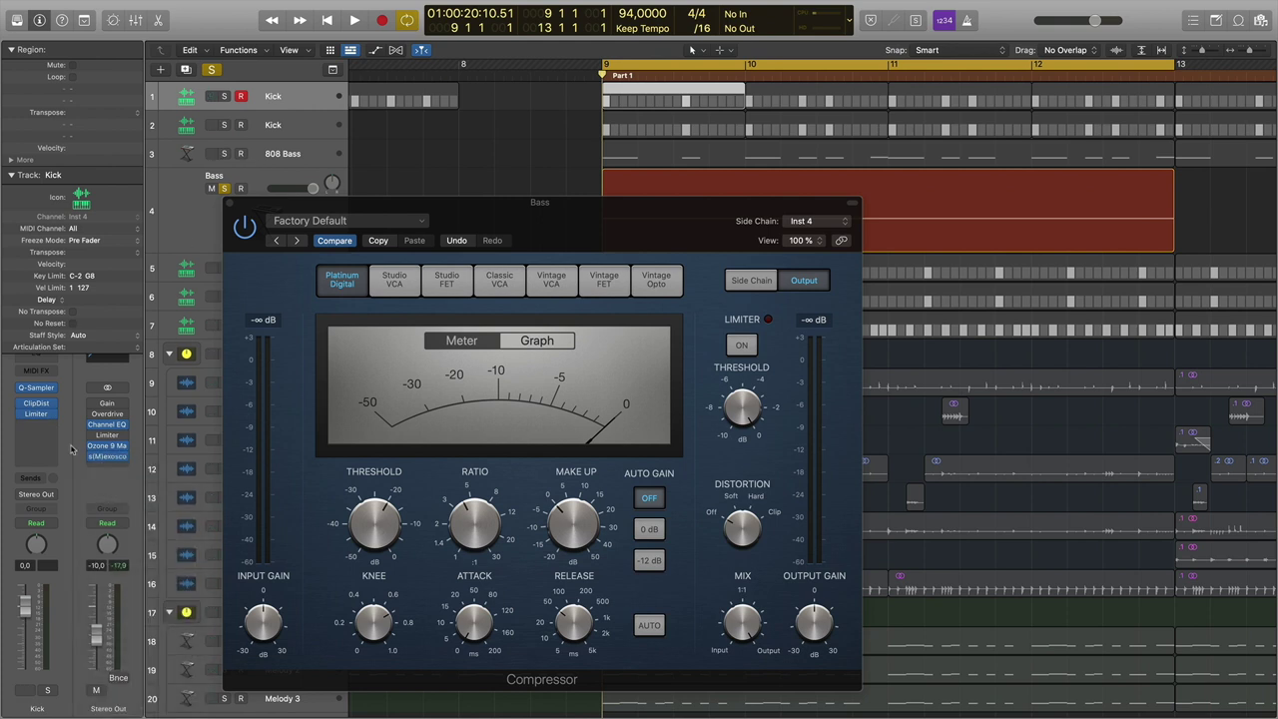
{"action": "left_click_drag", "start_coordinate": [894, 286], "coordinate": [956, 276]}
{"action": "left_click_drag", "start_coordinate": [703, 217], "coordinate": [557, 206]}
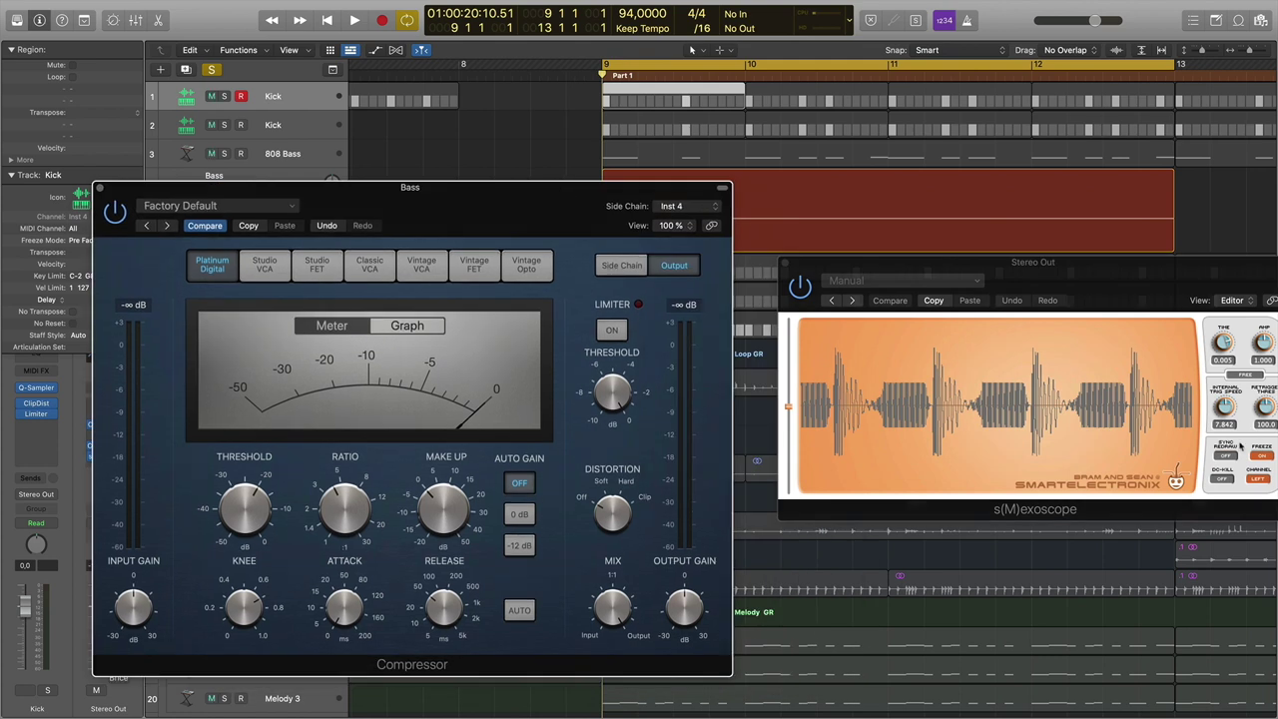
{"action": "left_click", "coordinate": [974, 429]}
Lower the Bass Compressor's threshold to -30 dB and play the Bass alone to watch the ducking on the scope.
{"action": "key", "text": "space"}
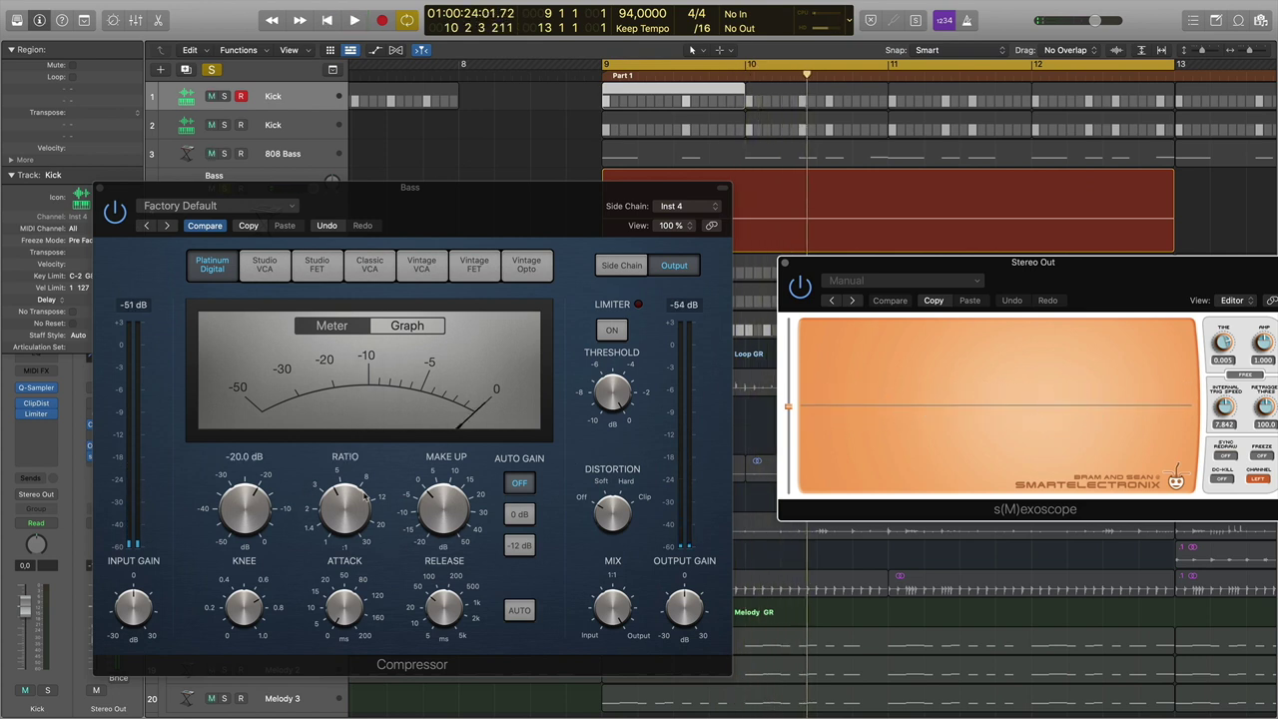
{"action": "left_click_drag", "start_coordinate": [254, 513], "coordinate": [254, 522]}
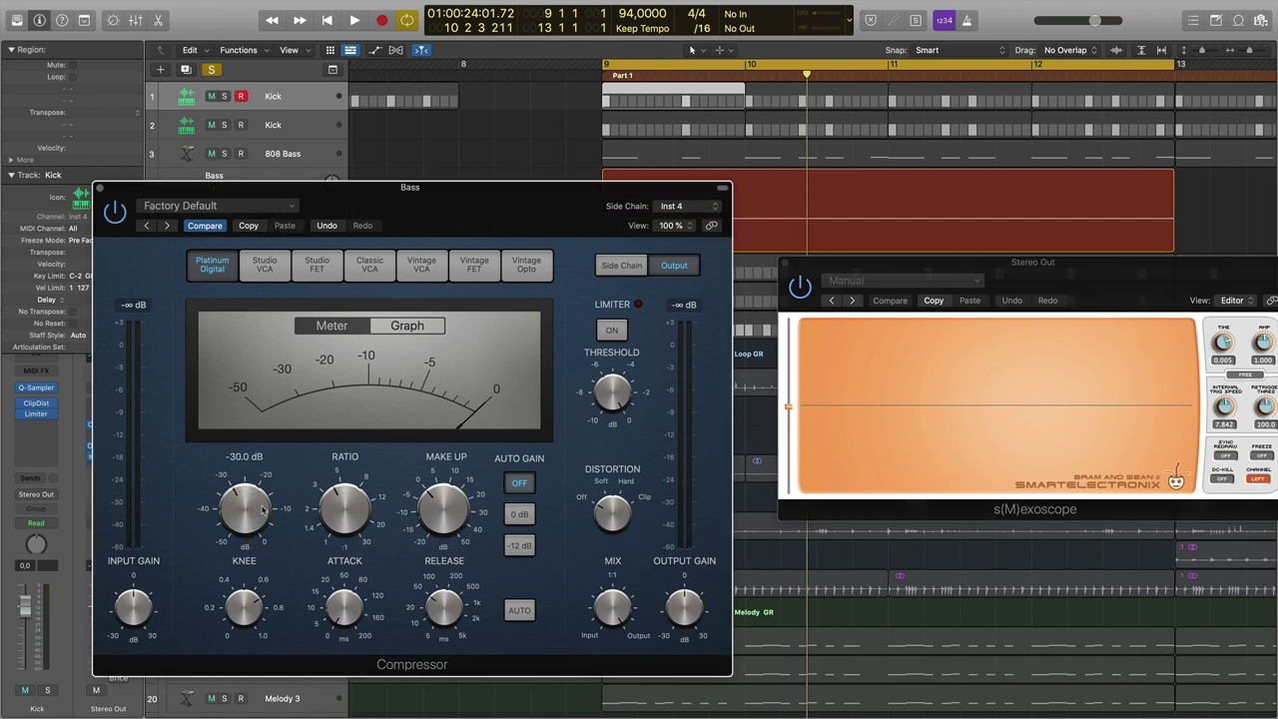
{"action": "key", "text": "space"}
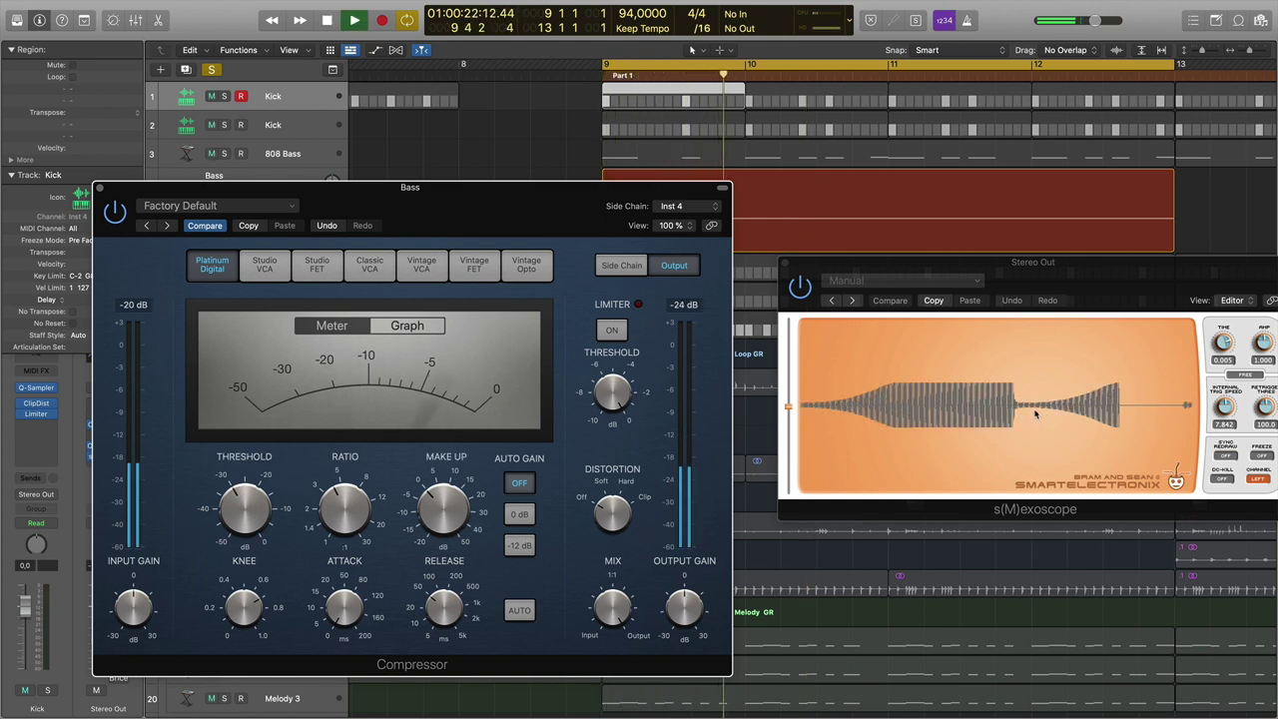
{"action": "key", "text": "space"}
Try lowering the Compressor's threshold further toward -50 dB and play the Bass to check its waveform.
{"action": "key", "text": "space"}
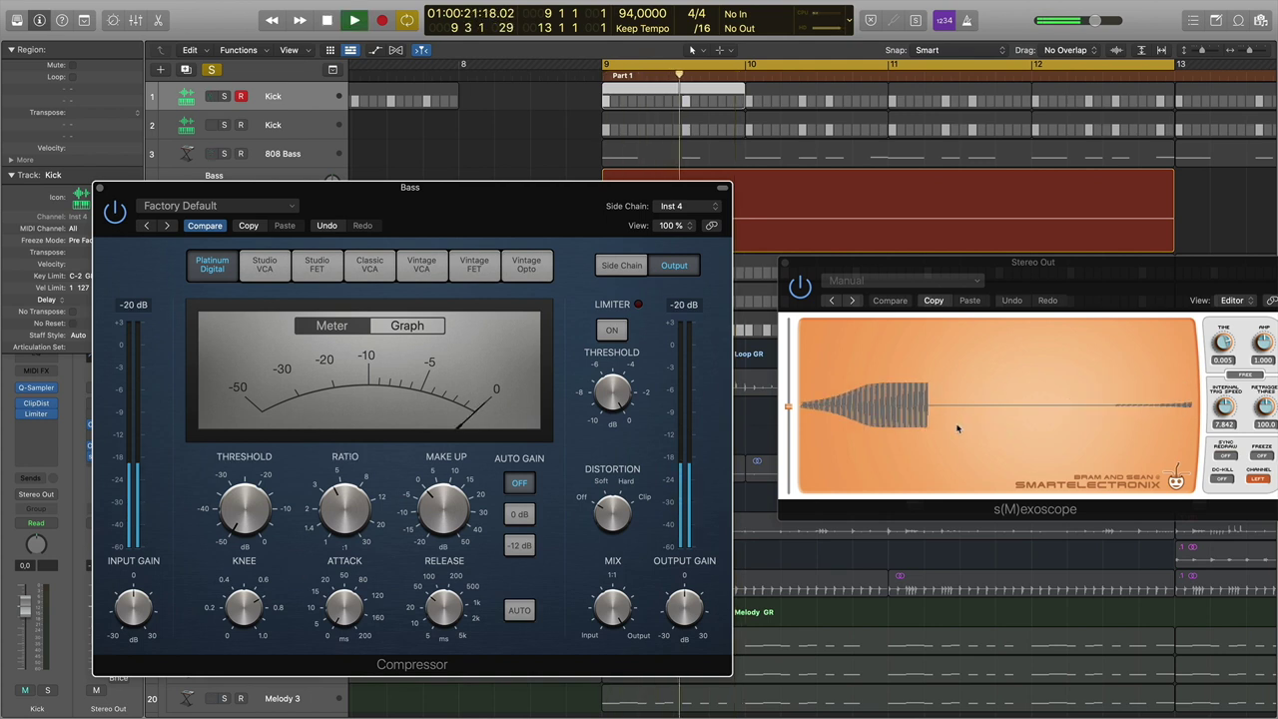
{"action": "key", "text": "space"}
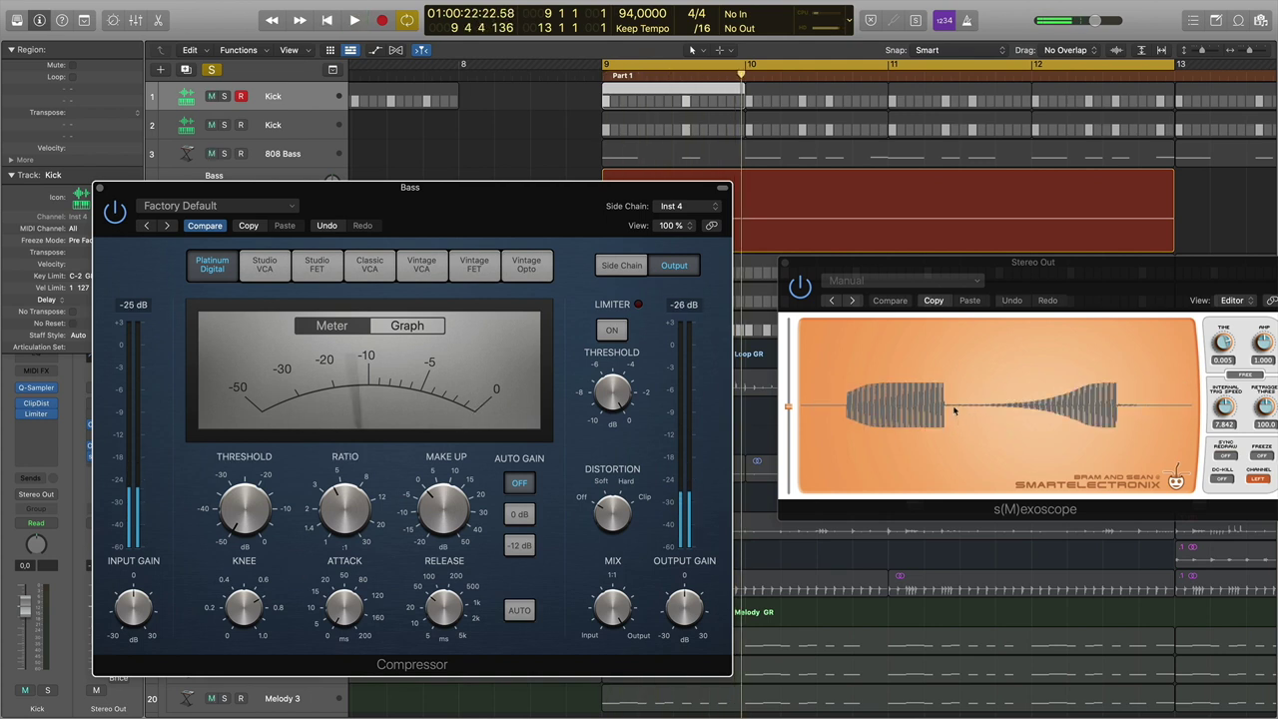
{"action": "left_click", "coordinate": [953, 416]}
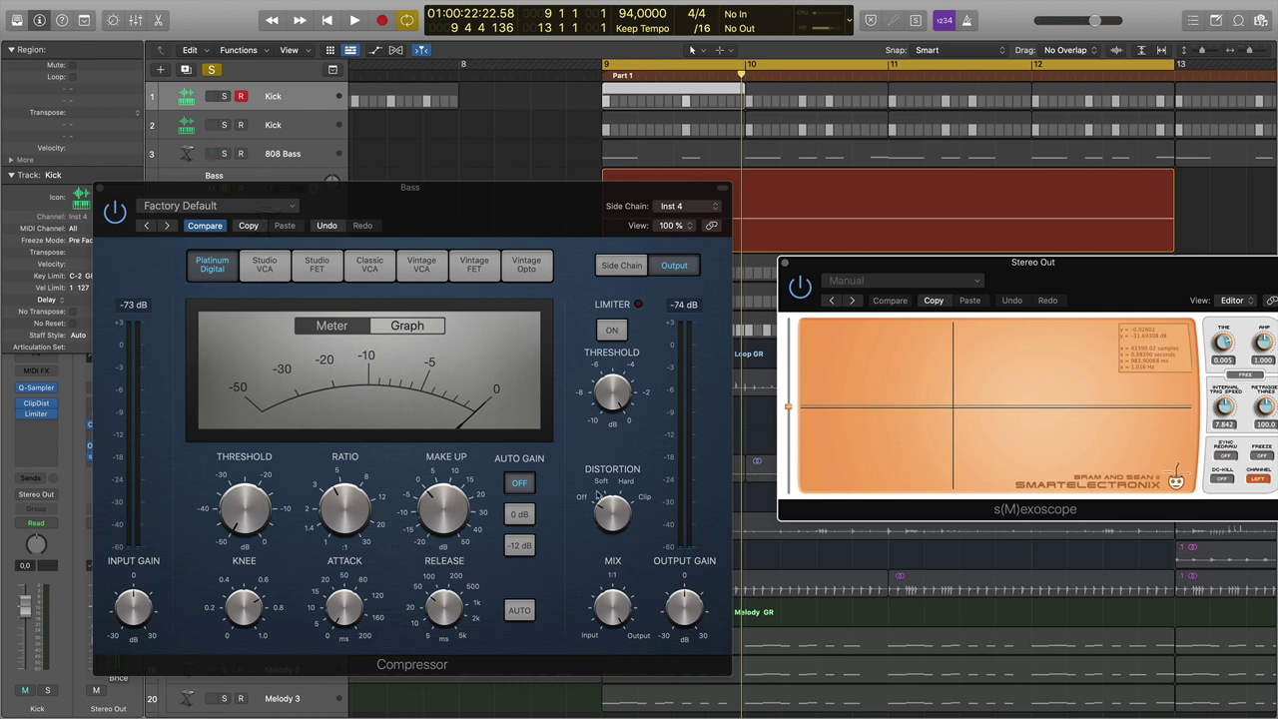
Lengthen the Compressor's release in stages to about 740 ms, playing the Bass after each change to compare the recovery.
{"action": "left_click_drag", "start_coordinate": [445, 611], "coordinate": [446, 627]}
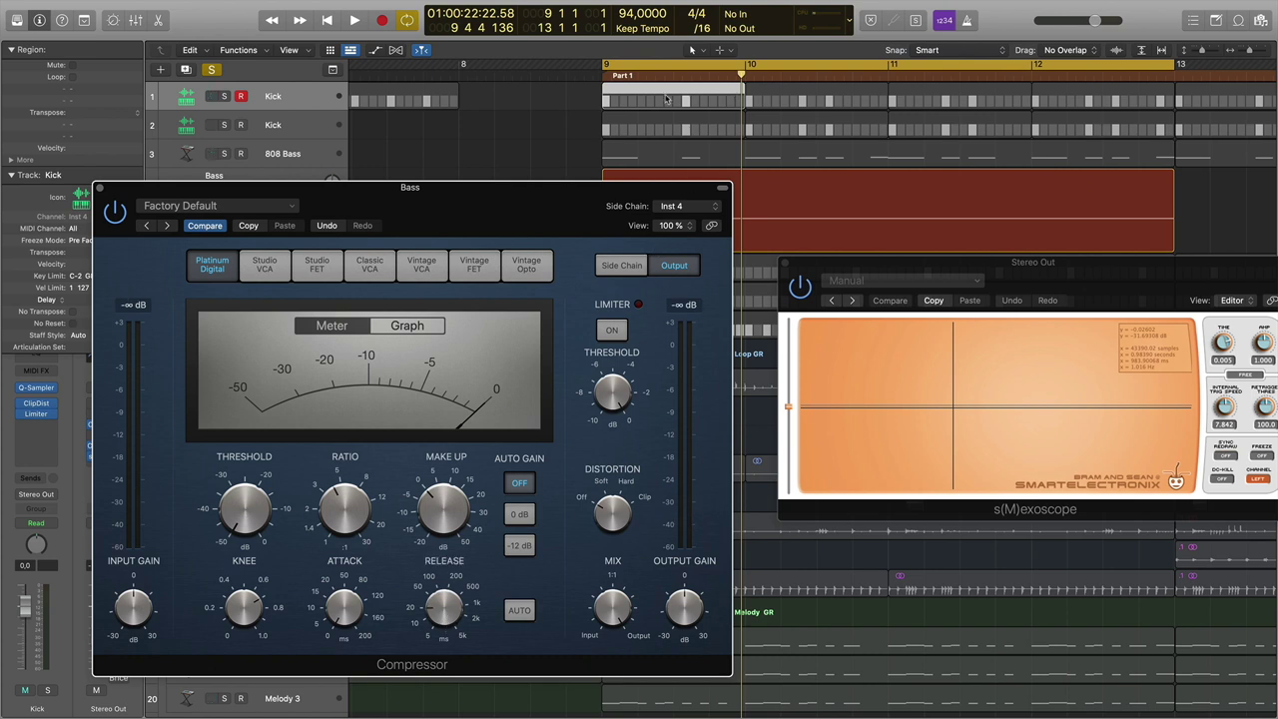
{"action": "key", "text": "space"}
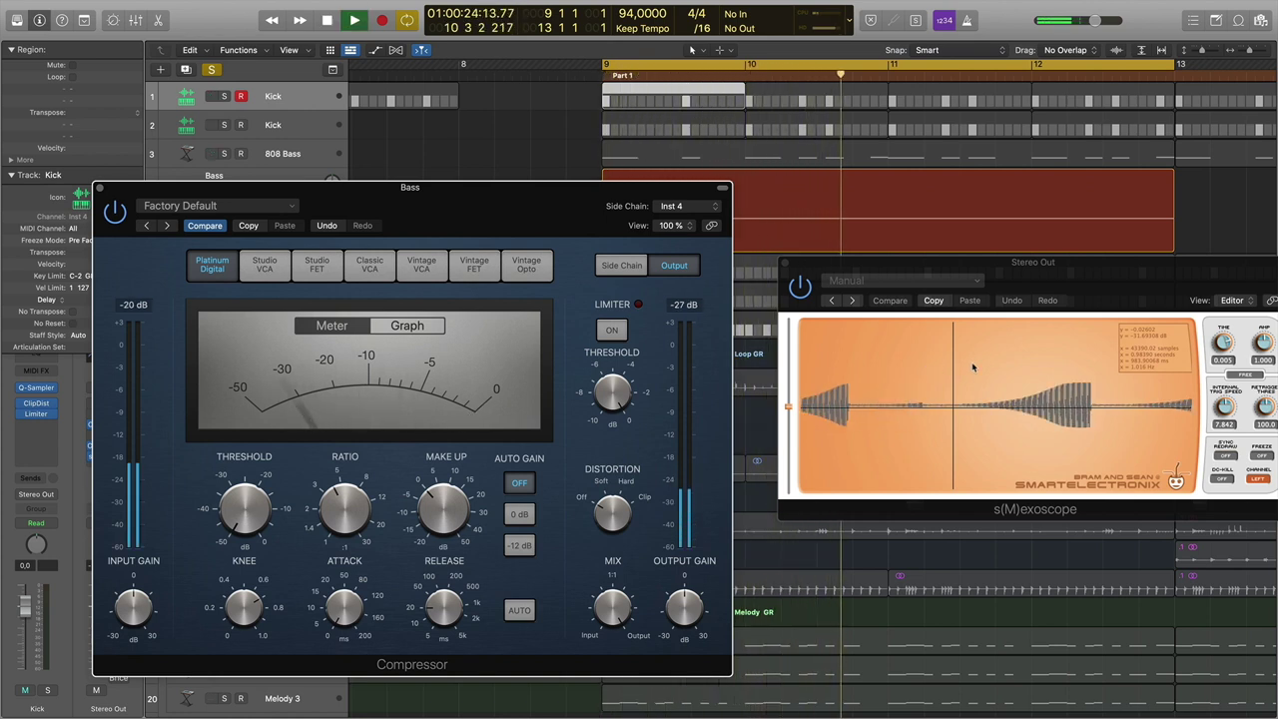
{"action": "key", "text": "space"}
{"action": "mouse_move", "coordinate": [440, 553]}
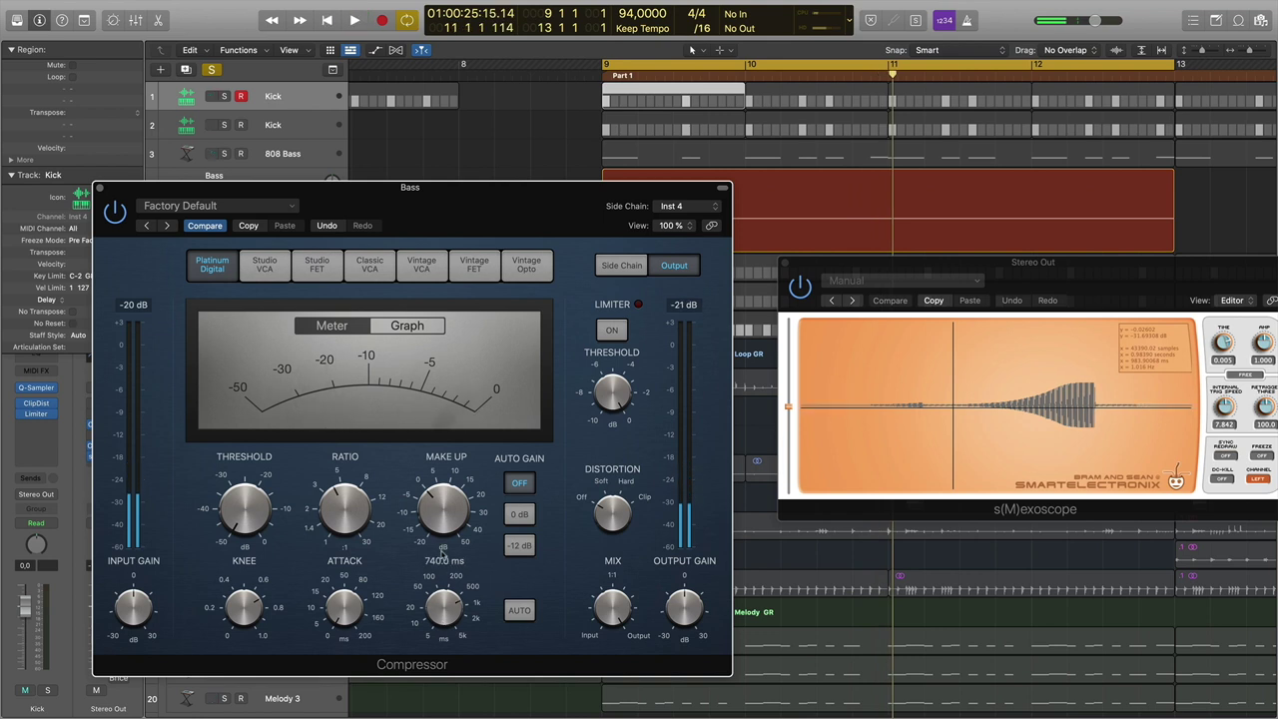
{"action": "left_click_drag", "start_coordinate": [441, 555], "coordinate": [442, 550]}
{"action": "key", "text": "space"}
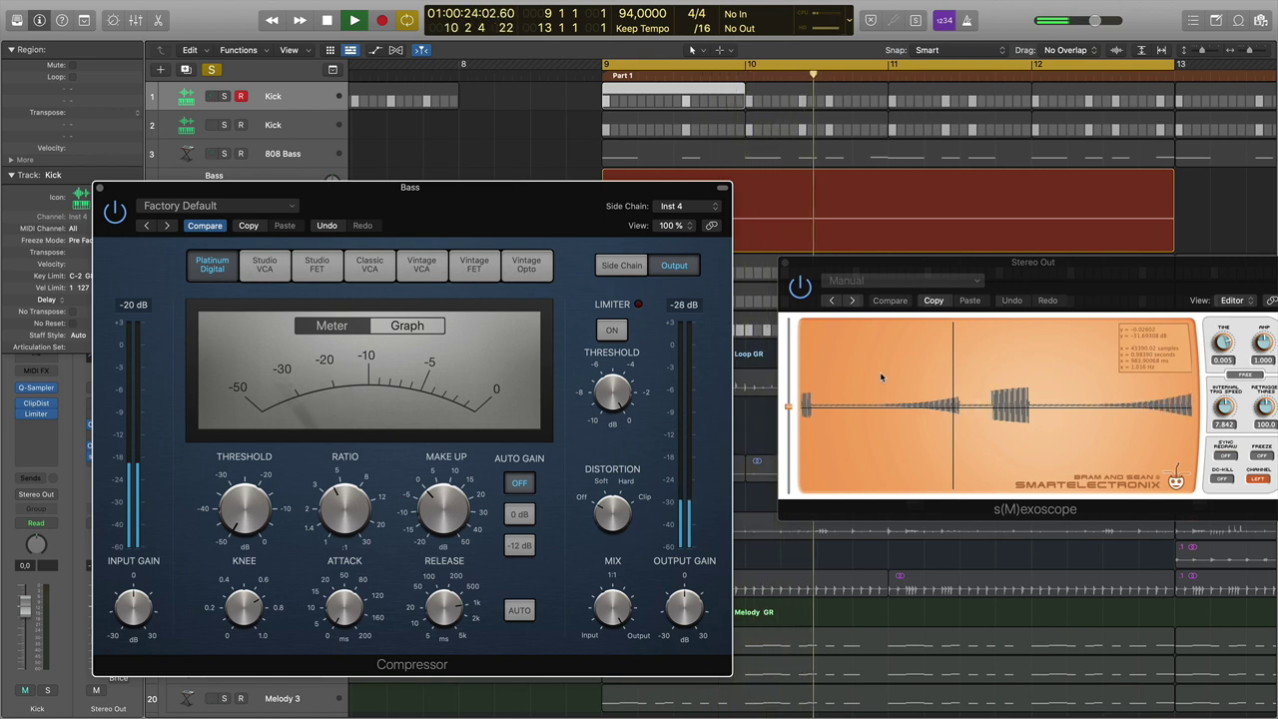
{"action": "key", "text": "space"}
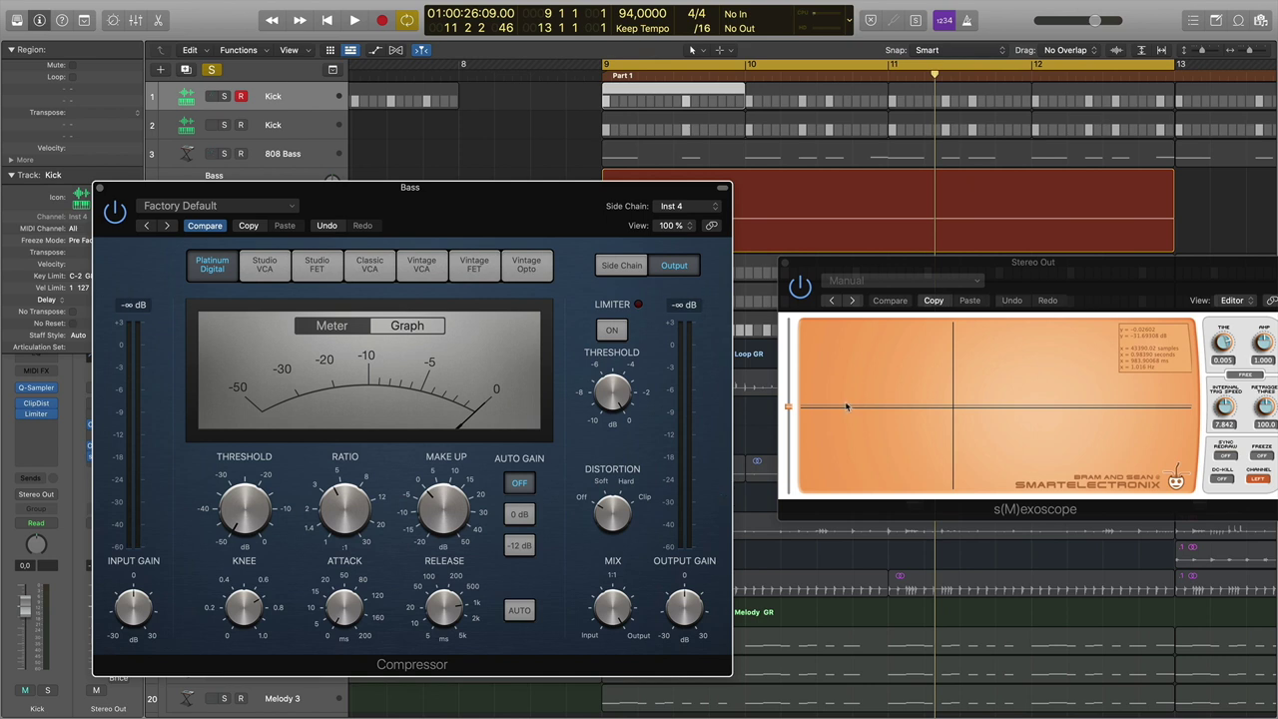
Insert Kickstart below the Compressor on the Bass track with its fifth curve shape, then bypass it and close its window.
{"action": "left_click_drag", "start_coordinate": [395, 194], "coordinate": [931, 196]}
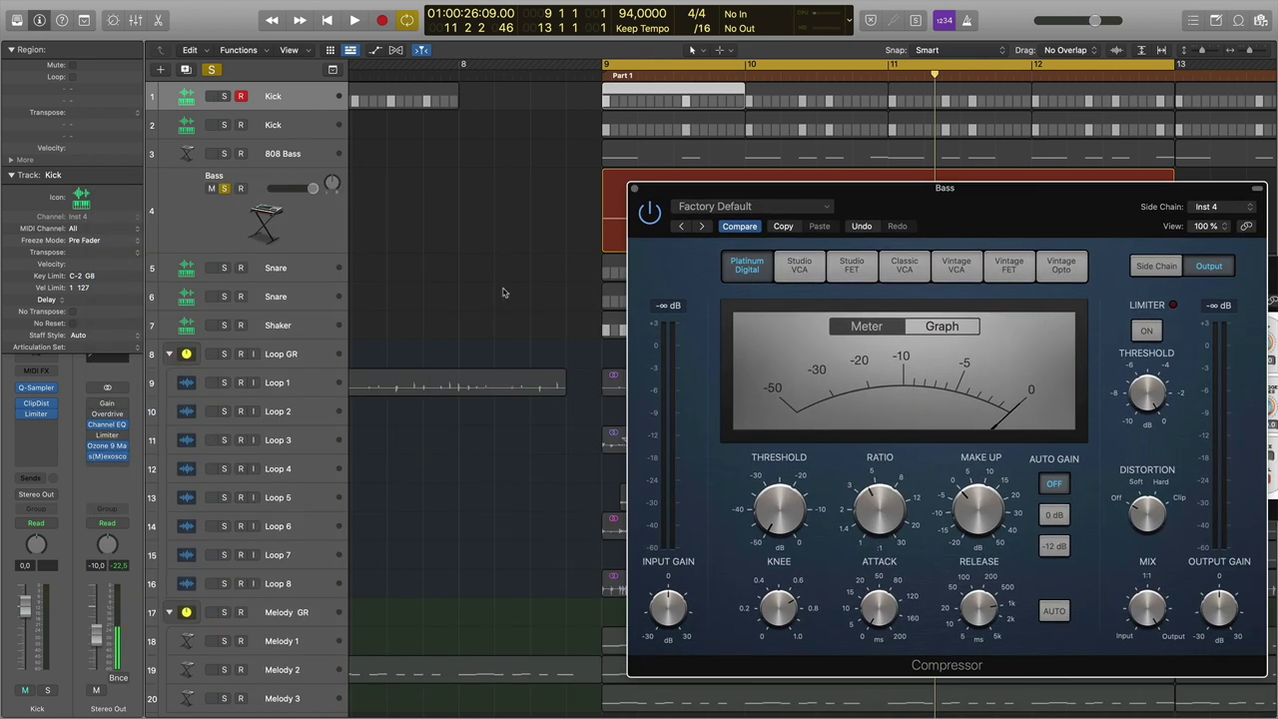
{"action": "left_click", "coordinate": [261, 182]}
{"action": "left_click", "coordinate": [40, 415]}
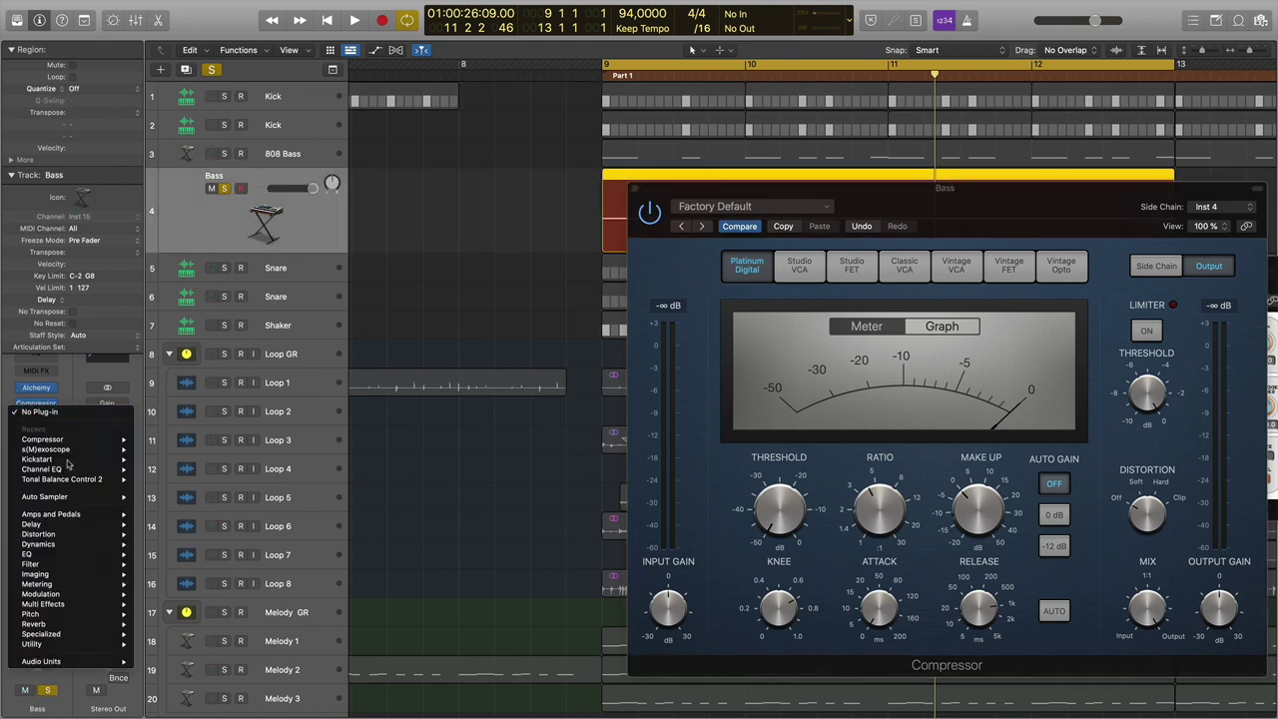
{"action": "mouse_move", "coordinate": [77, 441]}
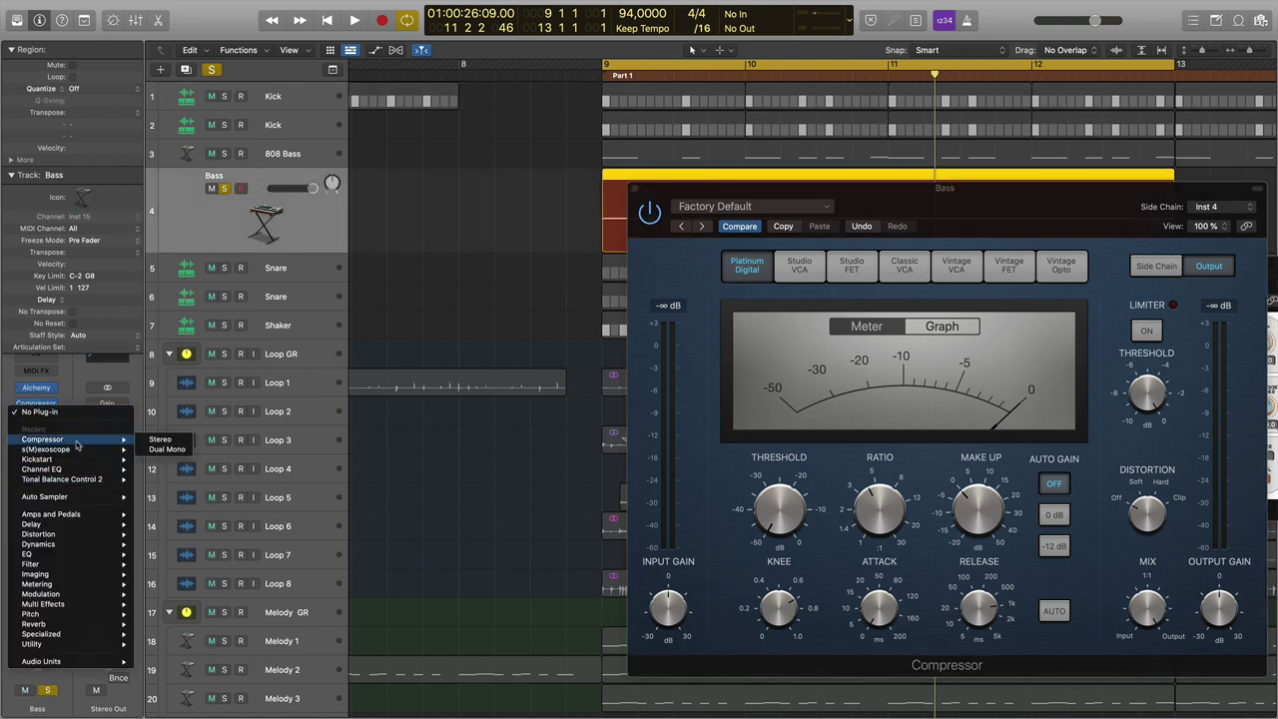
{"action": "left_click", "coordinate": [158, 461]}
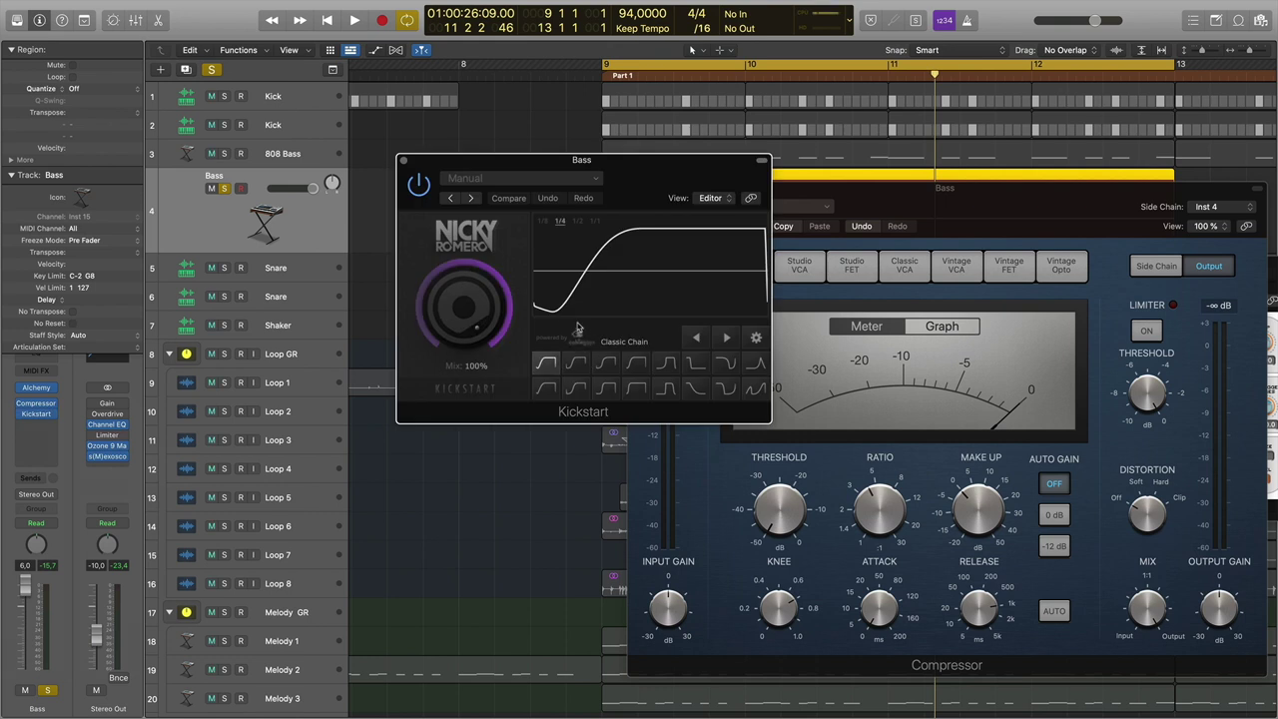
{"action": "left_click", "coordinate": [666, 363]}
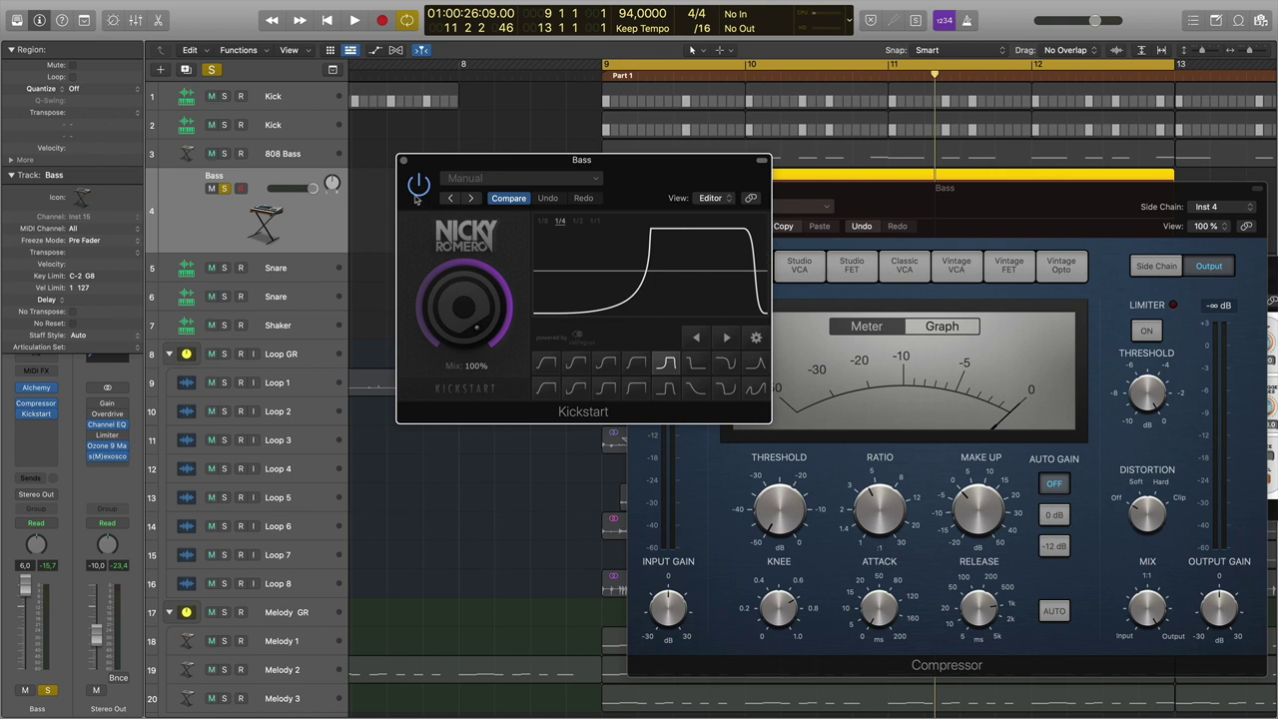
{"action": "left_click", "coordinate": [404, 161]}
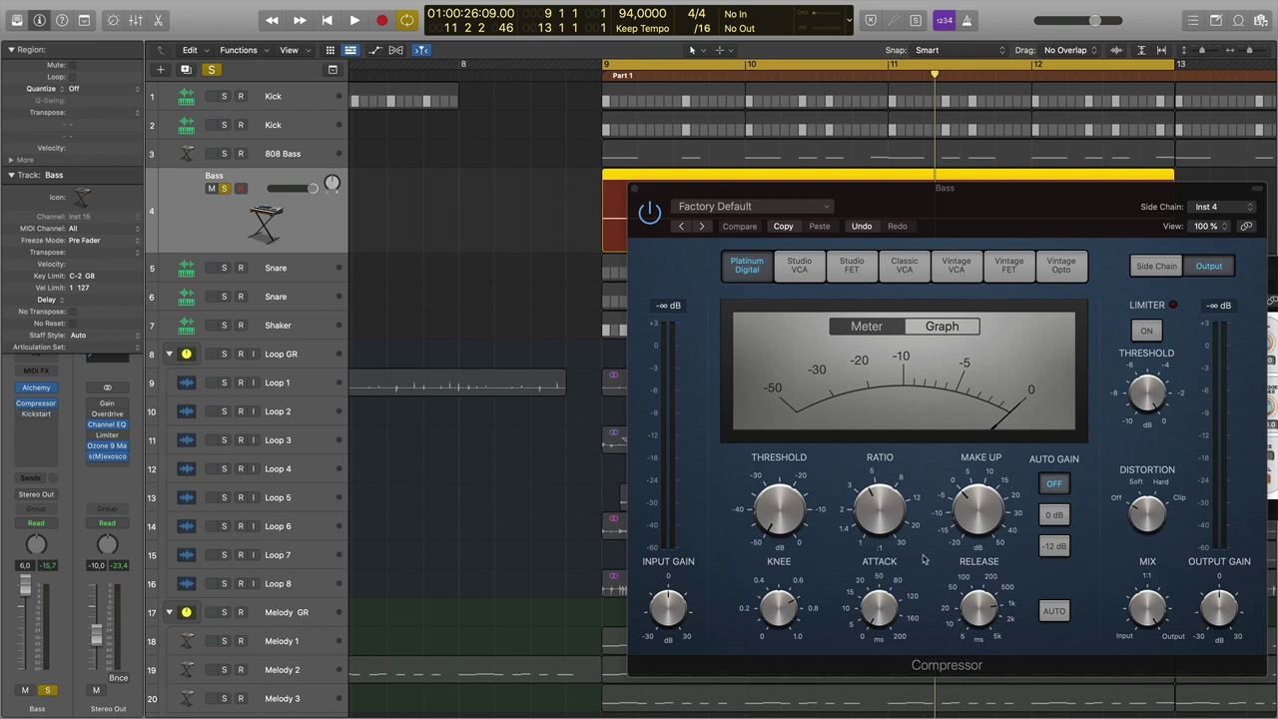
Adjust the Compressor's release and play the Bass with the Compressor and s(M)exoscope windows side by side.
{"action": "left_click_drag", "start_coordinate": [982, 609], "coordinate": [979, 607]}
{"action": "left_click_drag", "start_coordinate": [920, 191], "coordinate": [410, 153]}
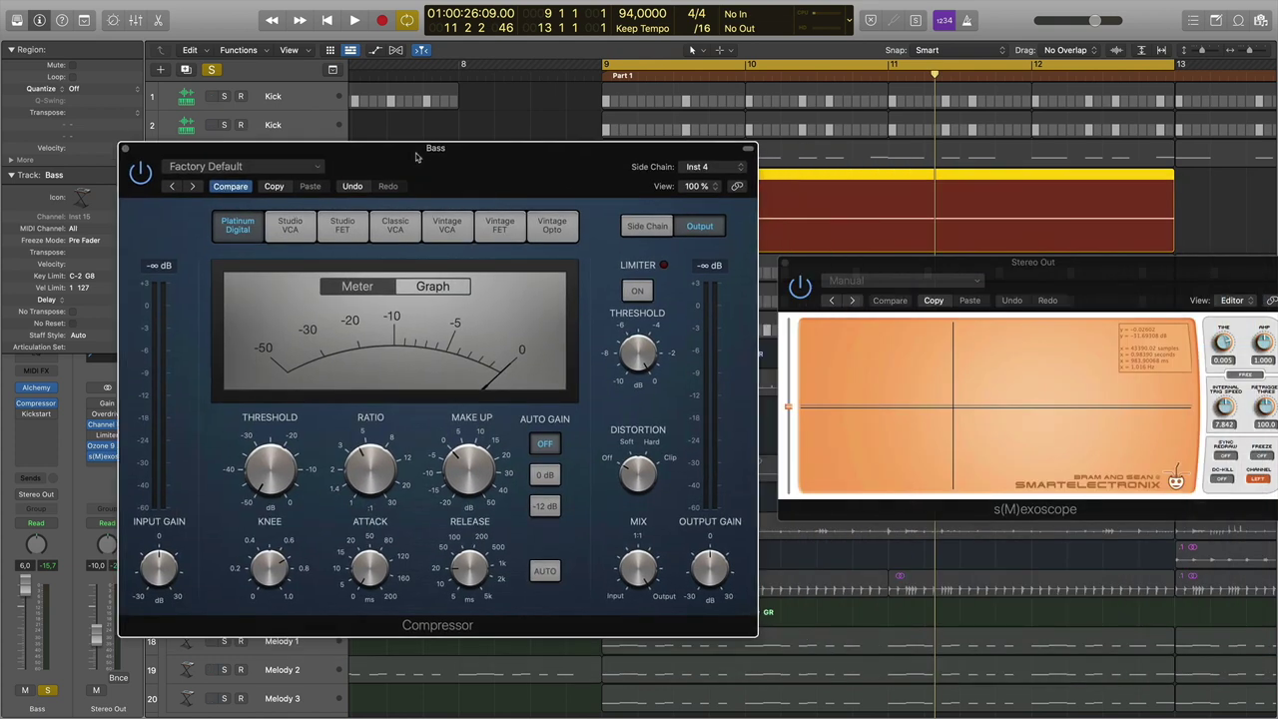
{"action": "left_click_drag", "start_coordinate": [969, 270], "coordinate": [921, 277]}
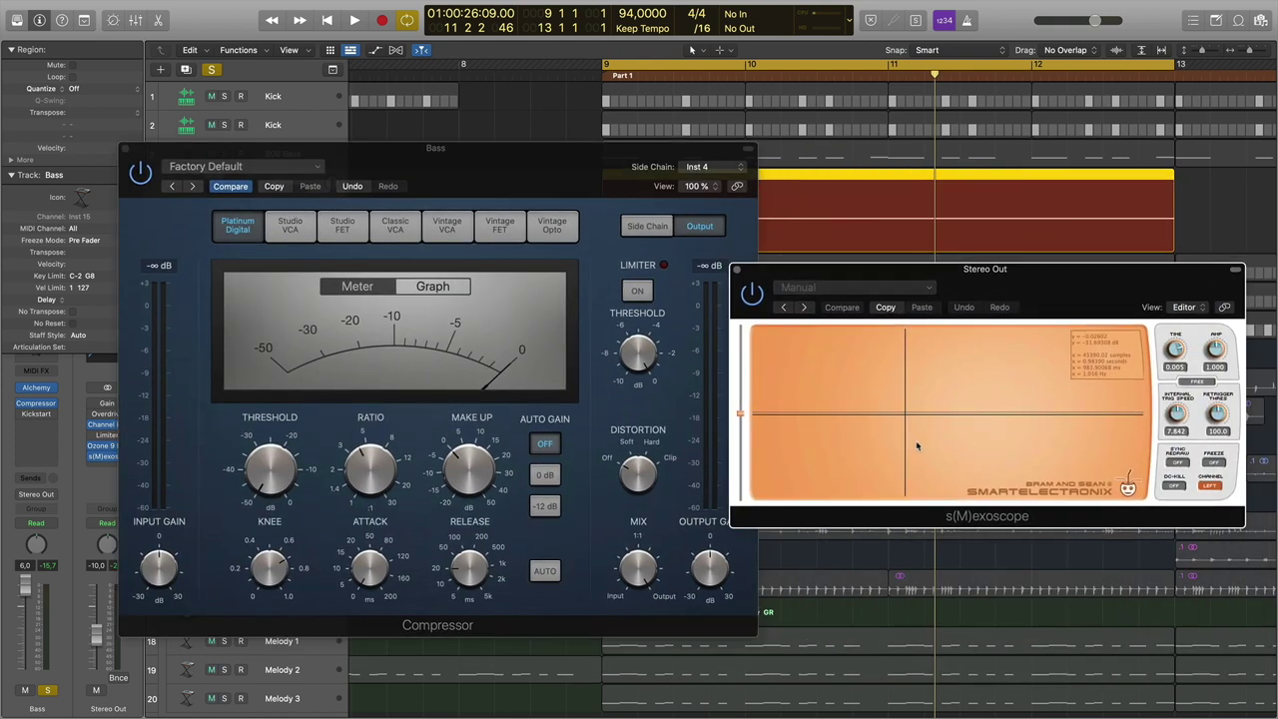
{"action": "key", "text": "space"}
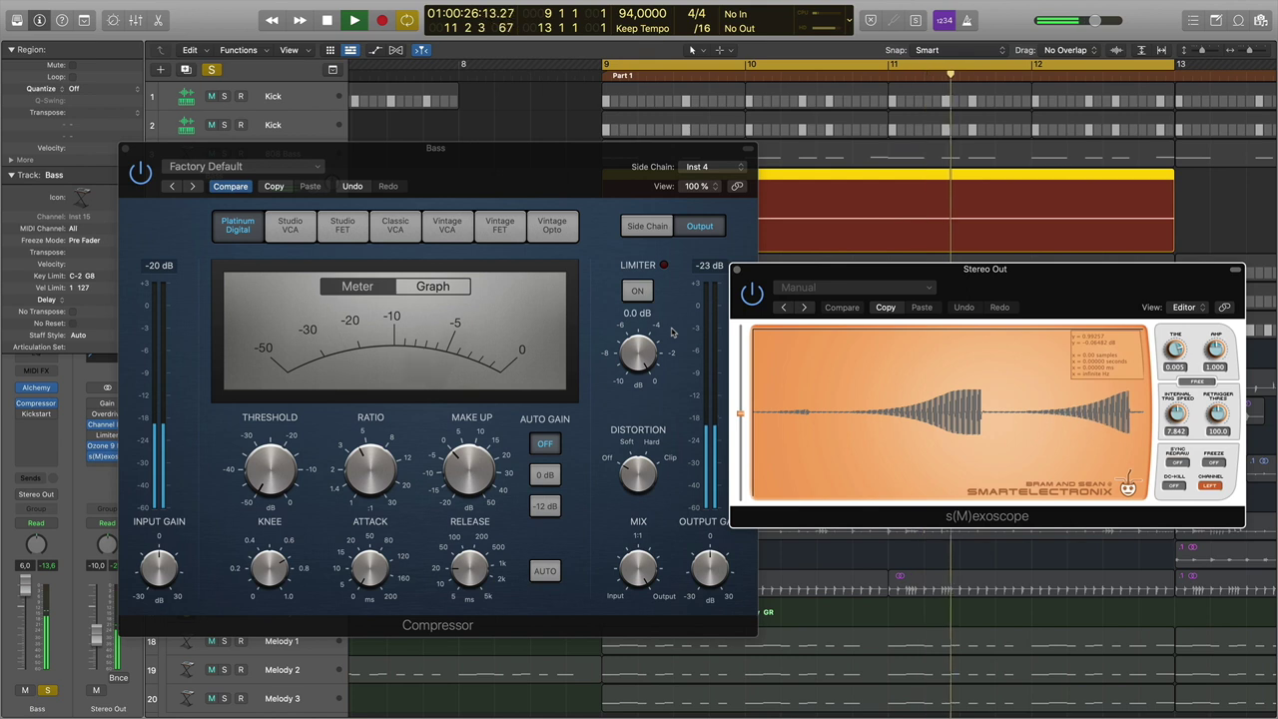
Shorten the Compressor's release, raise its threshold to about -30 dB and play the Bass again.
{"action": "left_click", "coordinate": [477, 584]}
{"action": "left_click_drag", "start_coordinate": [478, 585], "coordinate": [352, 565]}
{"action": "key", "text": "space"}
{"action": "left_click", "coordinate": [281, 480]}
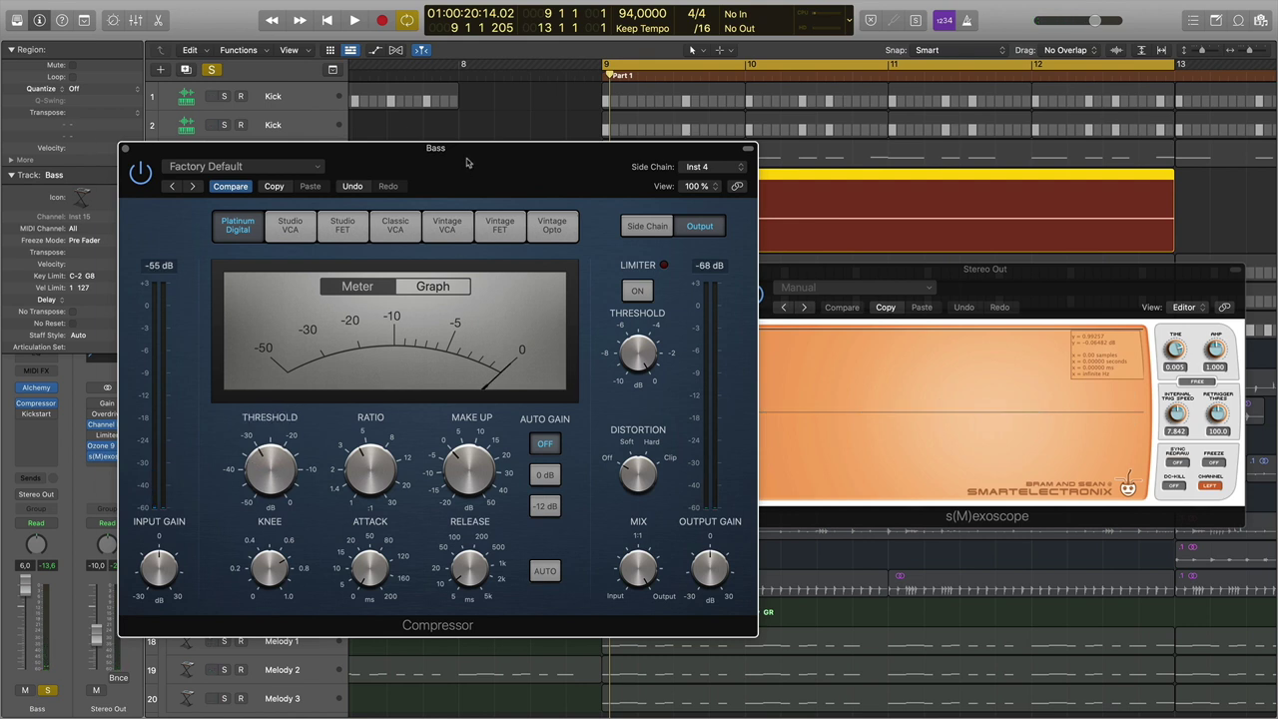
{"action": "left_click_drag", "start_coordinate": [467, 163], "coordinate": [451, 159]}
{"action": "key", "text": "space"}
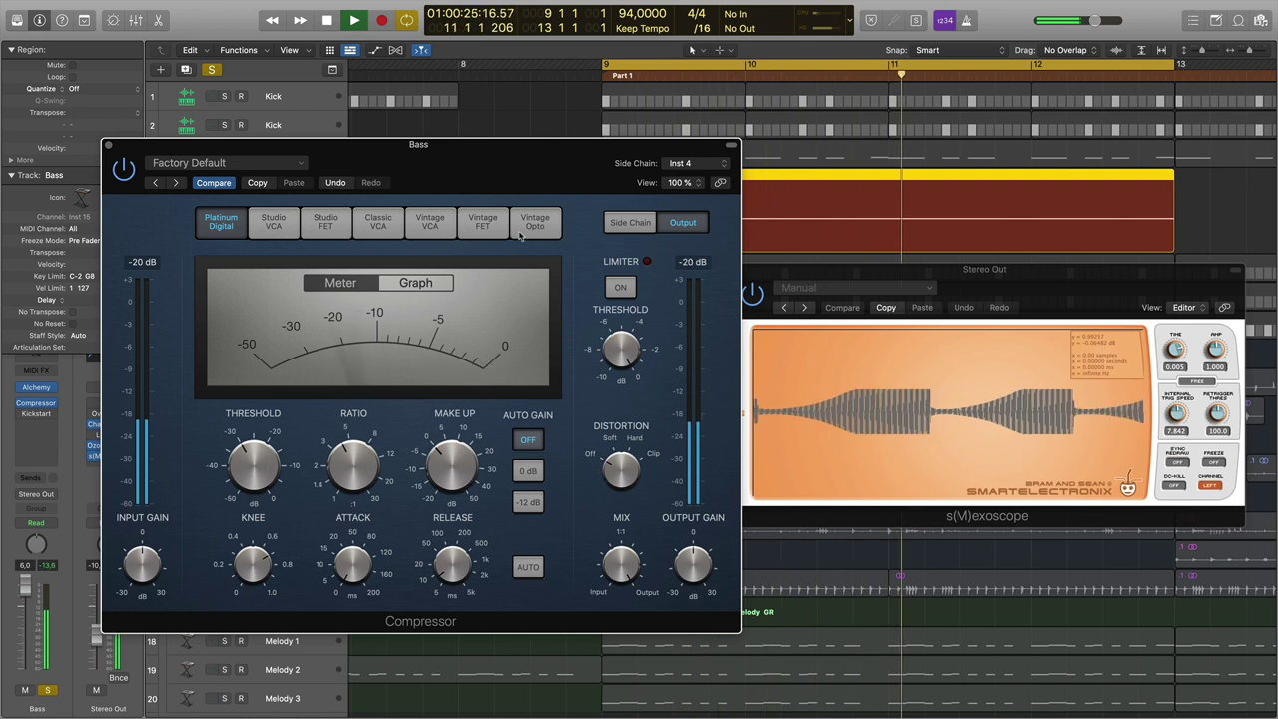
{"action": "key", "text": "space"}
Solo the first Kick along with the Bass and play both while shortening the Compressor's release to about 8.4 ms.
{"action": "left_click_drag", "start_coordinate": [418, 143], "coordinate": [410, 211]}
{"action": "left_click", "coordinate": [224, 96]}
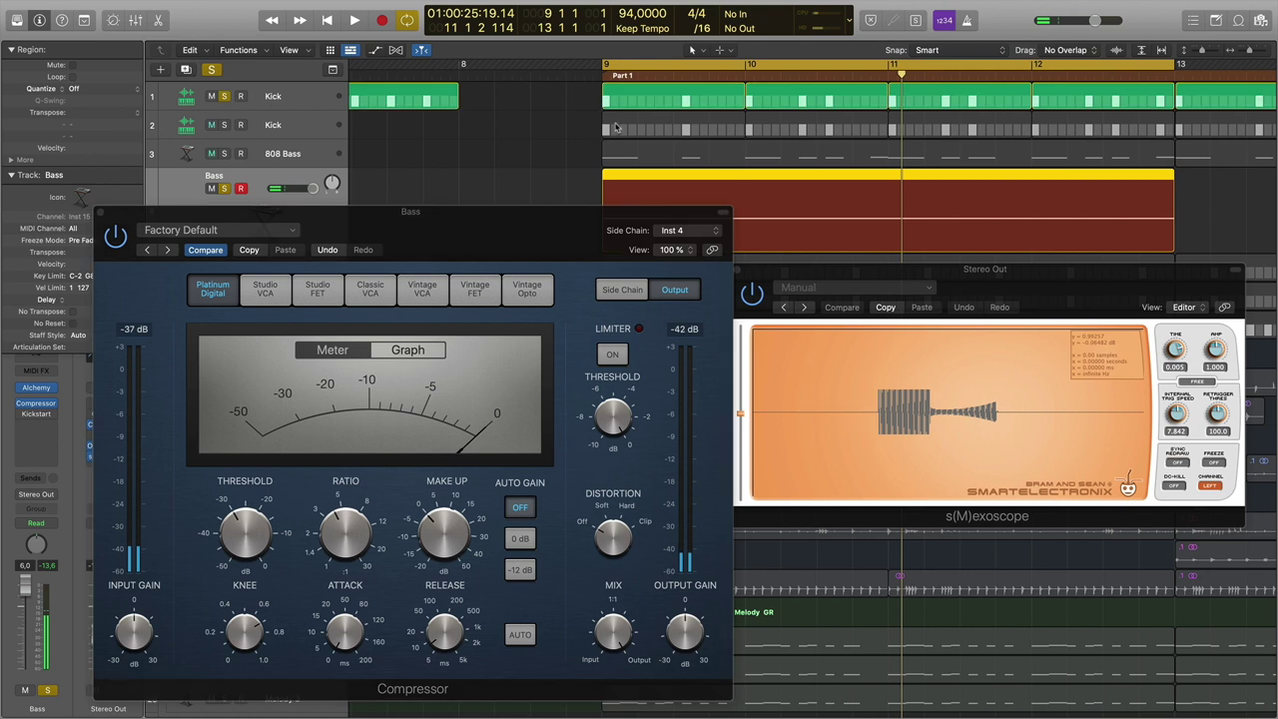
{"action": "key", "text": "space"}
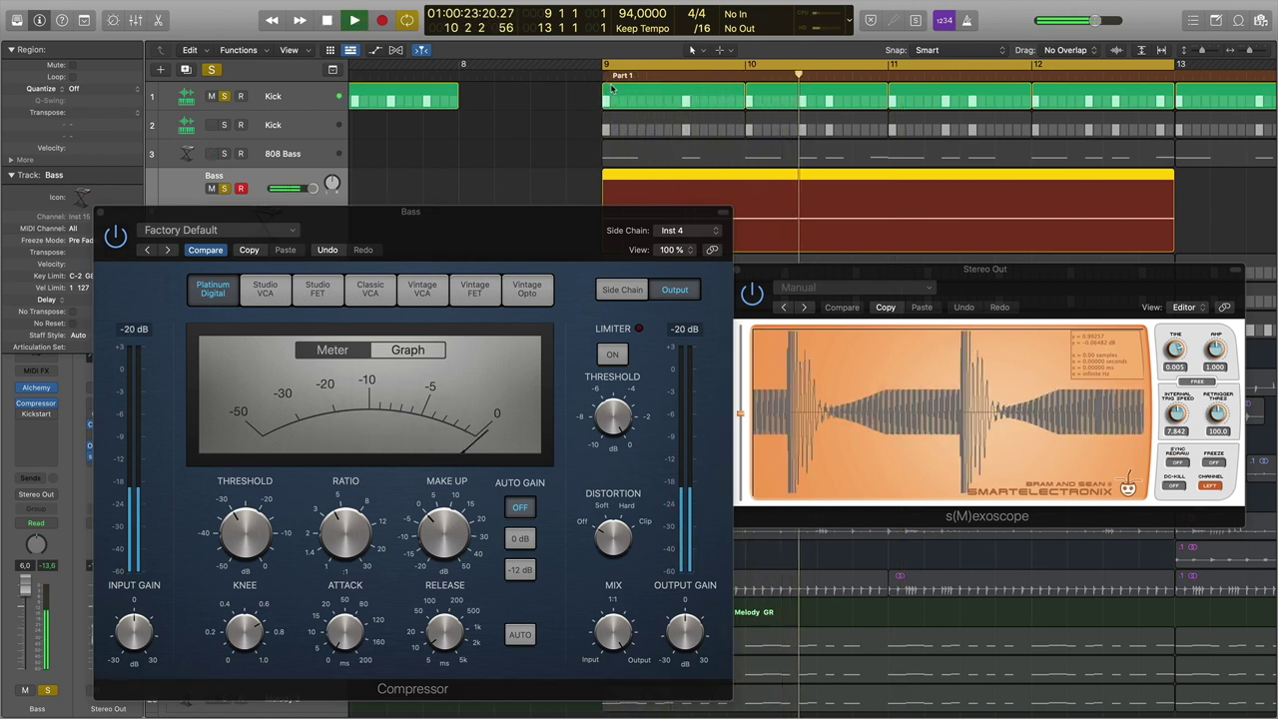
{"action": "mouse_move", "coordinate": [471, 649]}
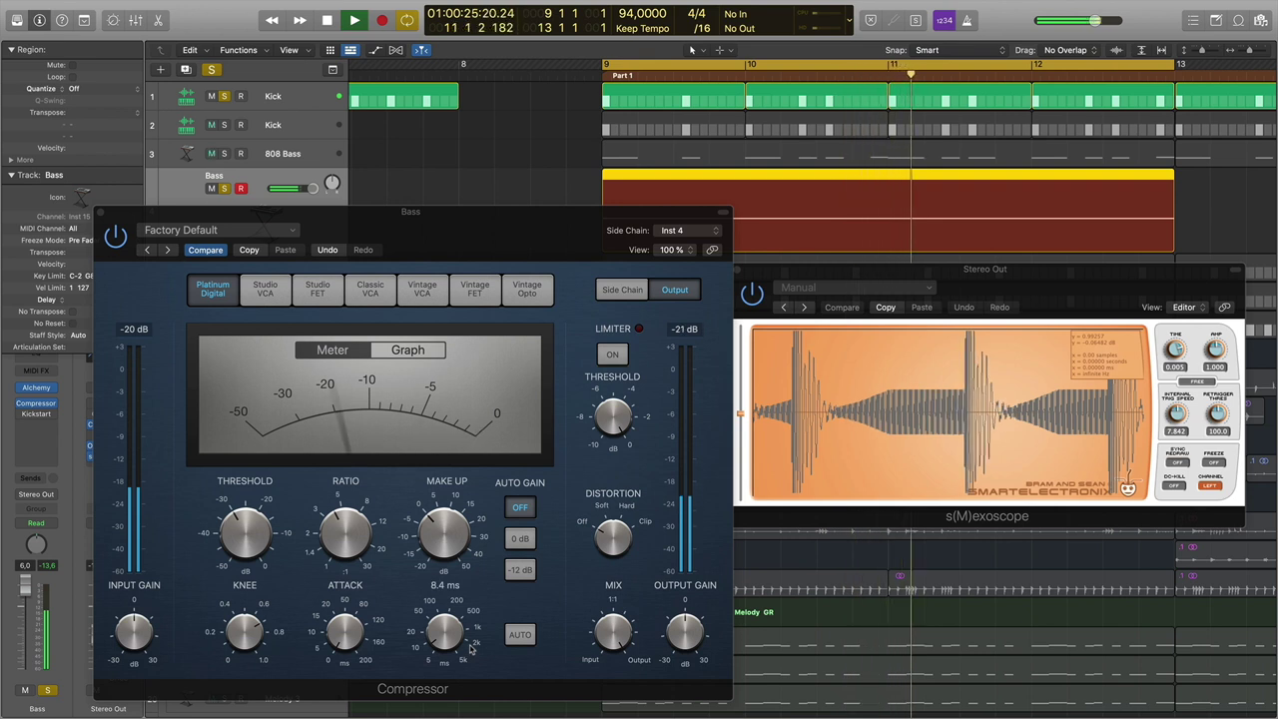
{"action": "key", "text": "space"}
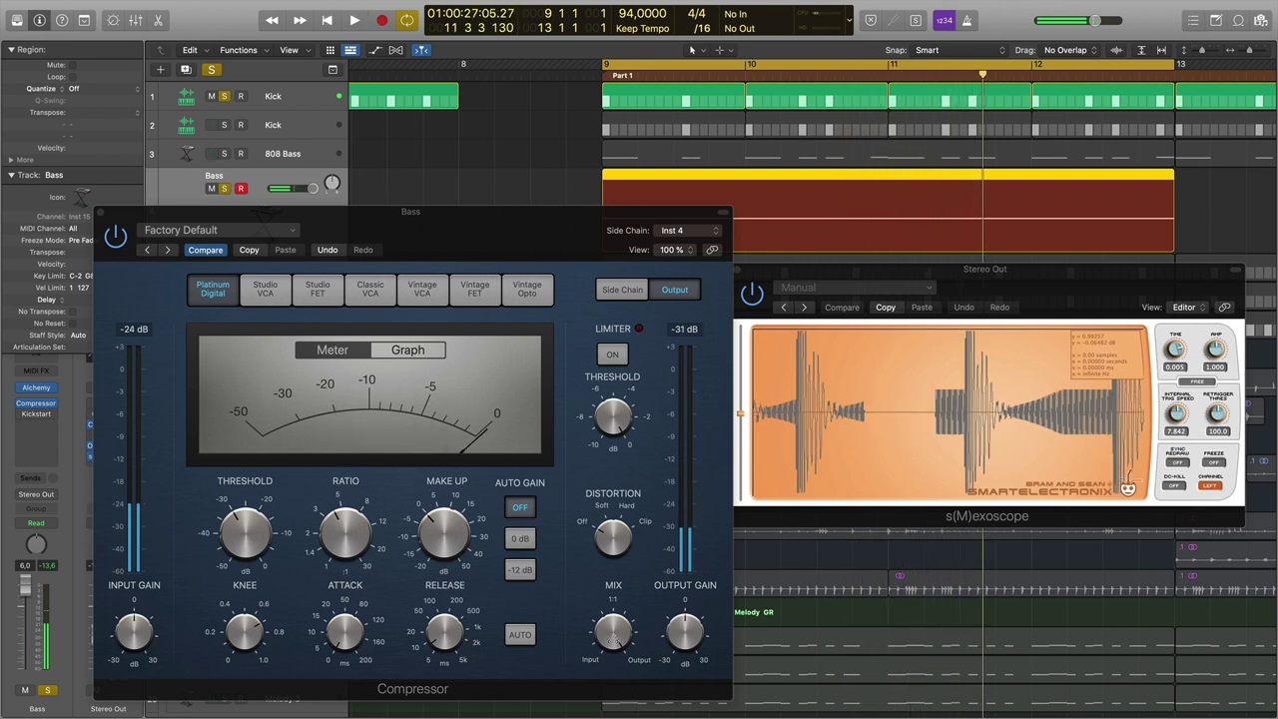
Readjust the Compressor's release and choose Kick (Inst 4) as its side-chain source.
{"action": "mouse_move", "coordinate": [444, 573]}
{"action": "left_click_drag", "start_coordinate": [445, 574], "coordinate": [447, 642]}
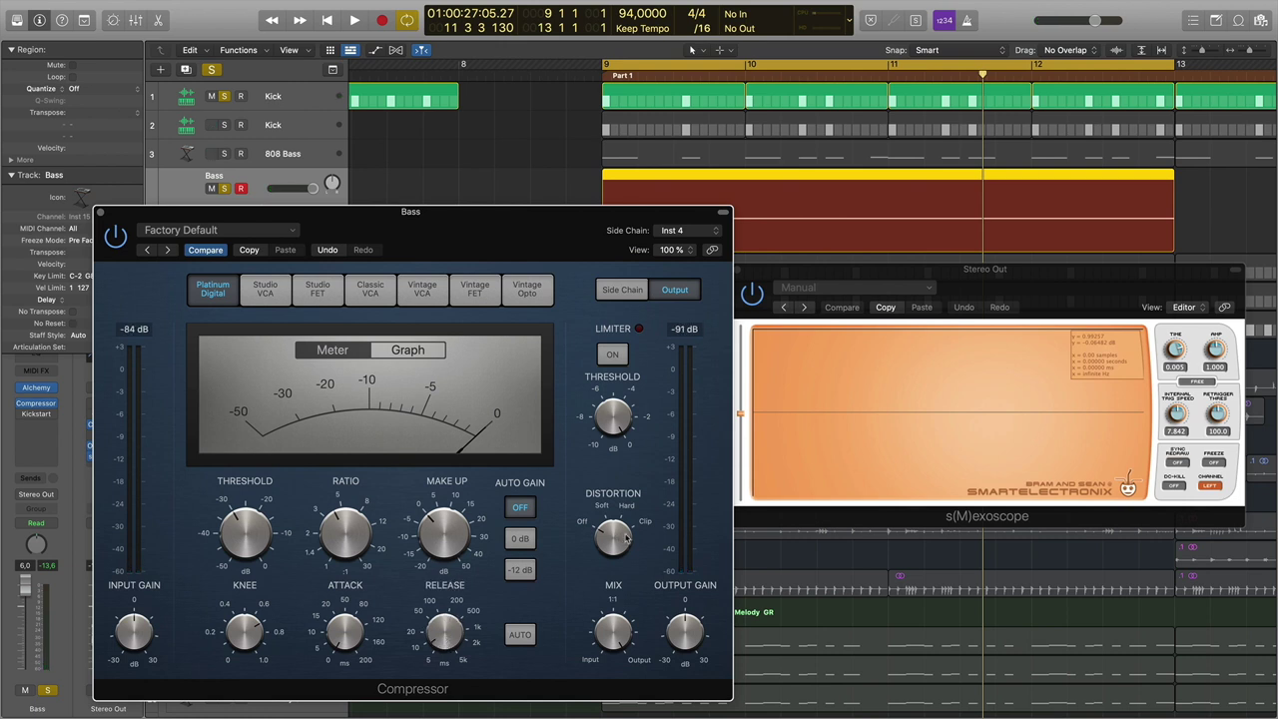
{"action": "left_click_drag", "start_coordinate": [543, 225], "coordinate": [546, 186]}
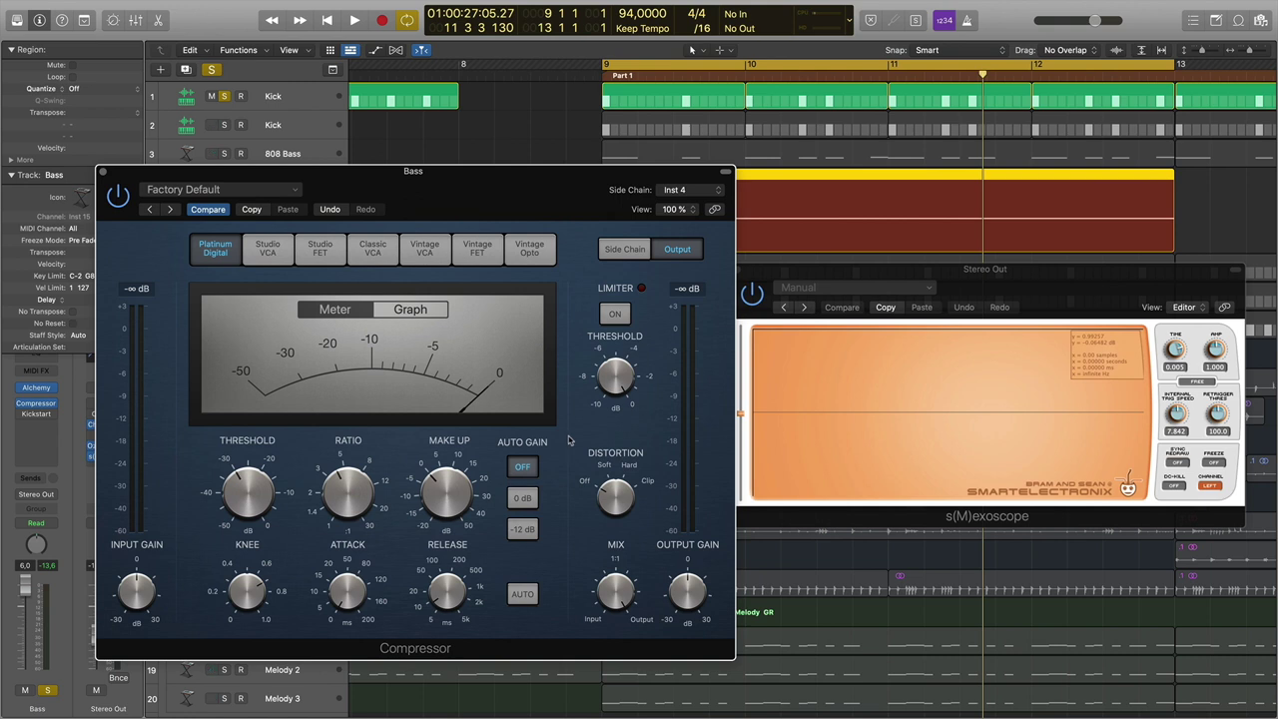
{"action": "mouse_move", "coordinate": [613, 373]}
{"action": "left_click", "coordinate": [679, 190]}
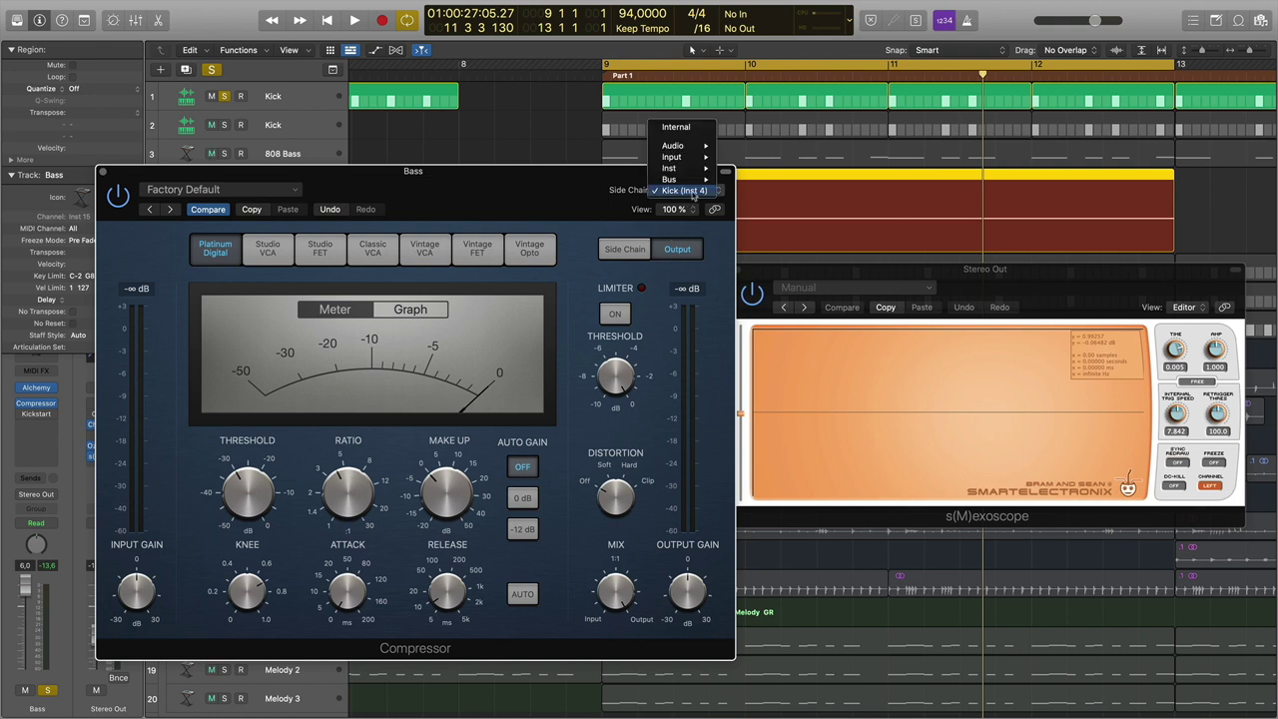
{"action": "left_click", "coordinate": [679, 192]}
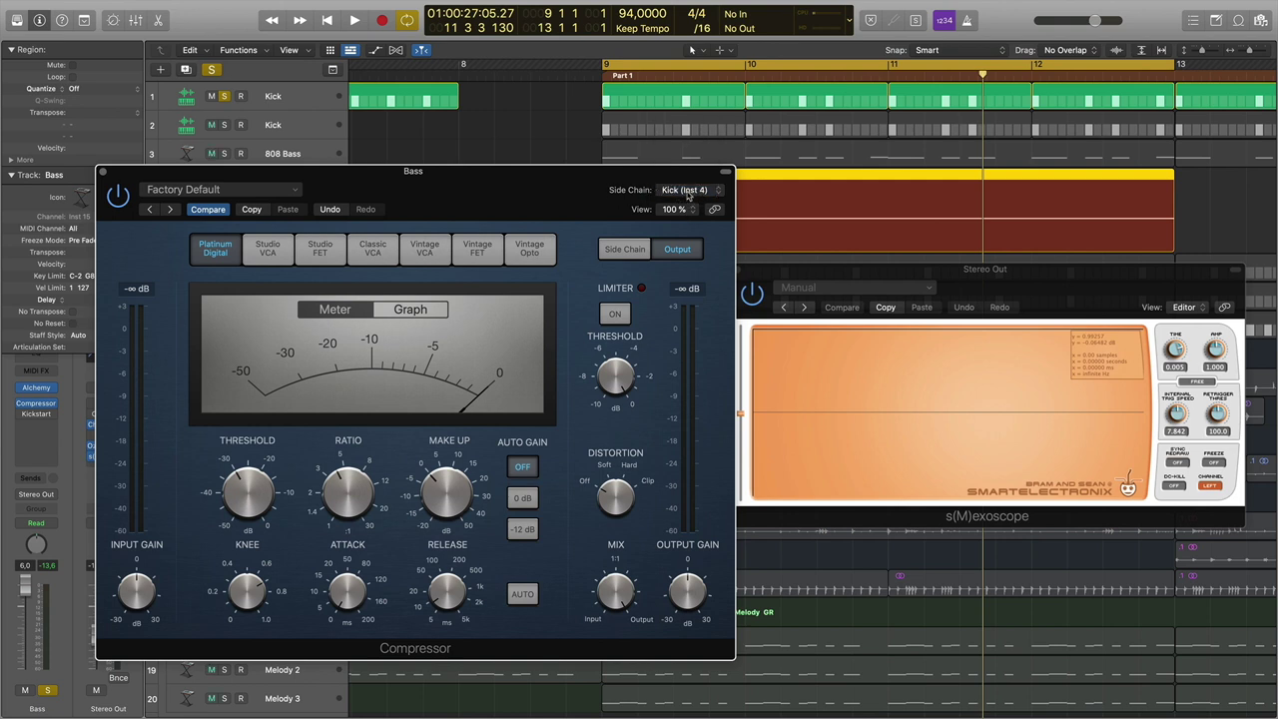
Lower the Compressor's ratio to 2.1:1 and play the Kick and Bass together.
{"action": "mouse_move", "coordinate": [354, 502]}
{"action": "left_click_drag", "start_coordinate": [354, 512], "coordinate": [357, 519]}
{"action": "key", "text": "space"}
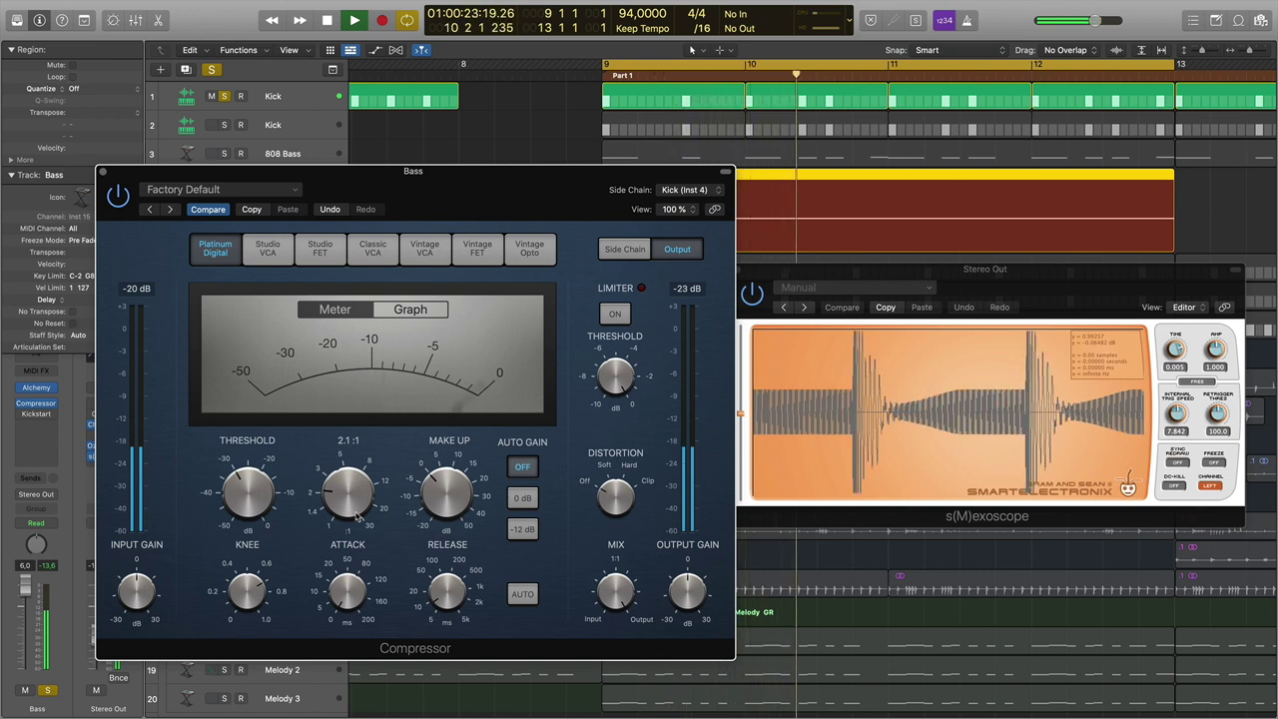
{"action": "key", "text": "space"}
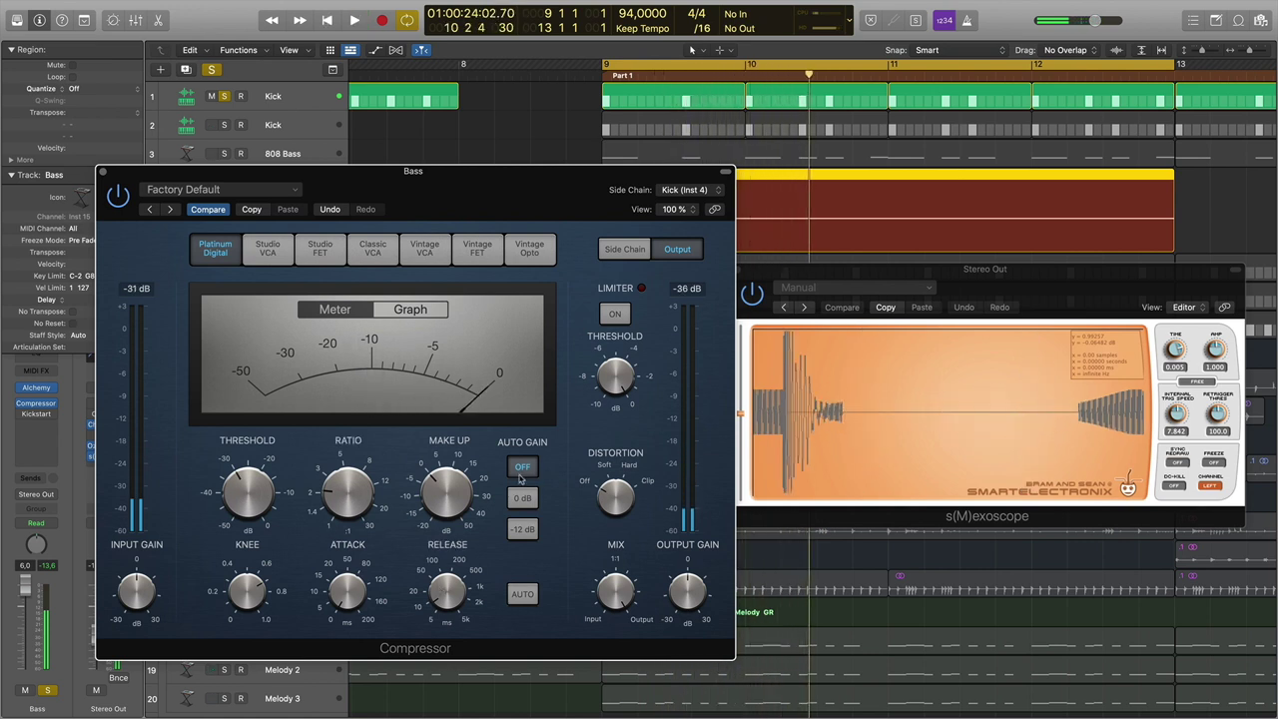
Set the Bass Compressor's attack to 0.0 ms and close the plug-in window.
{"action": "mouse_move", "coordinate": [361, 589]}
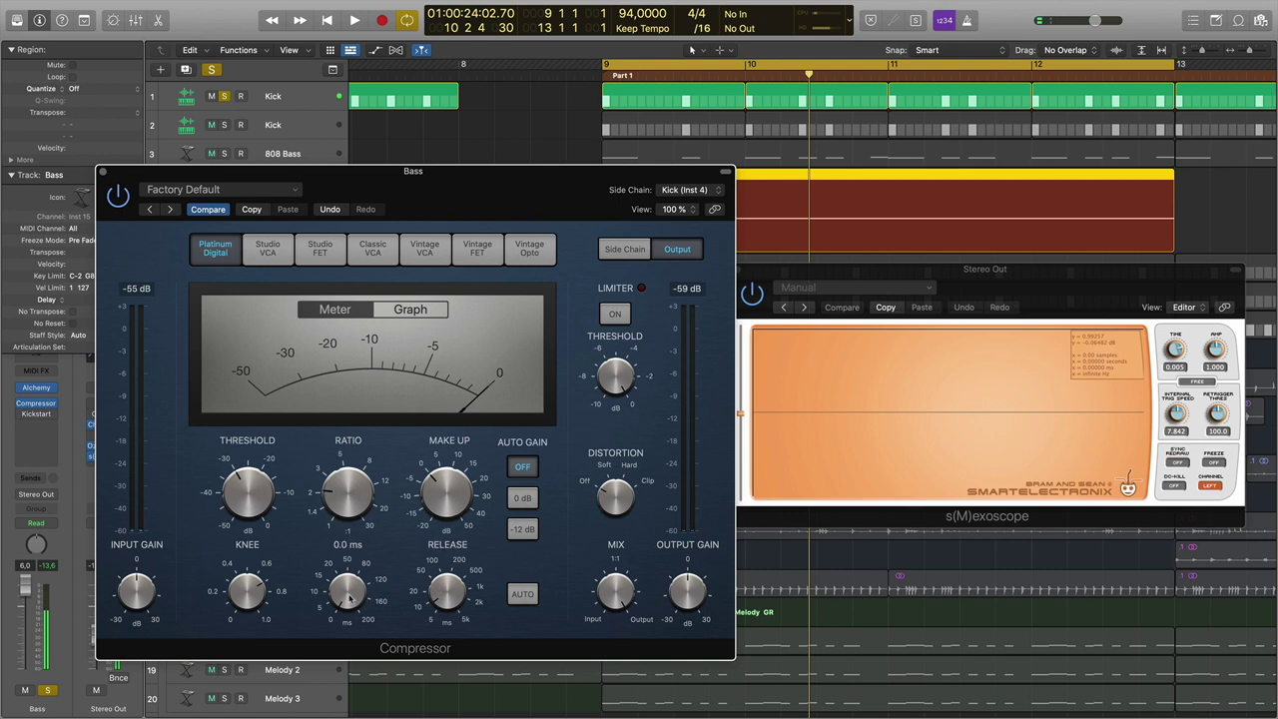
{"action": "left_click_drag", "start_coordinate": [361, 588], "coordinate": [356, 586]}
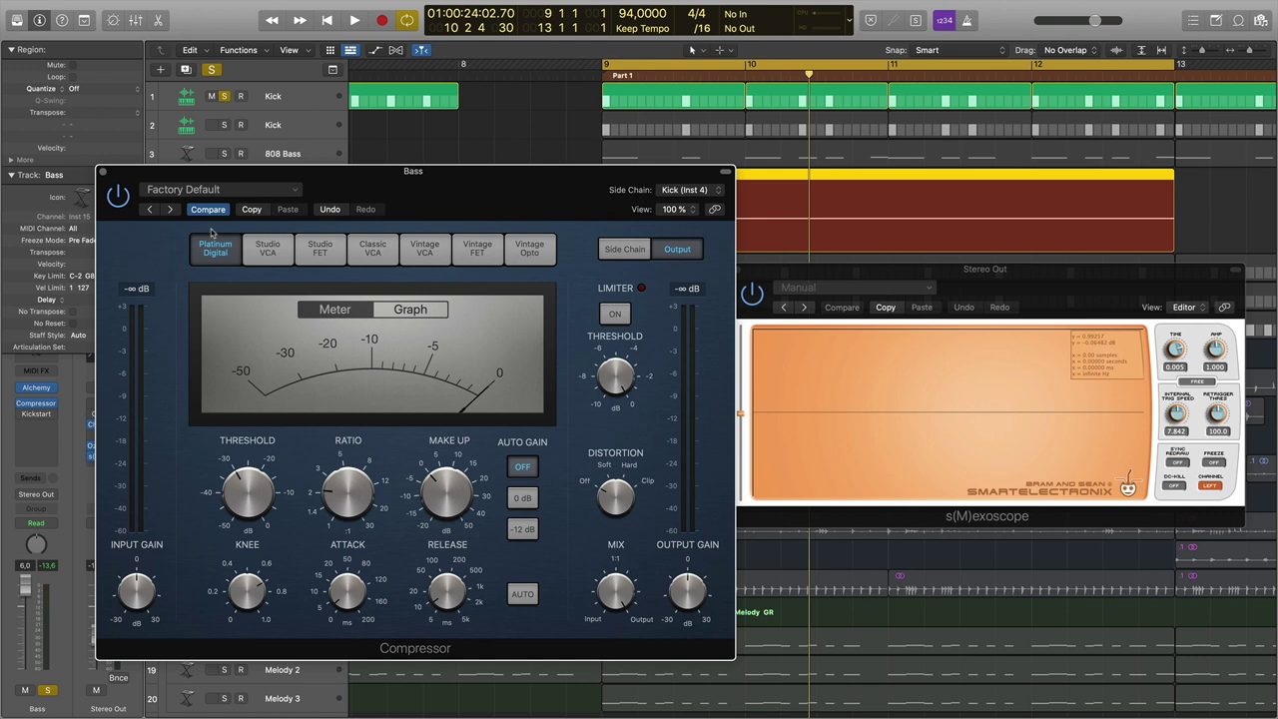
{"action": "left_click", "coordinate": [104, 173]}
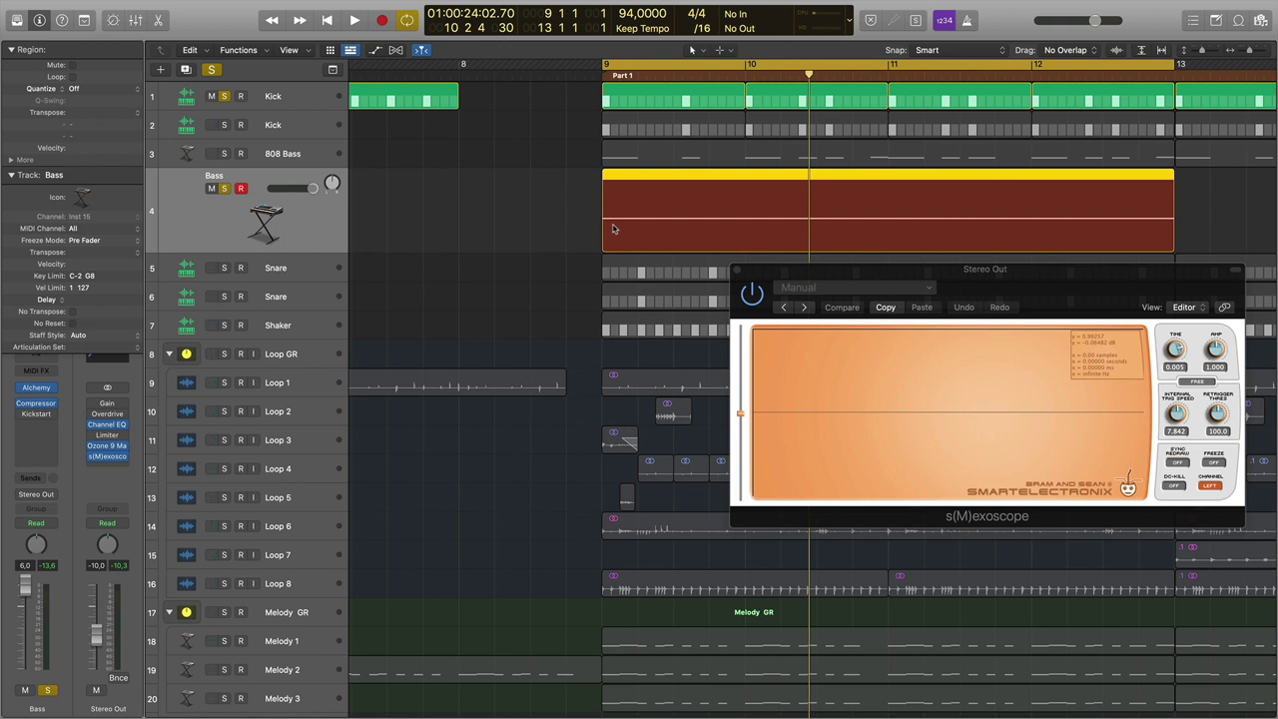
Reopen the Bass track's Compressor, review its side-chain source options with Kick (Inst 4) left selected, and close the plug-in window.
{"action": "left_click", "coordinate": [36, 404]}
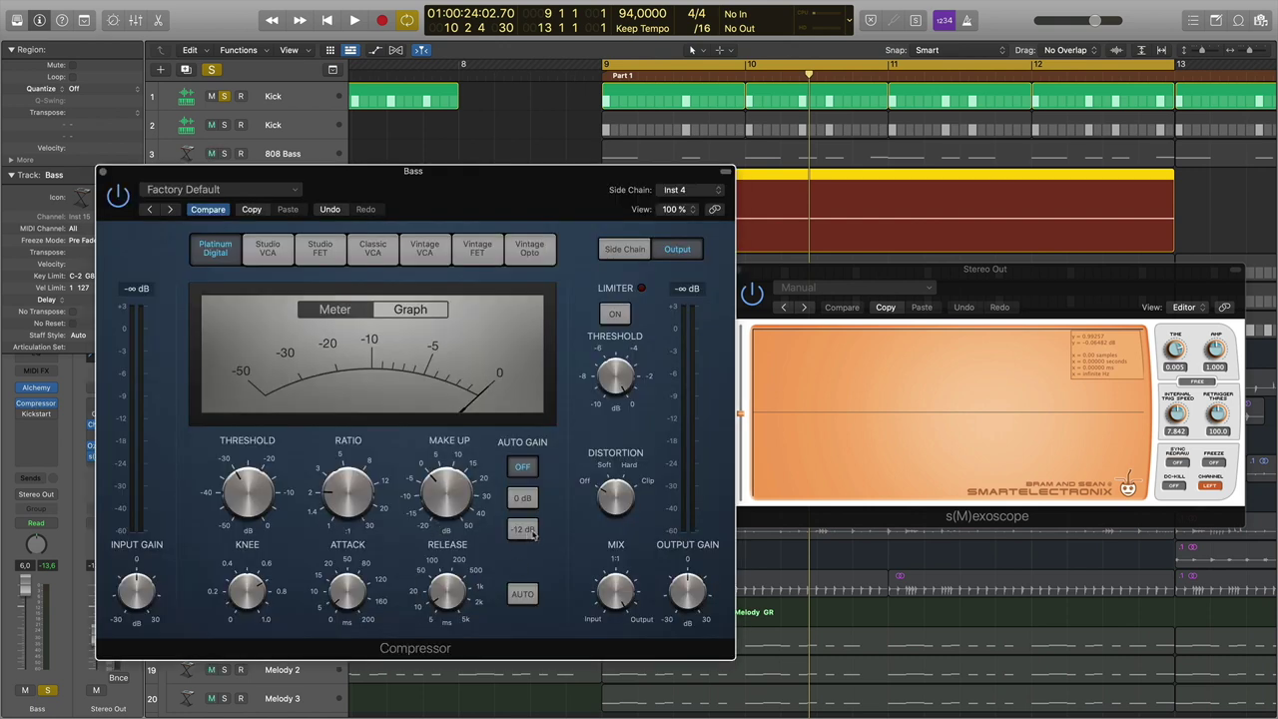
{"action": "left_click", "coordinate": [103, 172]}
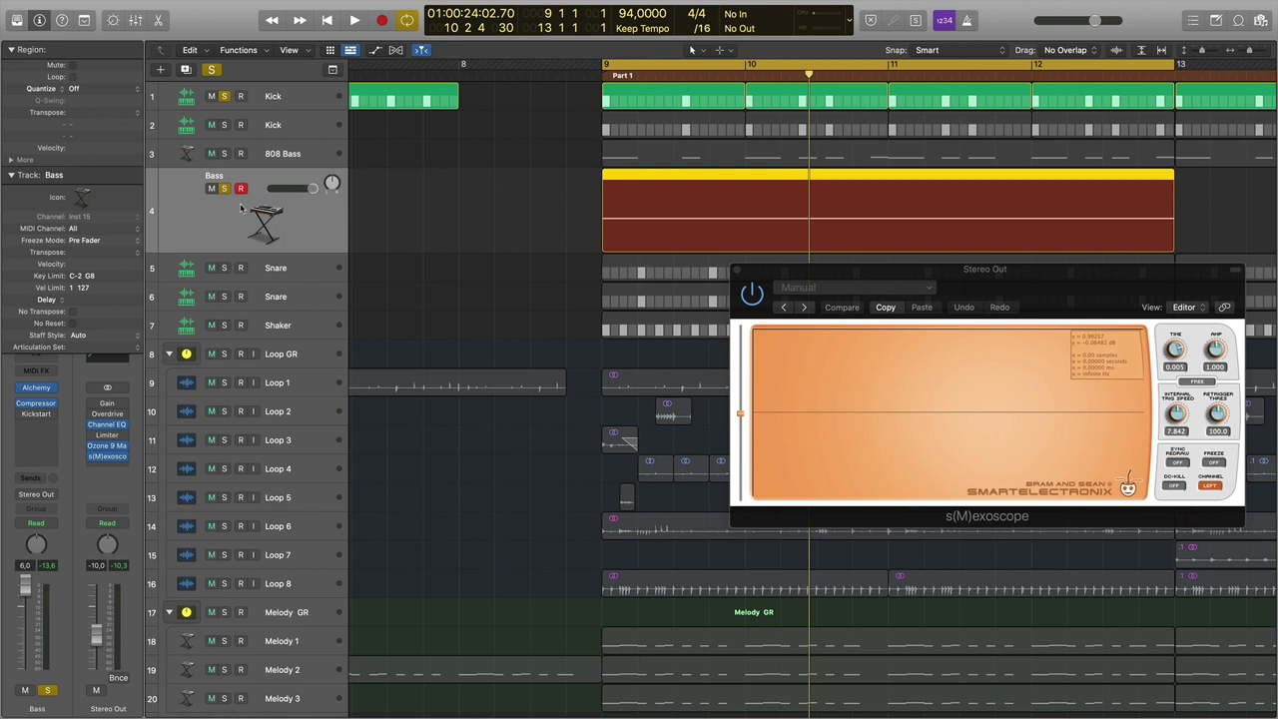
{"action": "left_click", "coordinate": [36, 404]}
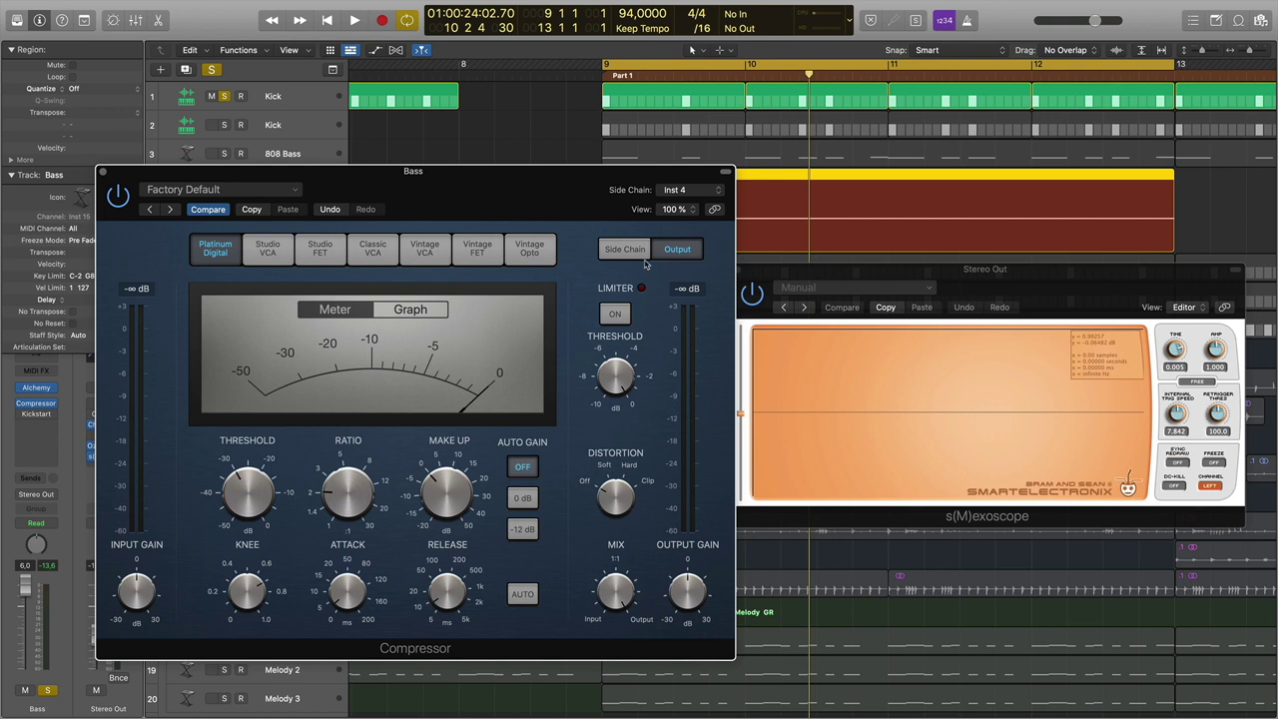
{"action": "mouse_move", "coordinate": [644, 364]}
{"action": "left_click", "coordinate": [717, 192]}
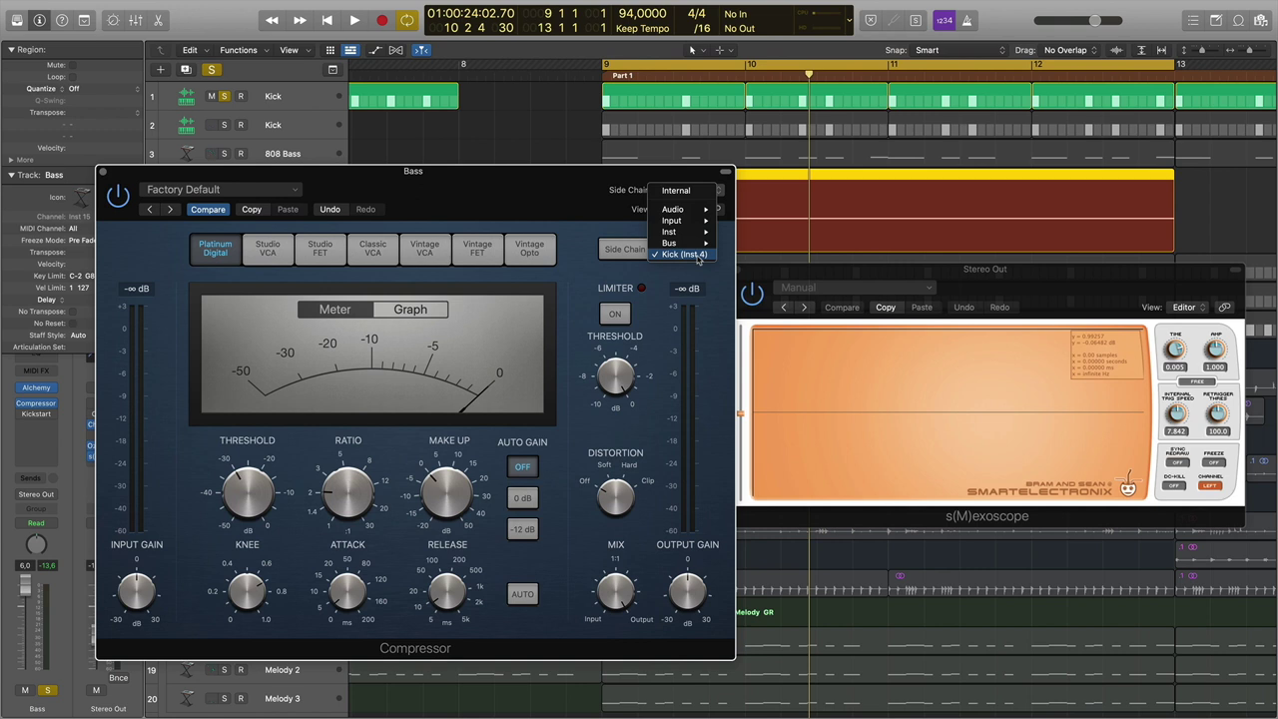
{"action": "left_click", "coordinate": [560, 189]}
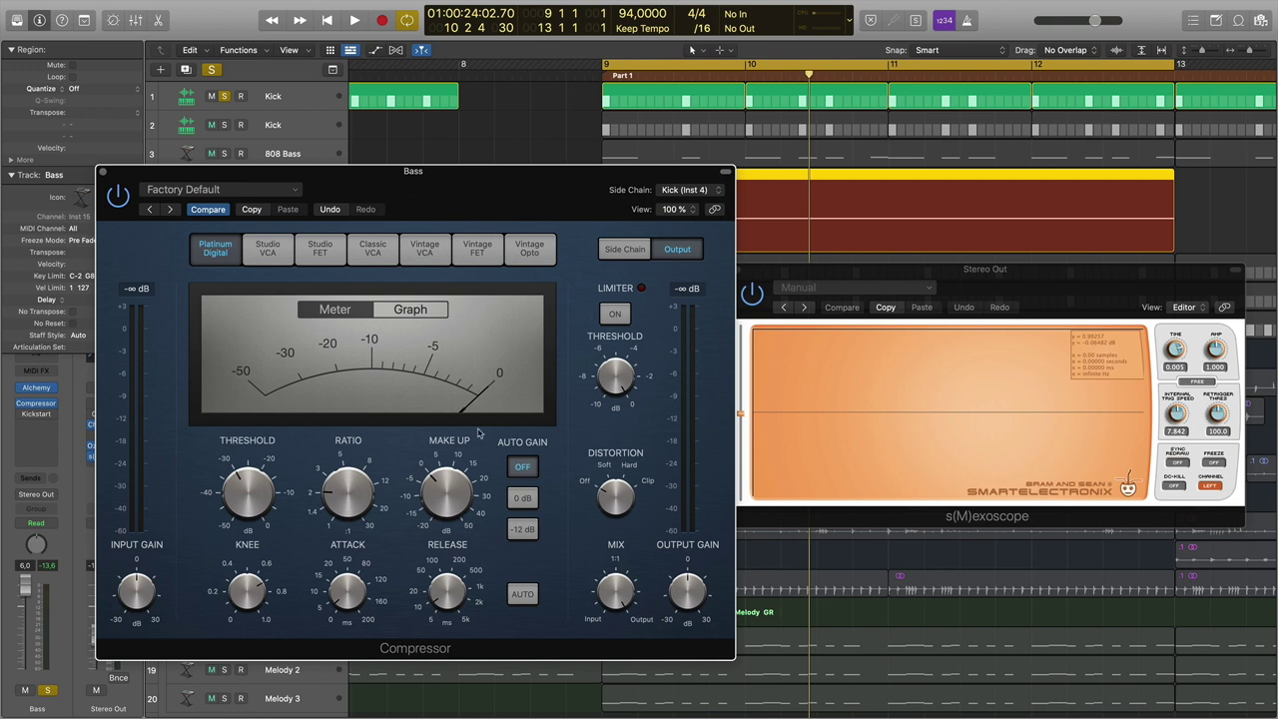
{"action": "mouse_move", "coordinate": [262, 502]}
{"action": "left_click", "coordinate": [103, 172]}
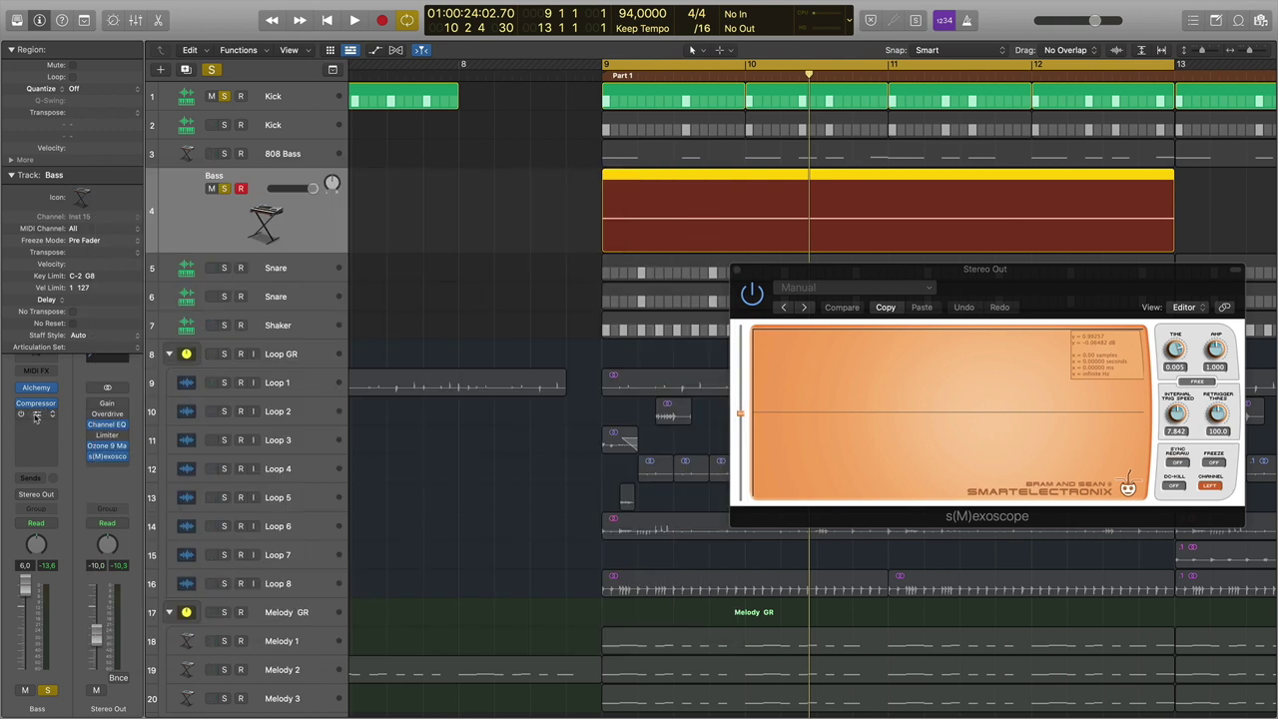
Open Kickstart on the Bass track, try the Mids Chain ducking curve and switch to the fifth curve in the upper preset row.
{"action": "left_click", "coordinate": [35, 415]}
{"action": "left_click", "coordinate": [578, 390]}
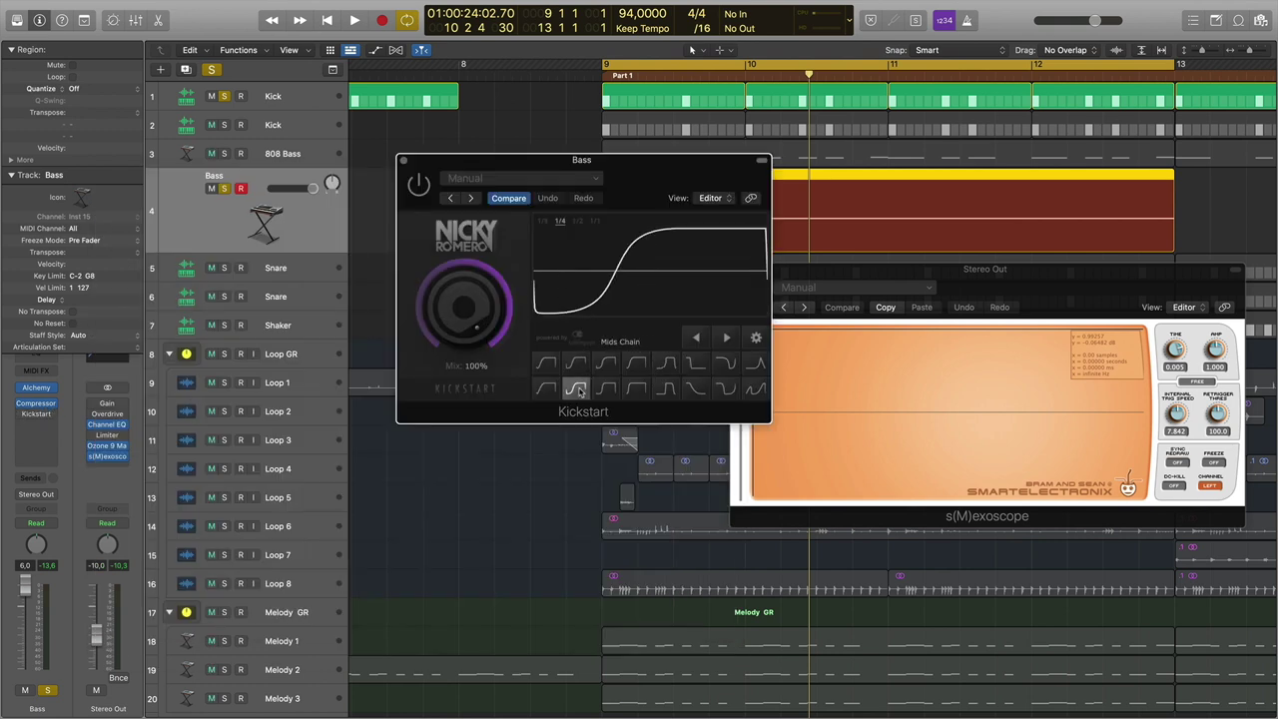
{"action": "left_click", "coordinate": [667, 362]}
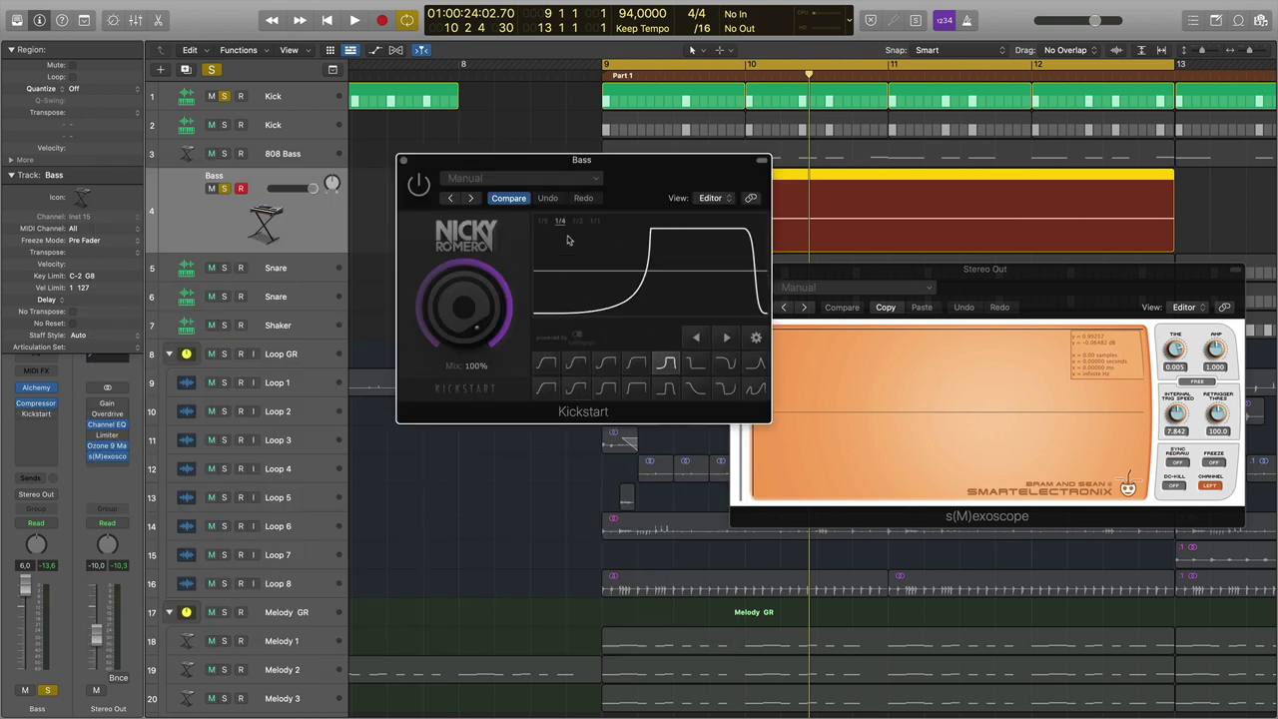